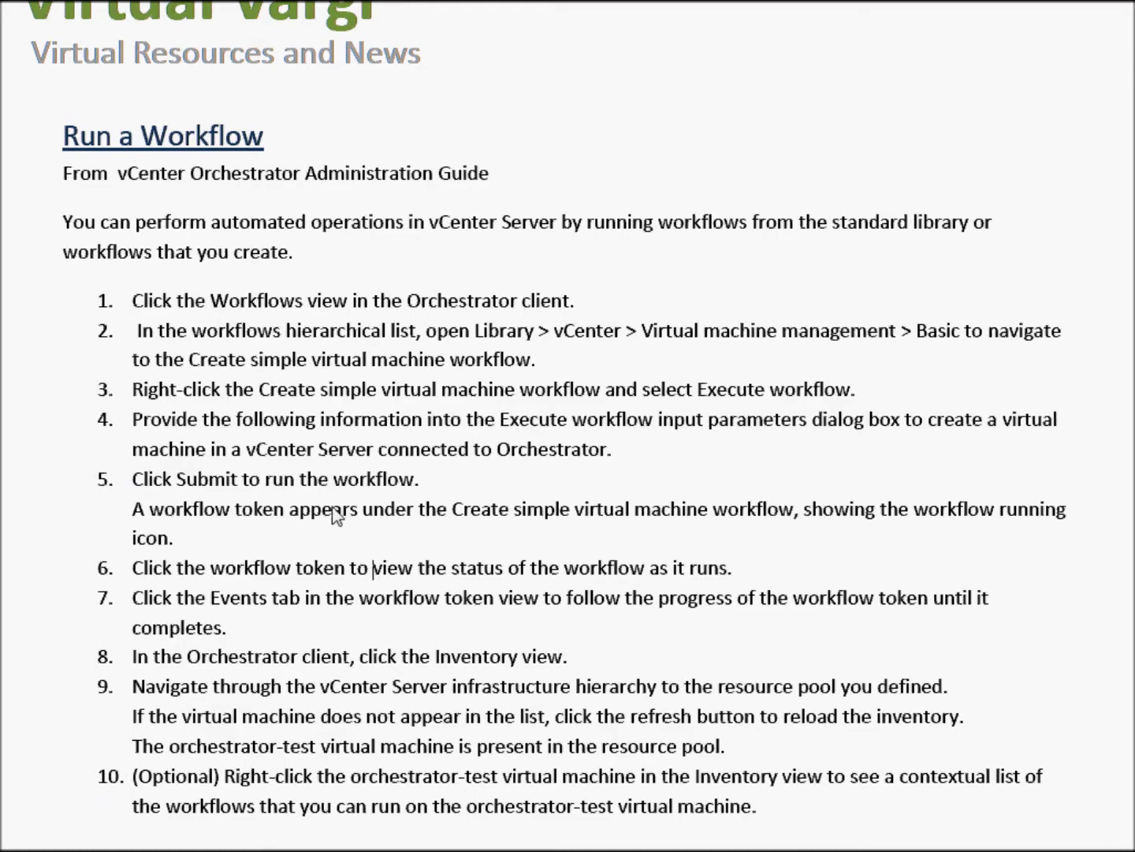
scroll(448, 456, down, 10)
scroll(449, 456, down, 8)
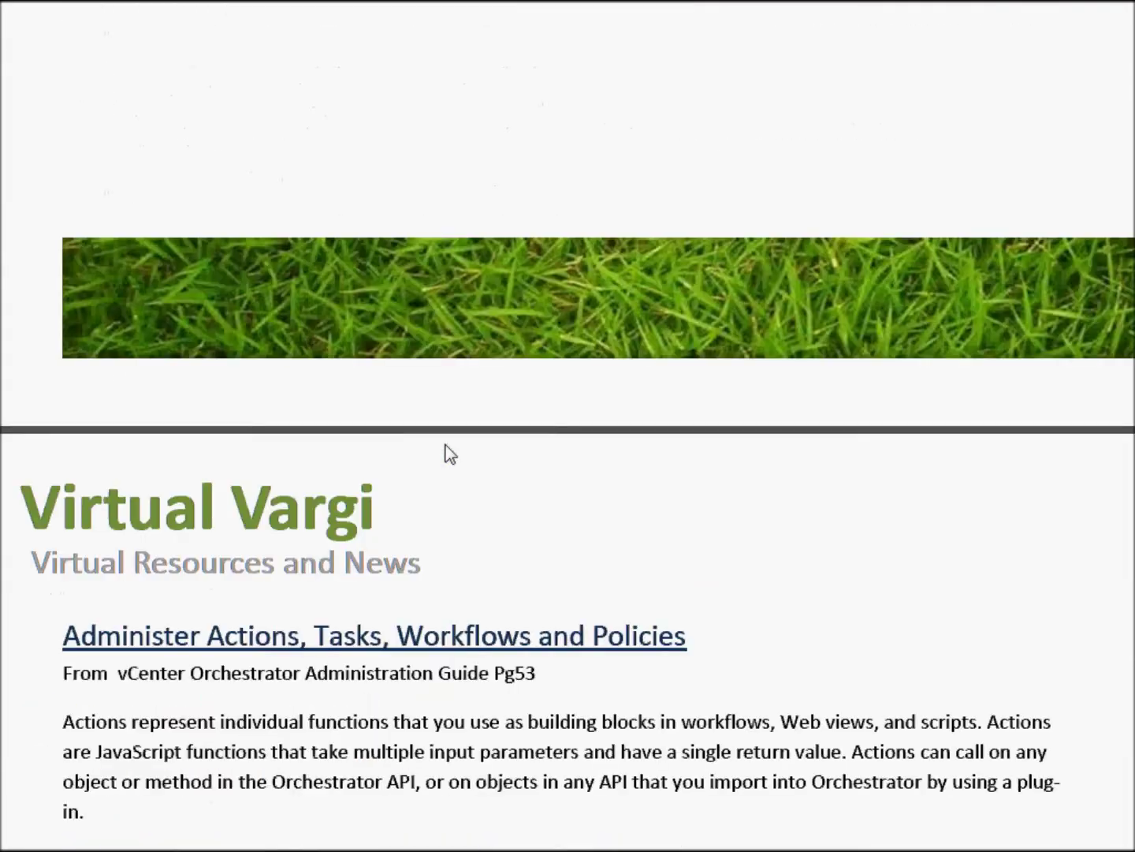
scroll(449, 456, up, 12)
scroll(449, 456, up, 7)
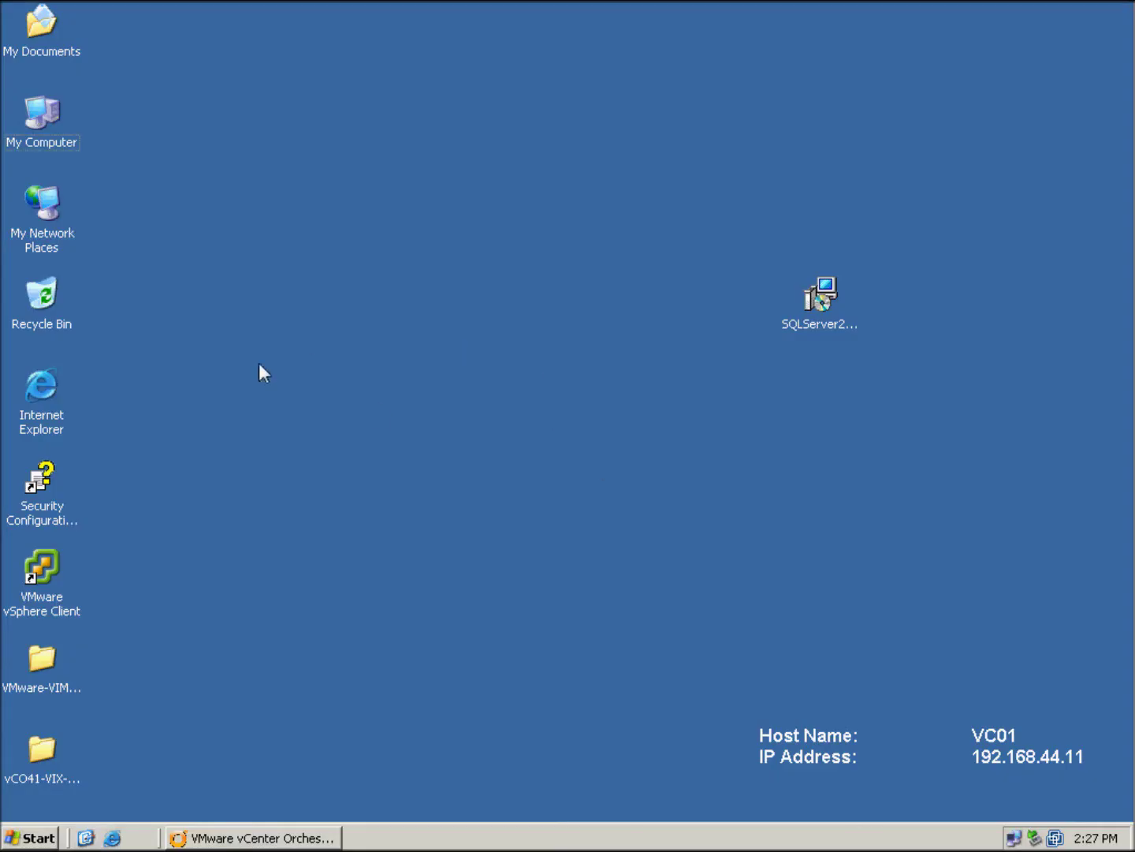
Switch to VMware vCenter Orchestrator and select the Create VM (Simple) workflow under Library > vCenter > Virtual Machine management > Basic
click(255, 838)
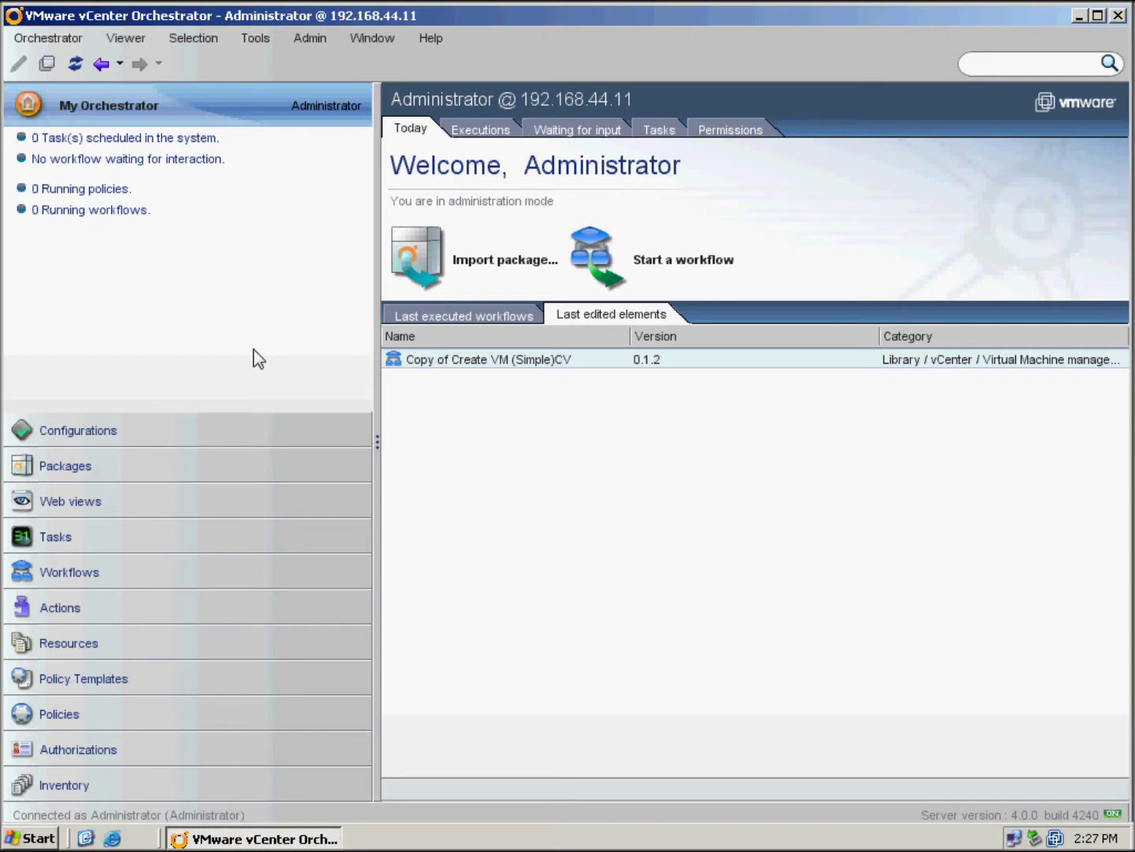
click(70, 572)
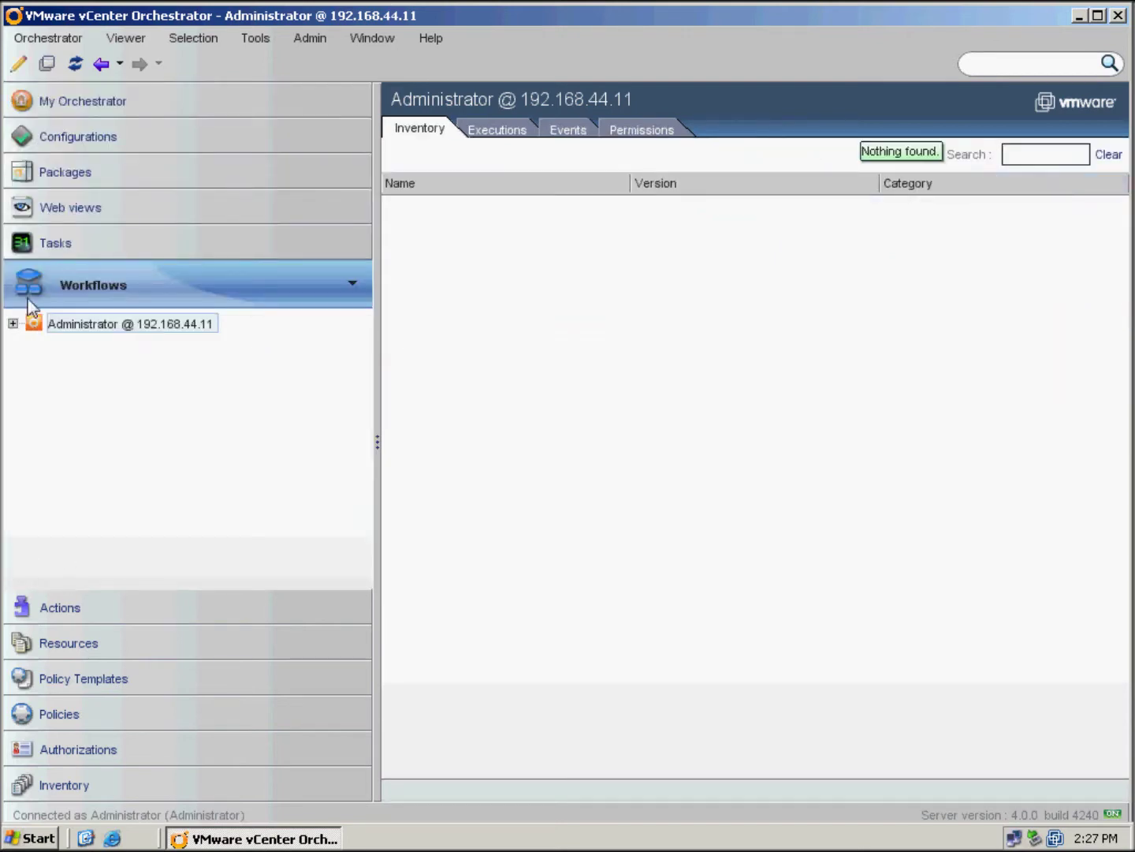
click(11, 324)
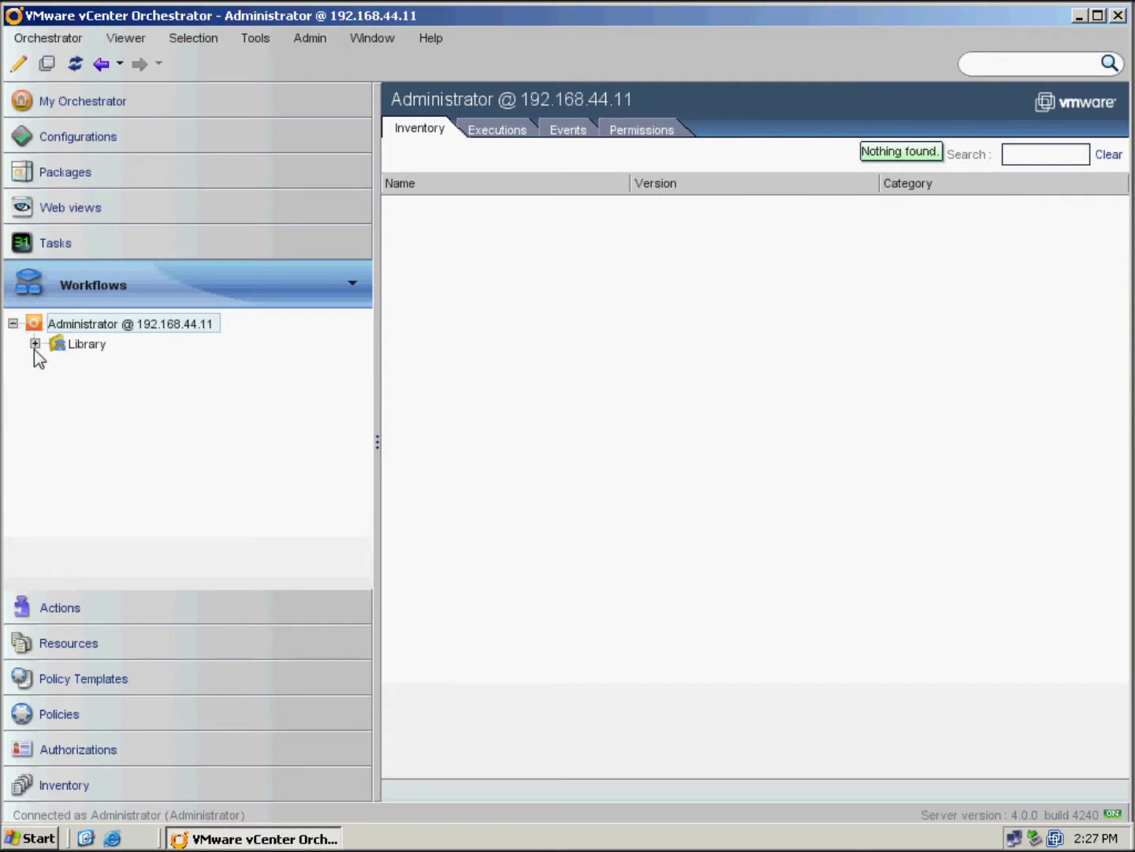
click(34, 344)
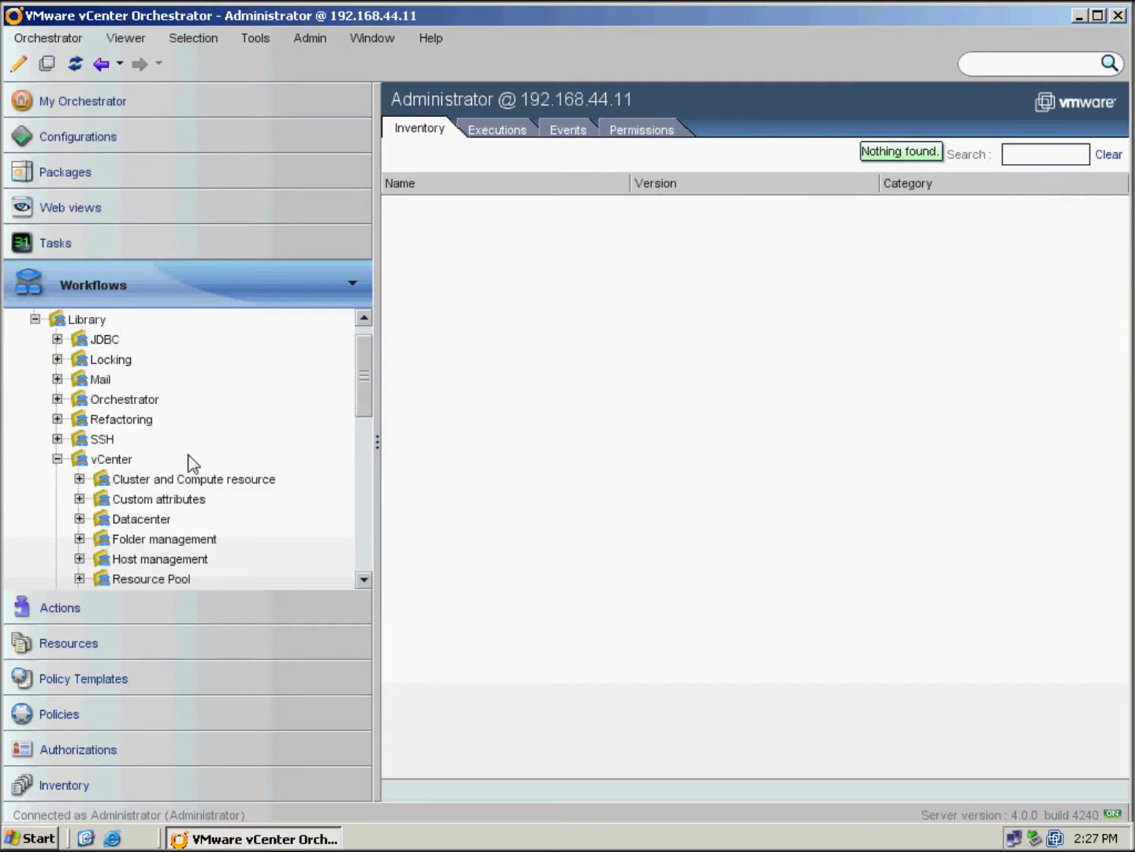
drag(367, 380, 364, 428)
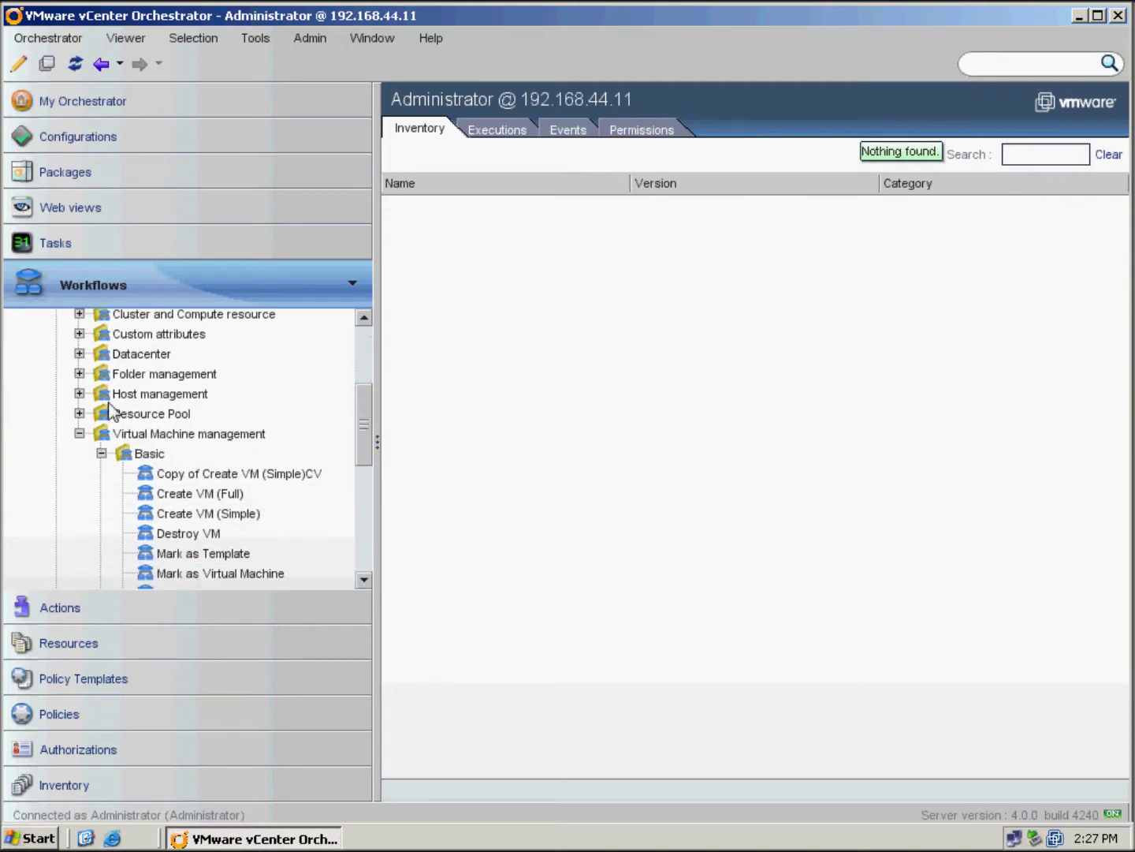
click(197, 496)
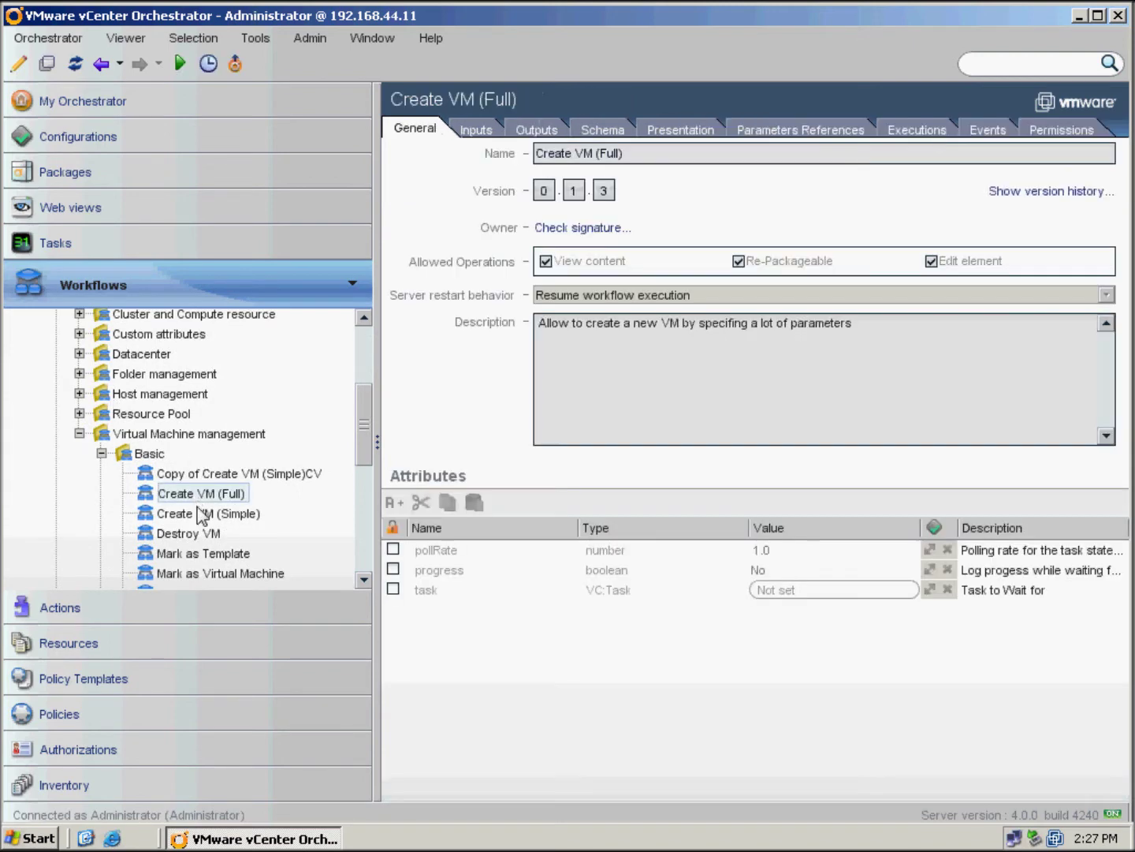
click(204, 514)
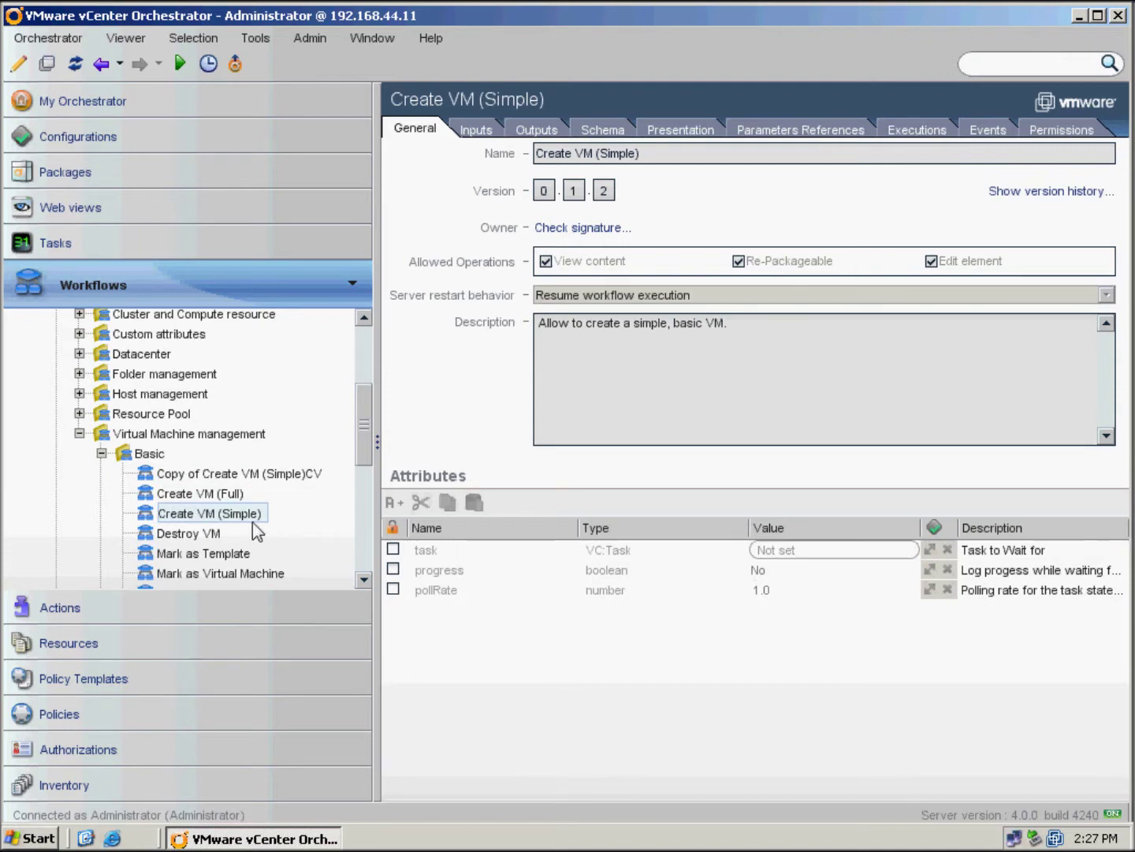
Start executing the Create VM (Simple) workflow and choose test-vco as the VM folder
right_click(251, 508)
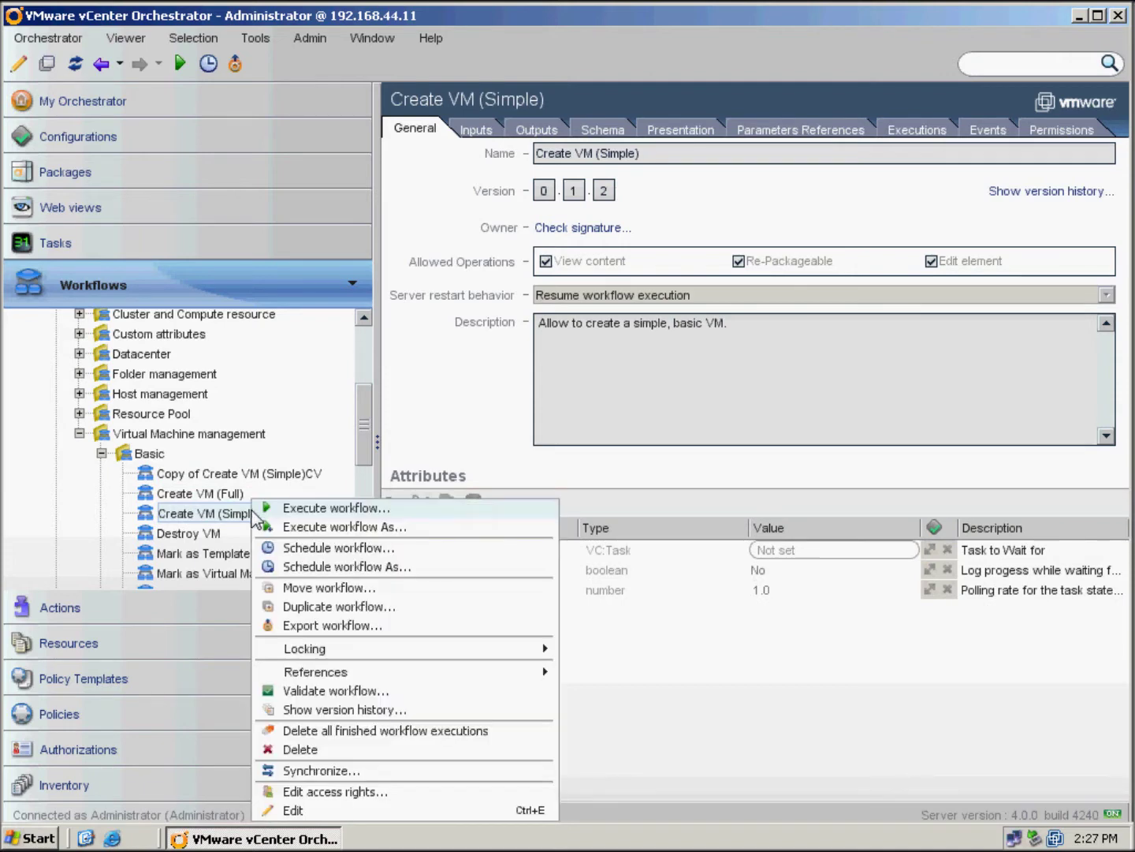
click(322, 509)
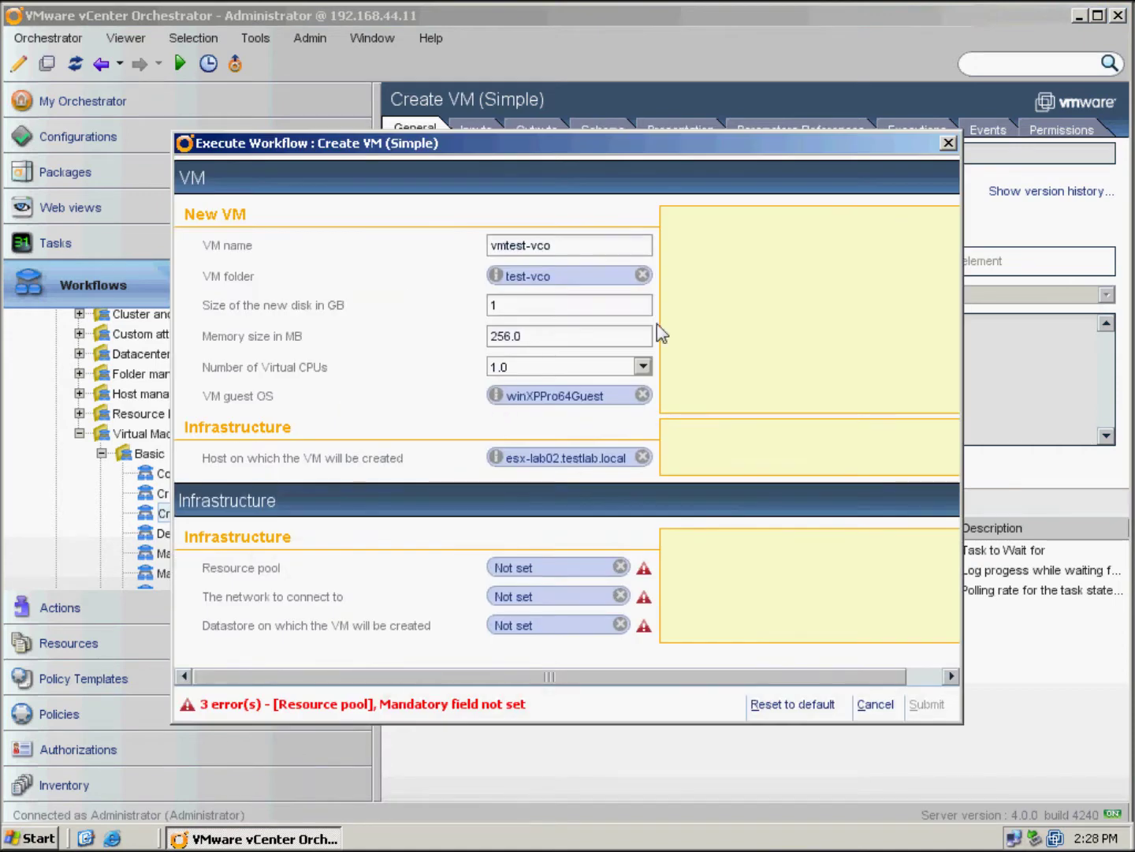
drag(558, 246, 355, 284)
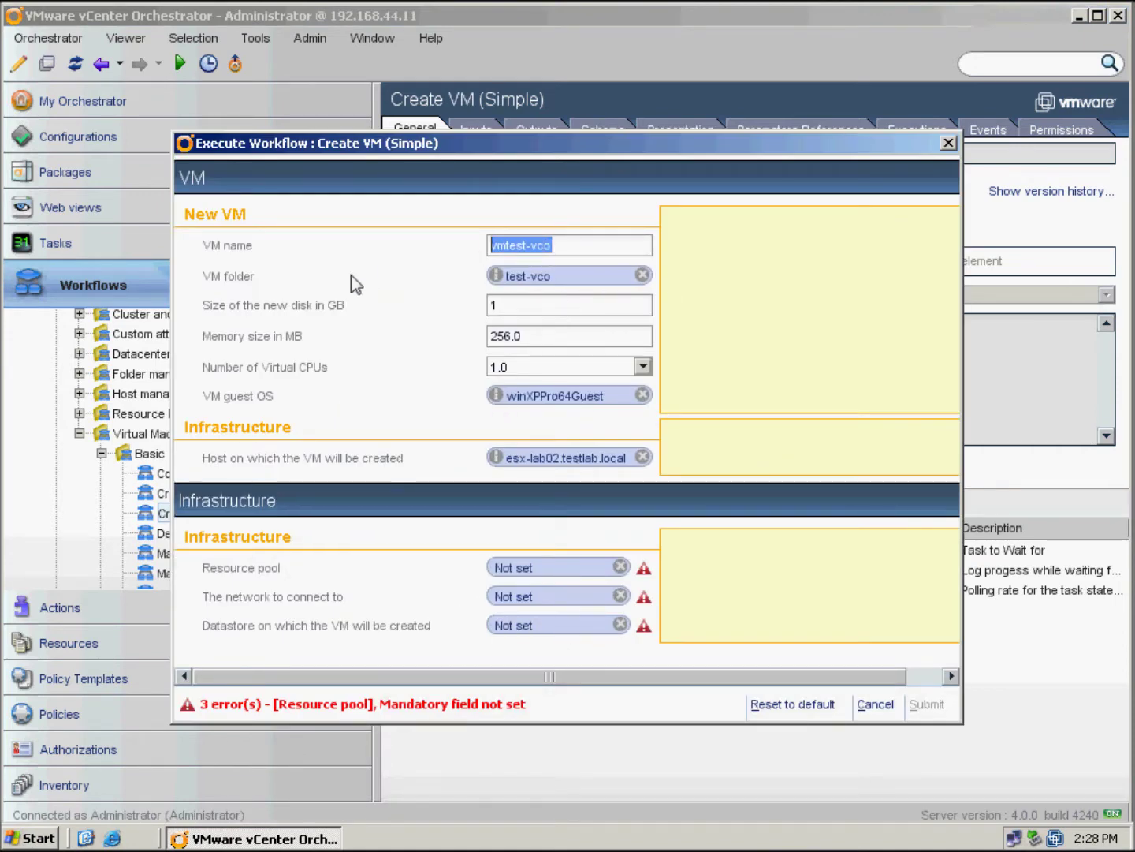
click(545, 281)
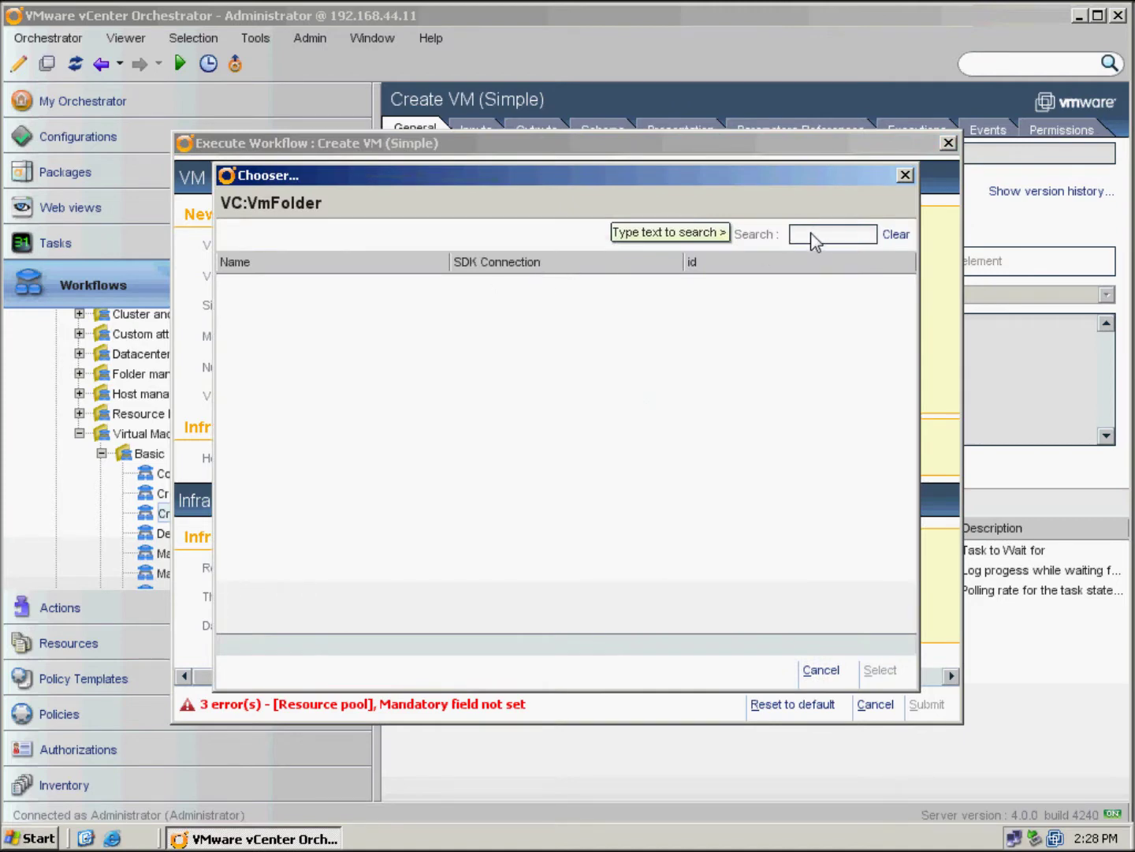
double_click(269, 292)
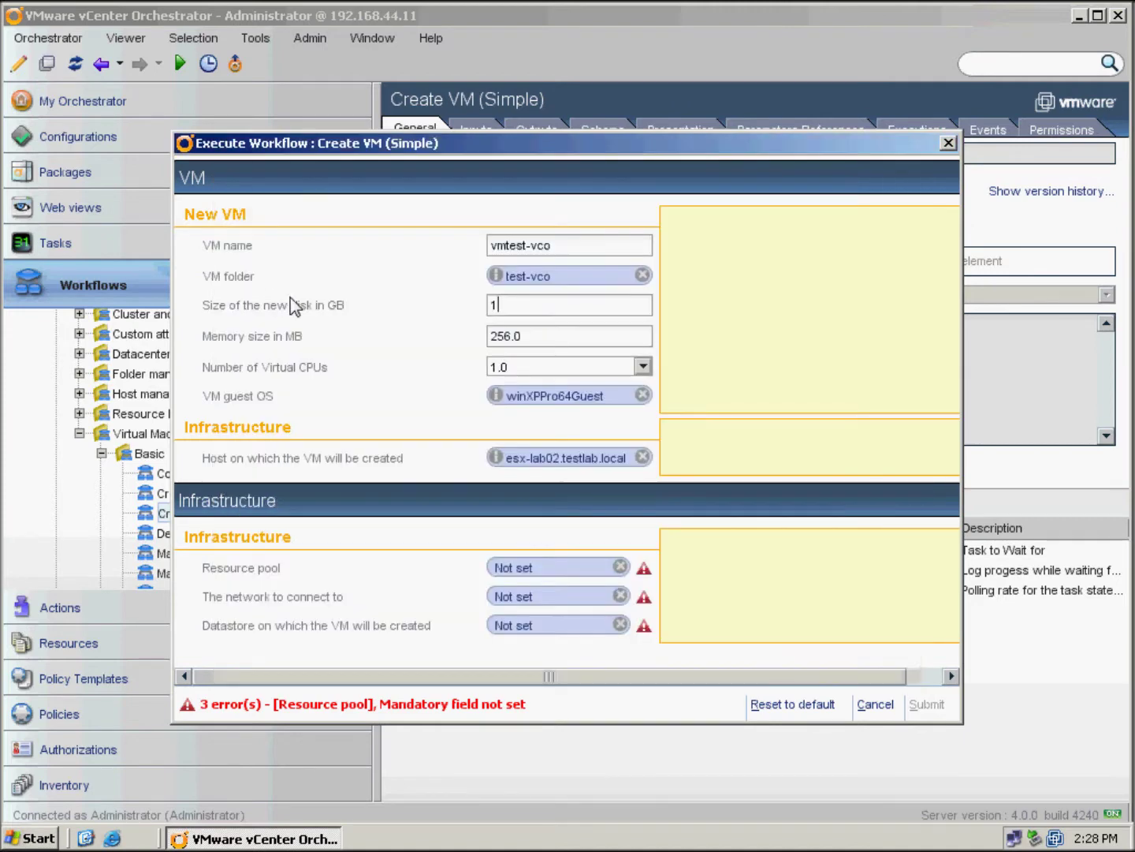
click(533, 302)
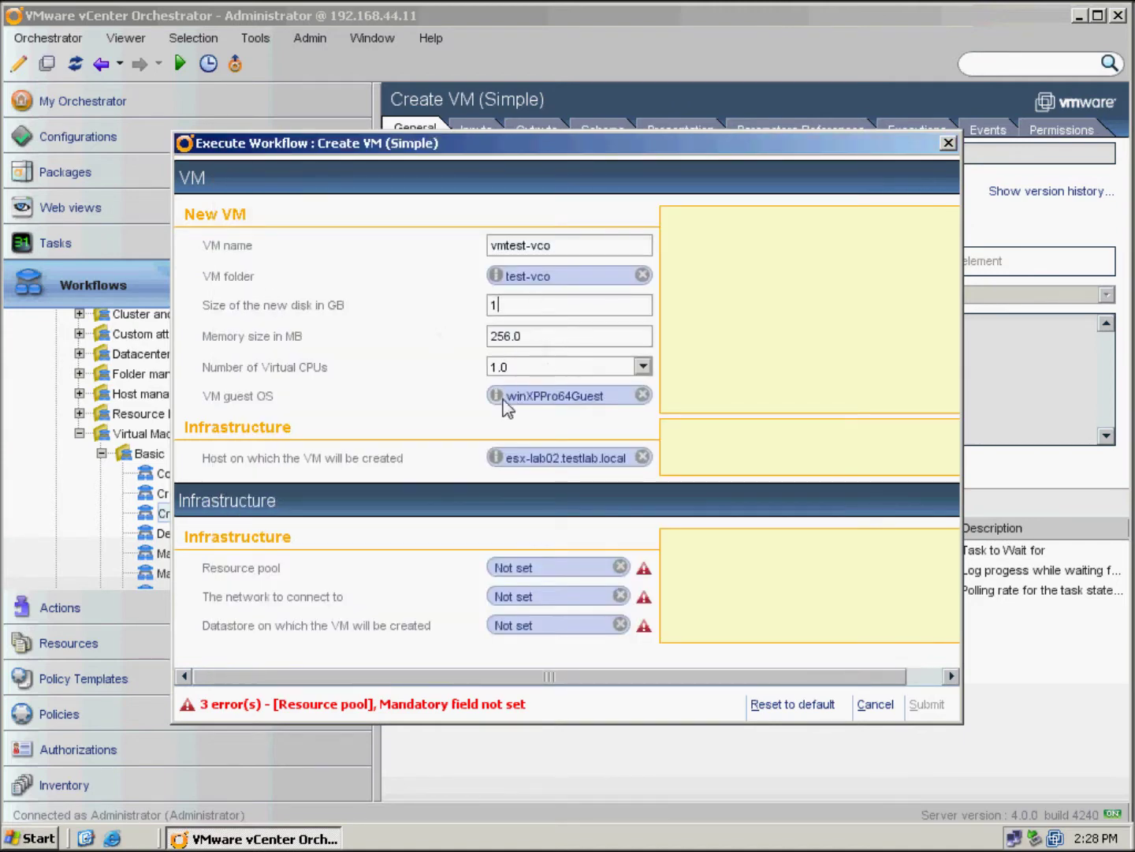
Search the guest OS identifiers for "windows" and set the VM guest OS to winXPPro64Guest
click(565, 398)
text(w)
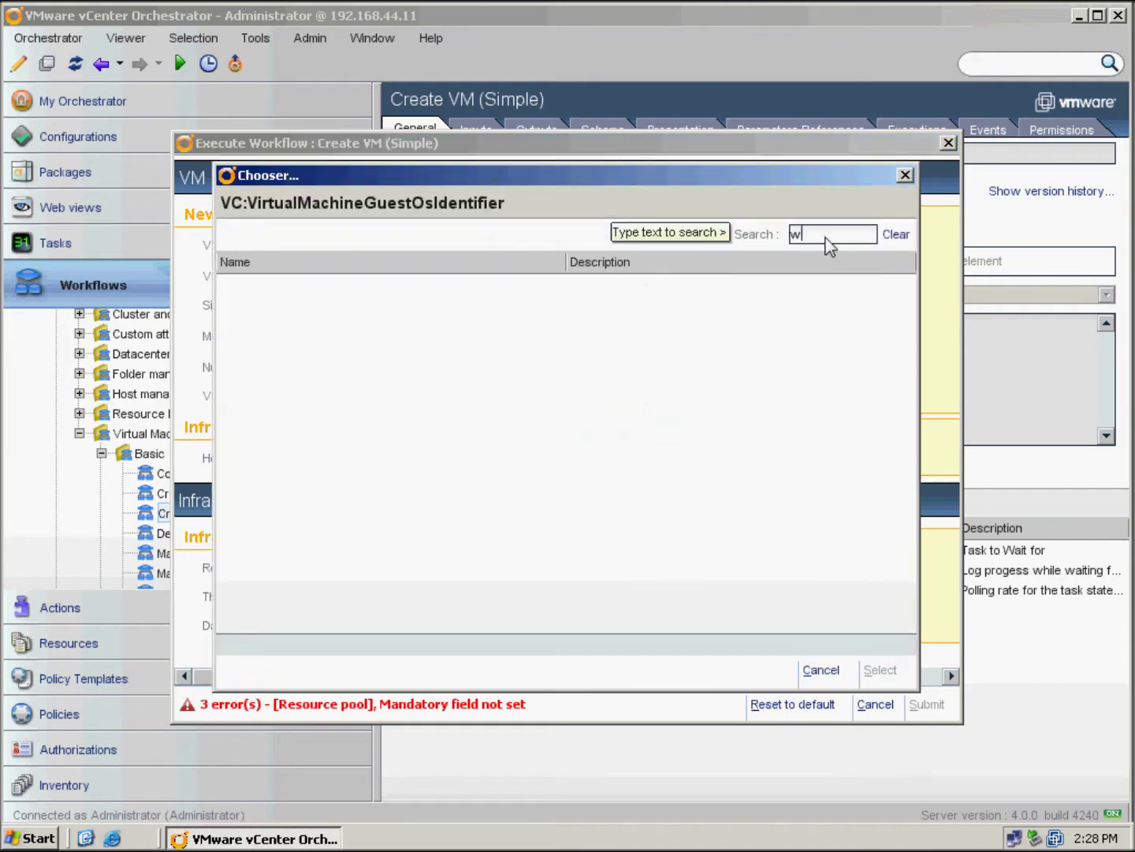
text(indows)
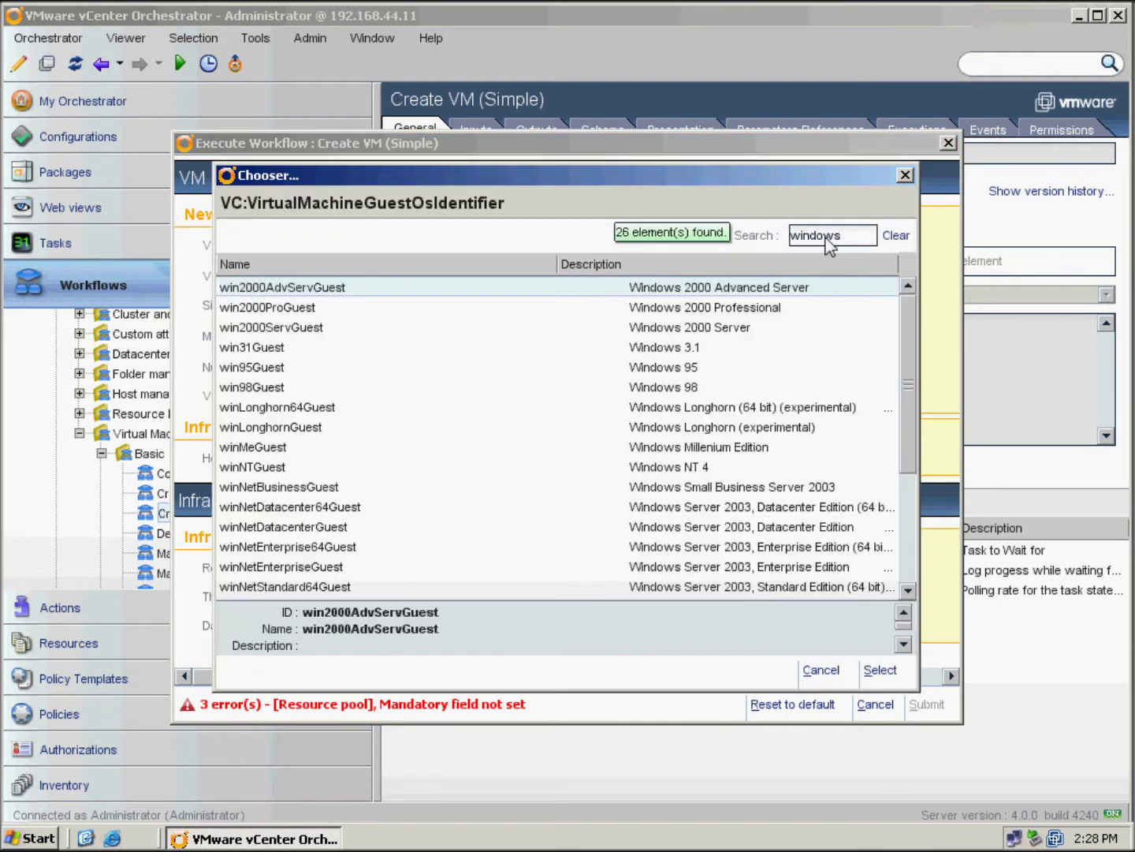
scroll(331, 402, down, 2)
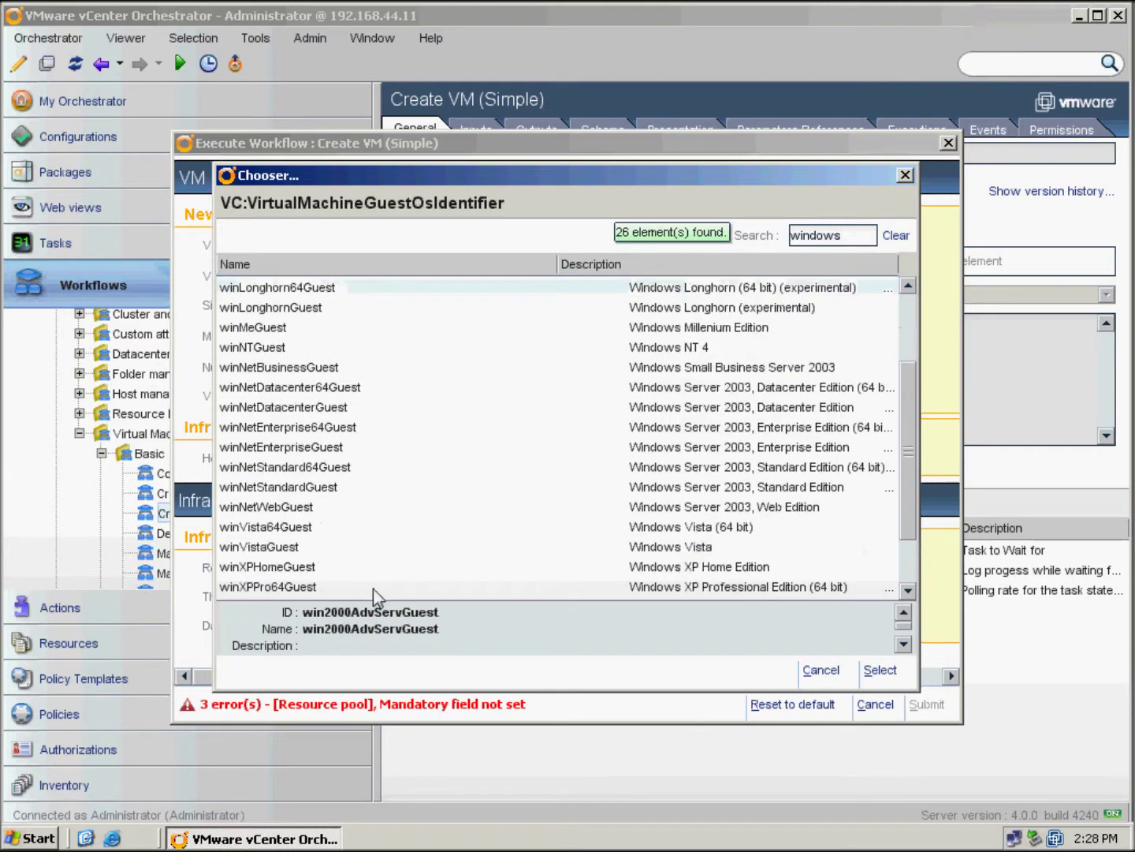
scroll(373, 546, down, 1)
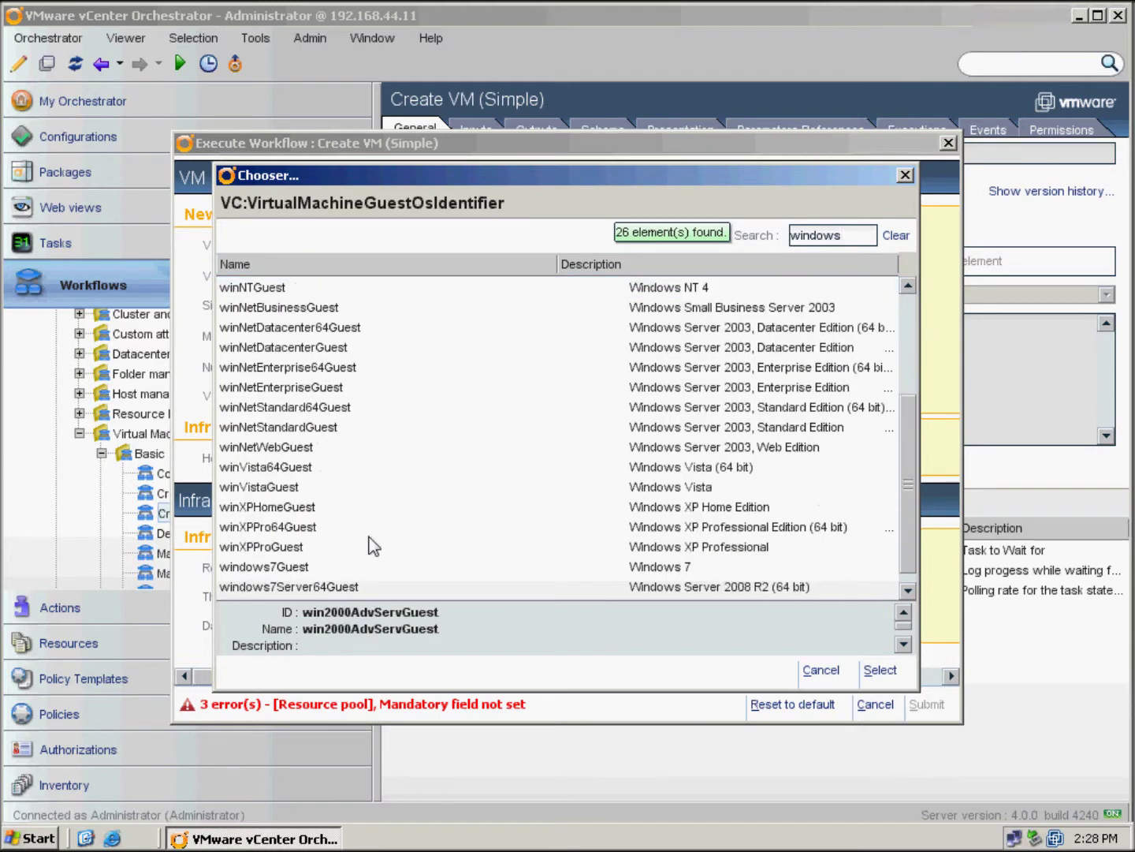
double_click(272, 528)
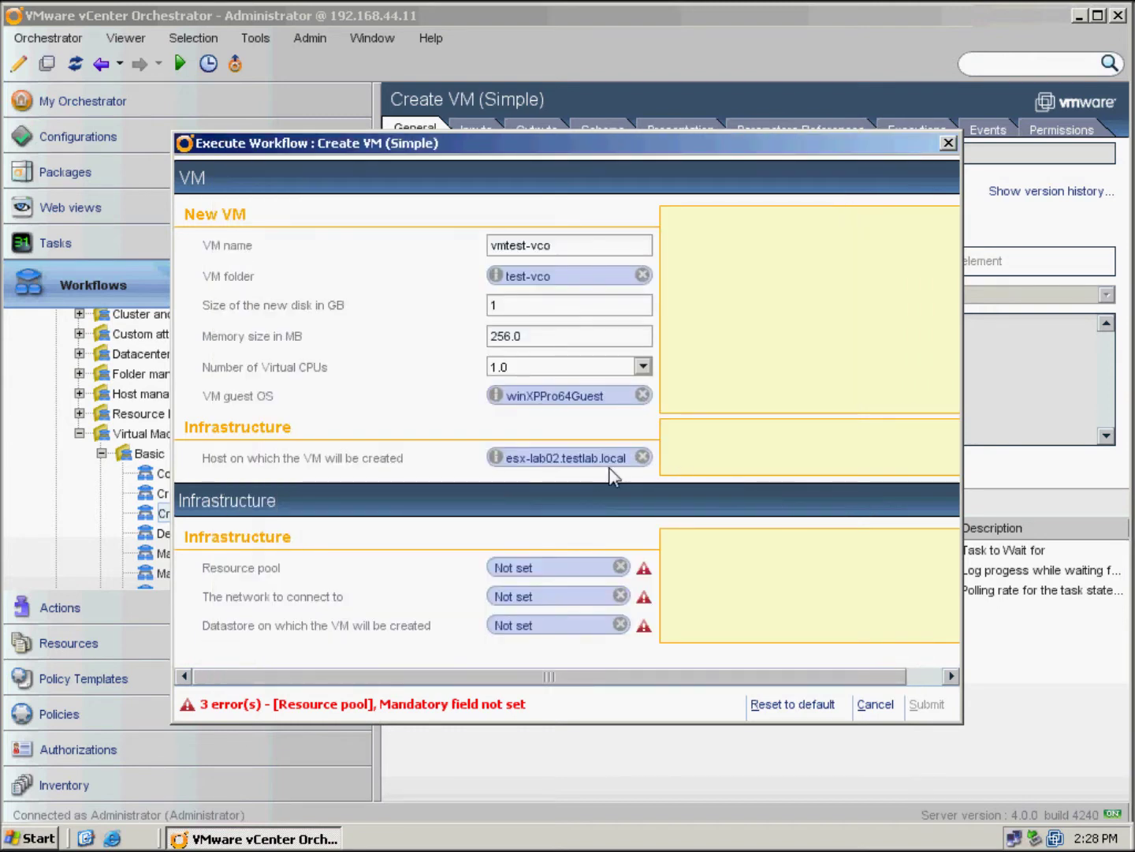
Set the resource pool to test-vco, found under Test-Lab > host > Profile-Test > Resources in the vCenter 4.0 inventory
click(533, 571)
click(225, 251)
click(247, 270)
click(270, 289)
click(293, 311)
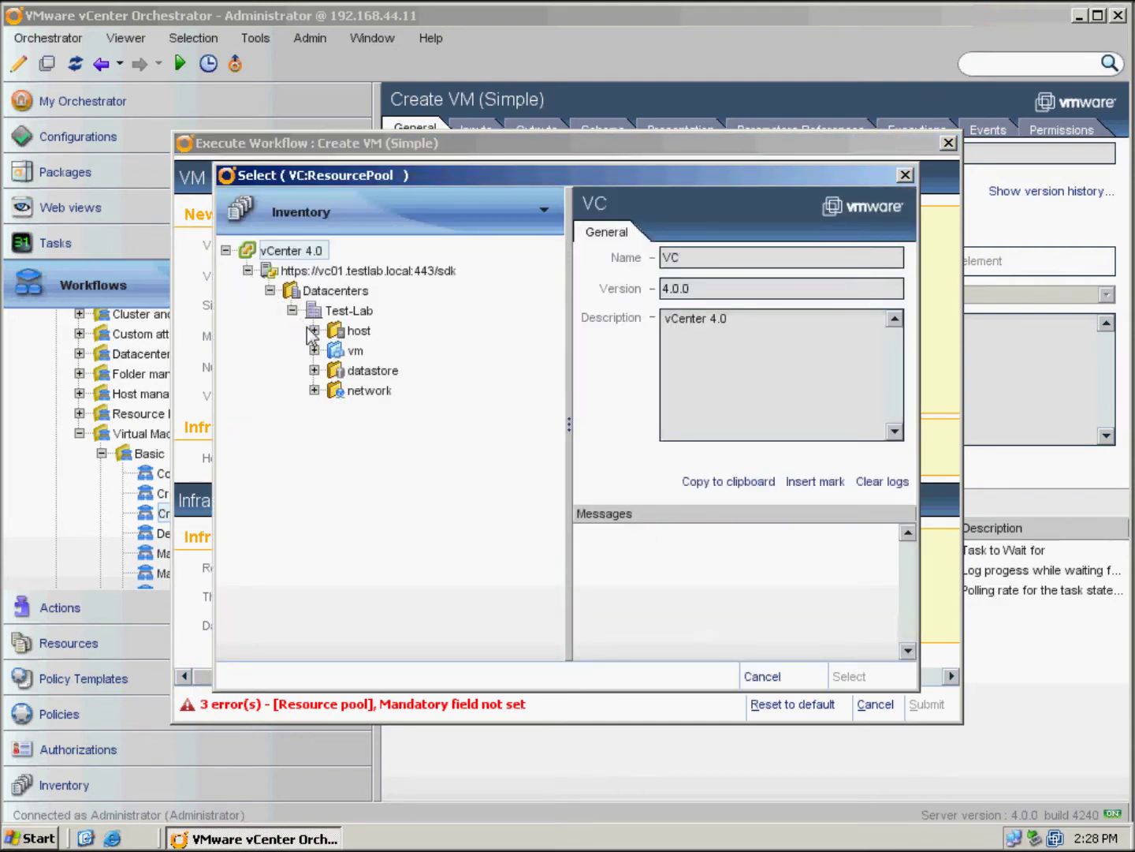
click(313, 331)
click(337, 350)
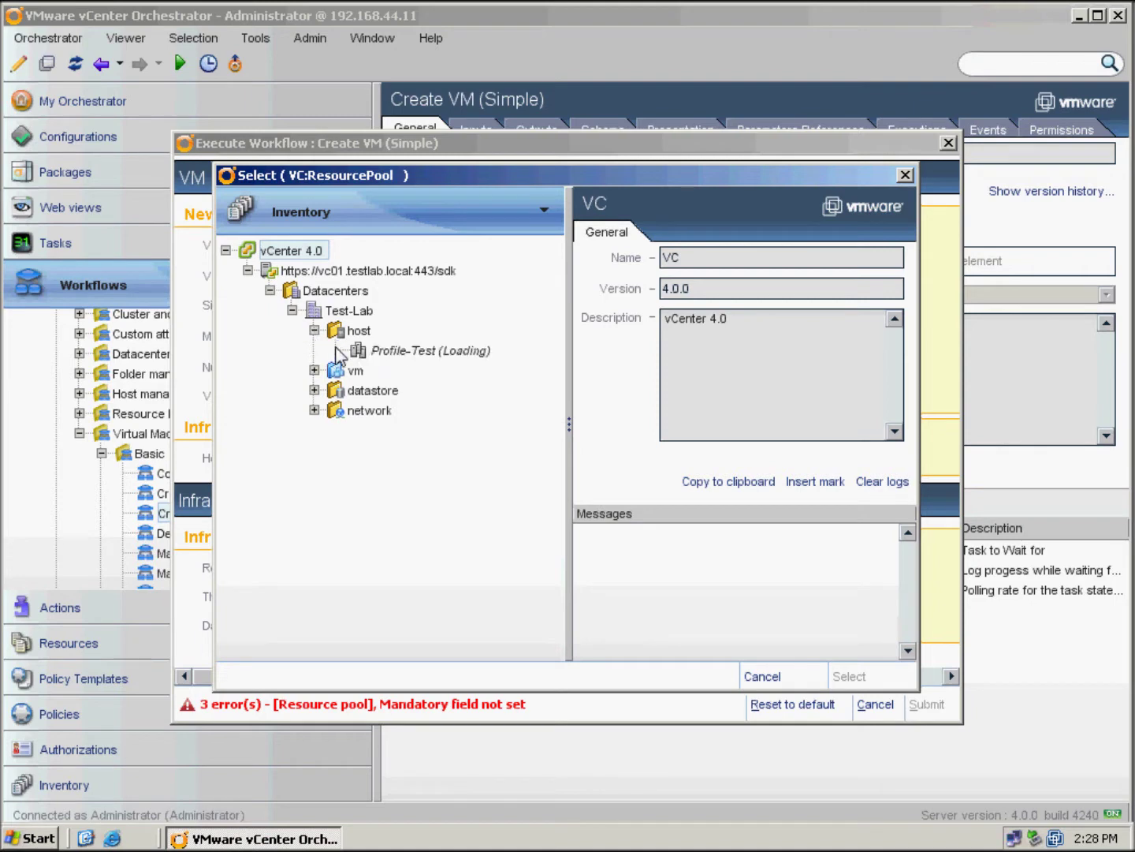
click(359, 450)
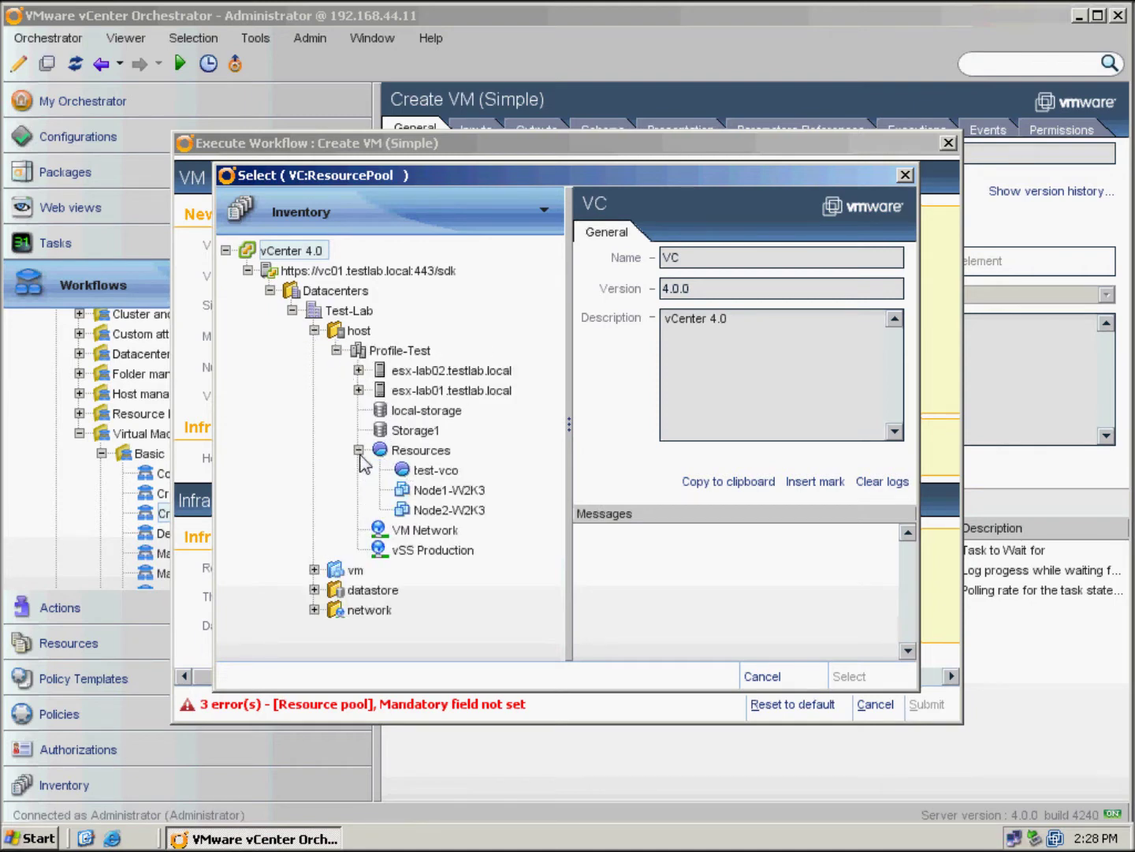
click(447, 472)
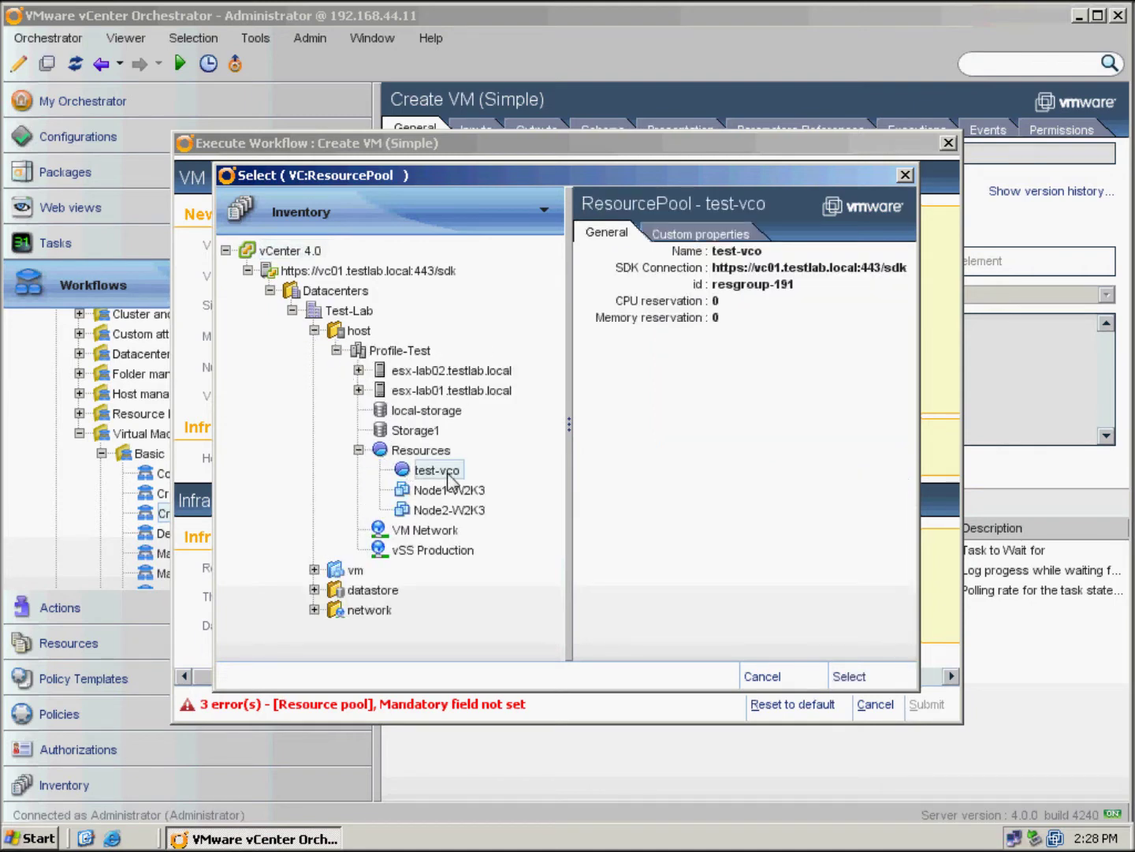
click(850, 677)
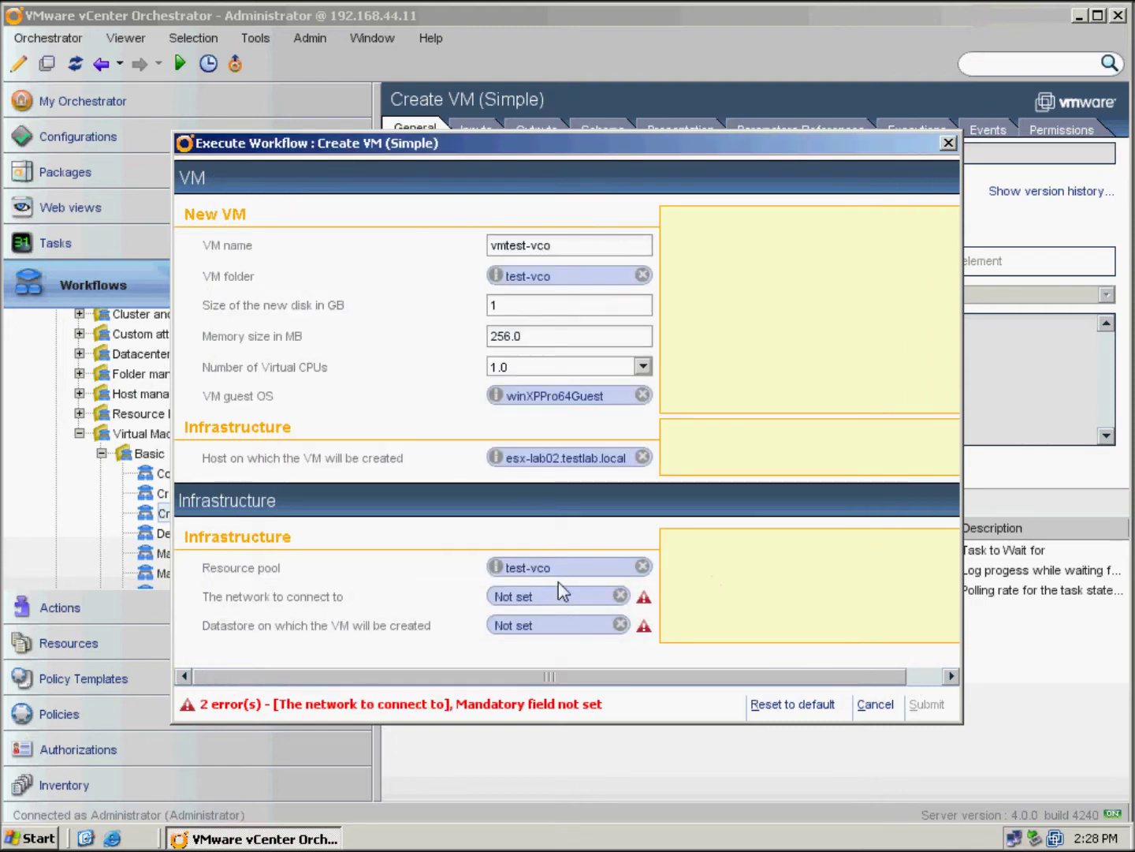
Set the network to connect to as vSS Production and the datastore for the VM as local-storage
click(513, 596)
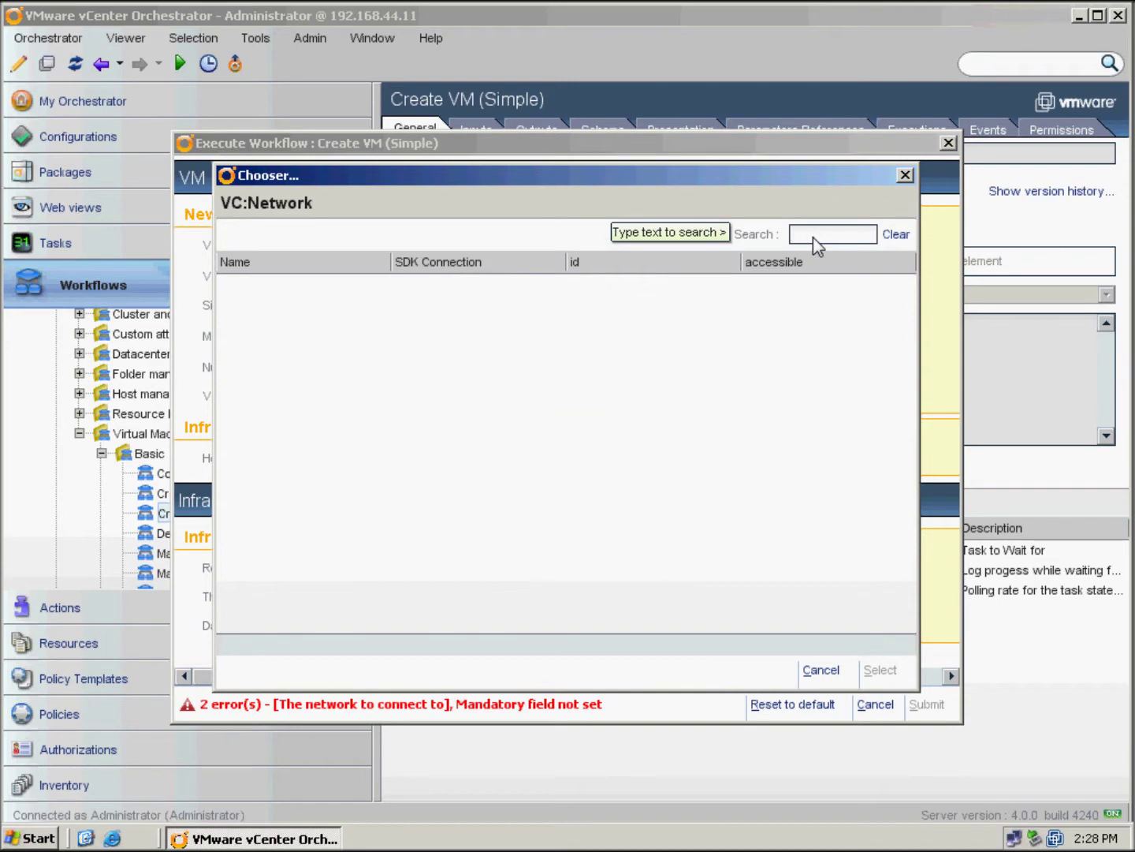
text(vss)
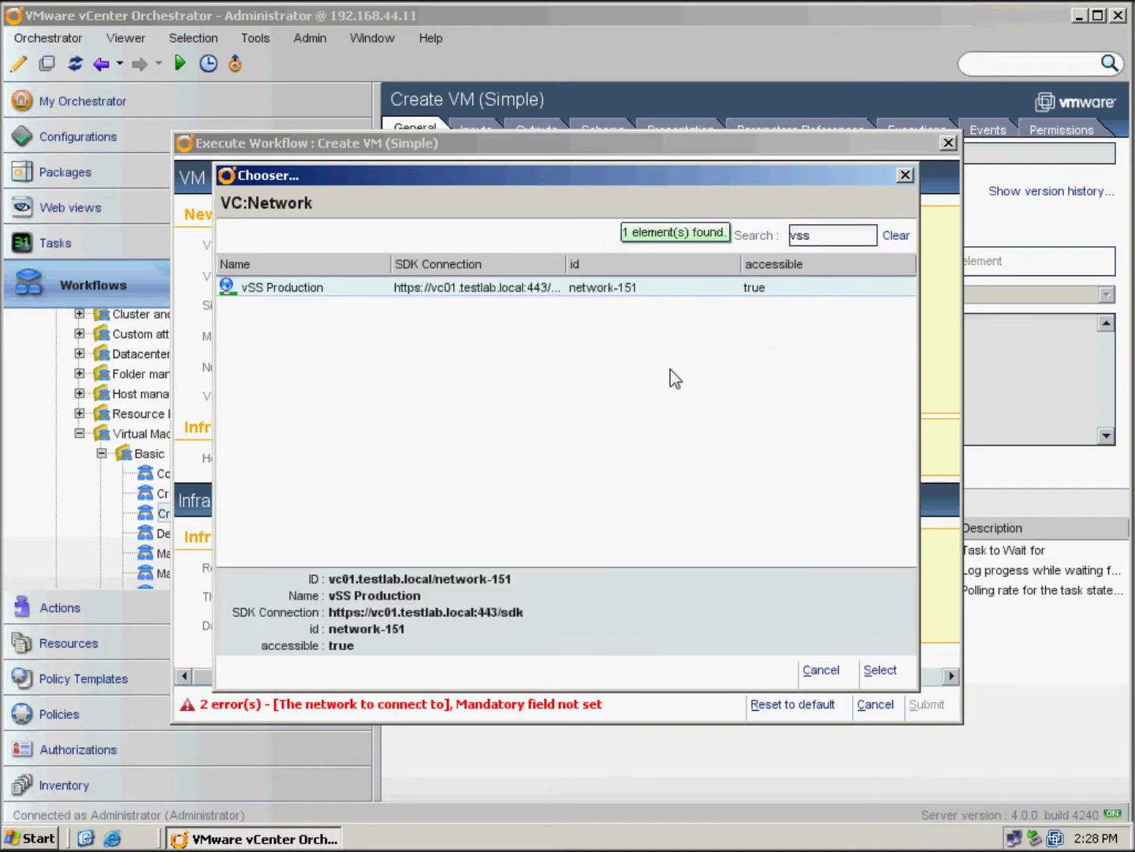
double_click(288, 291)
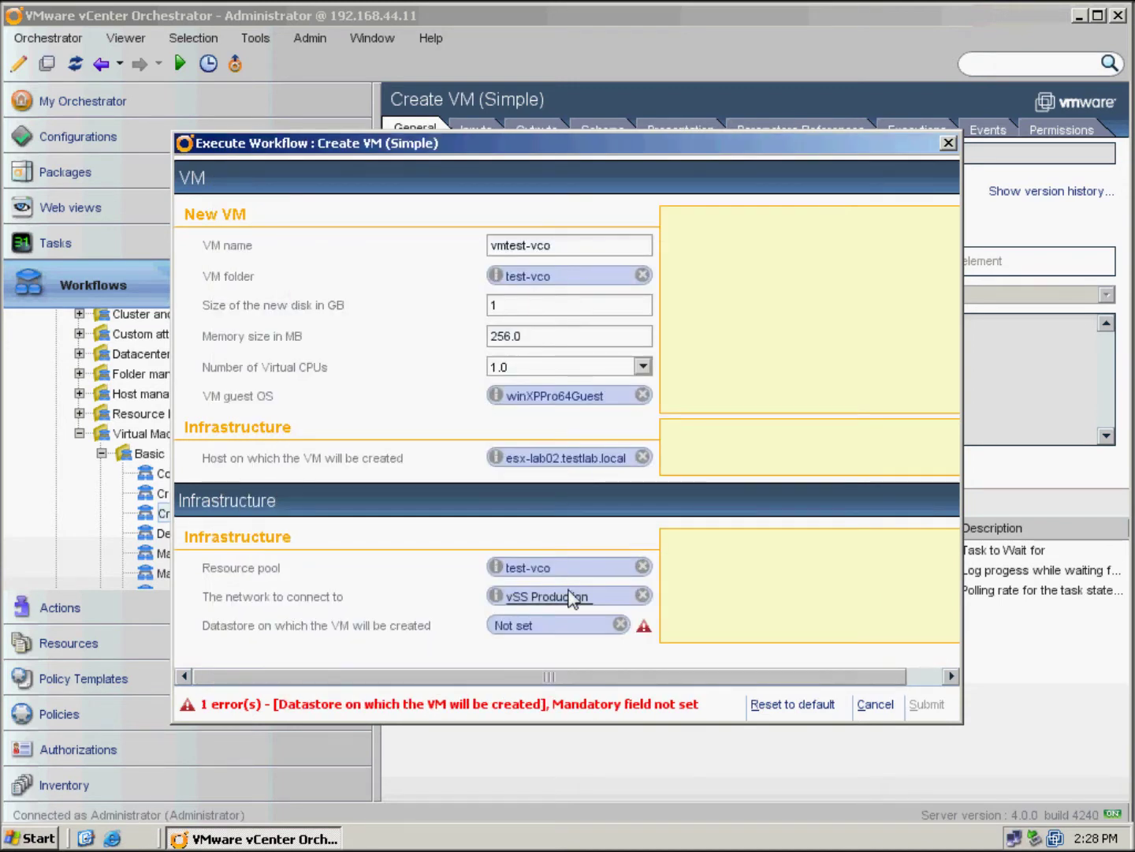
click(515, 626)
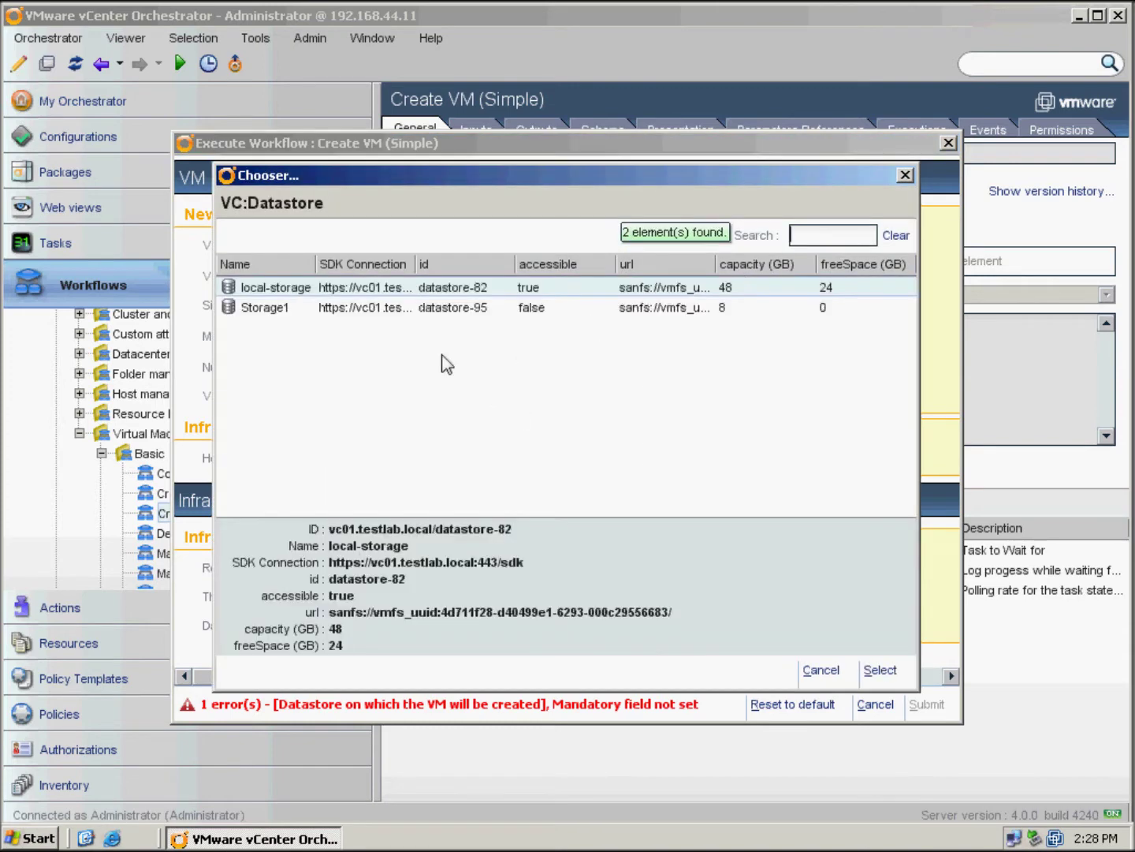
double_click(338, 287)
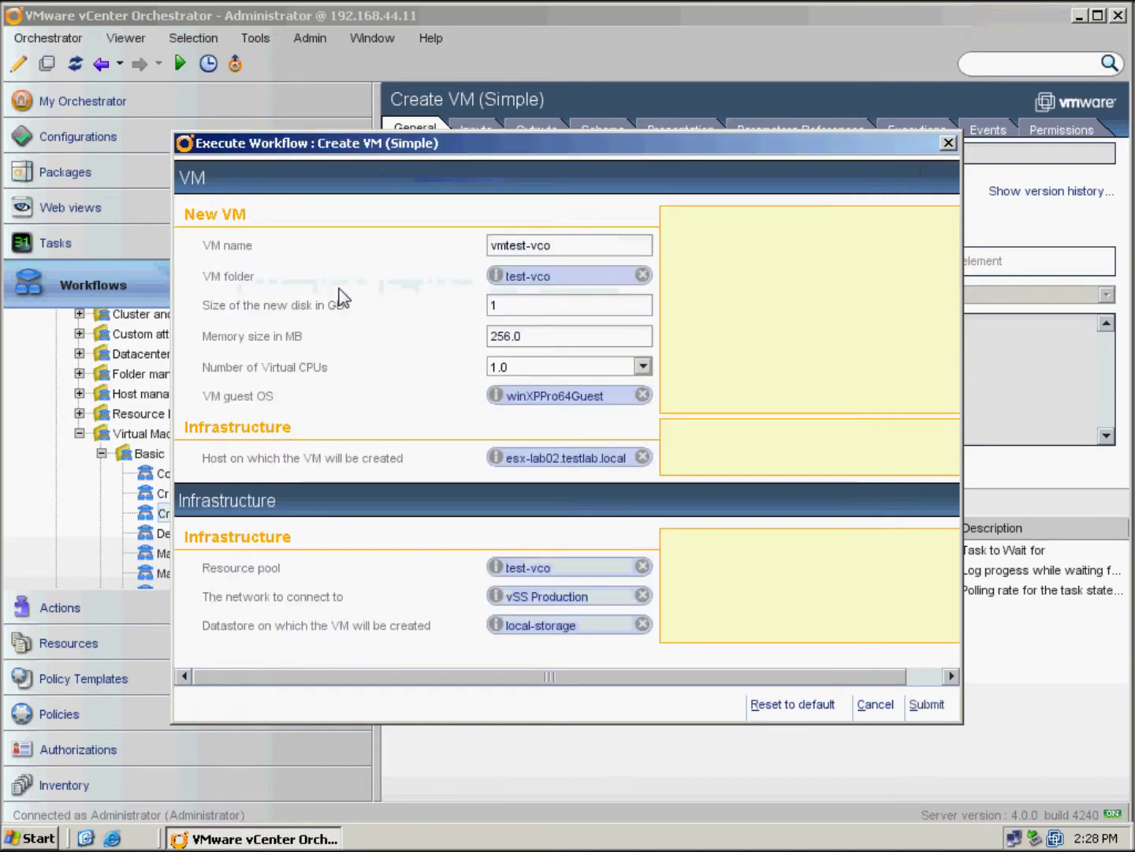
Submit the workflow and check the execution logs, variables and general details of its run
drag(900, 679, 793, 680)
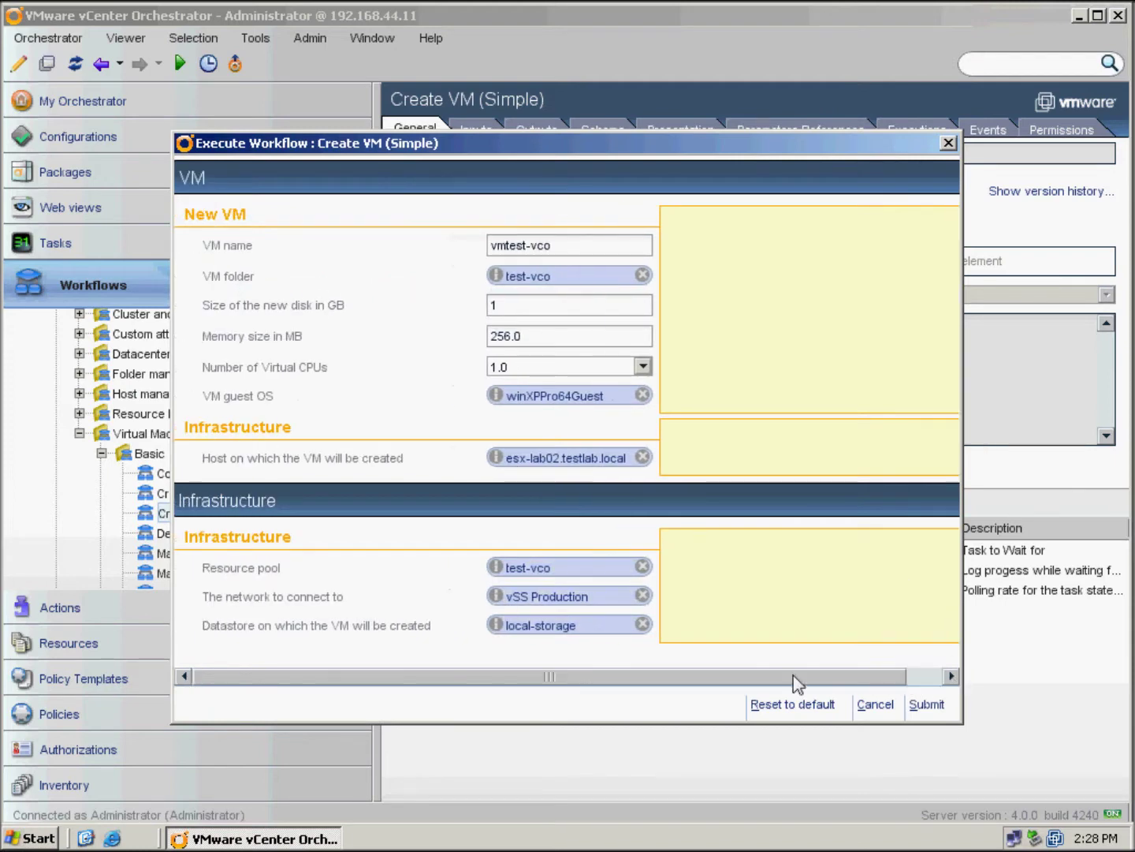
click(940, 708)
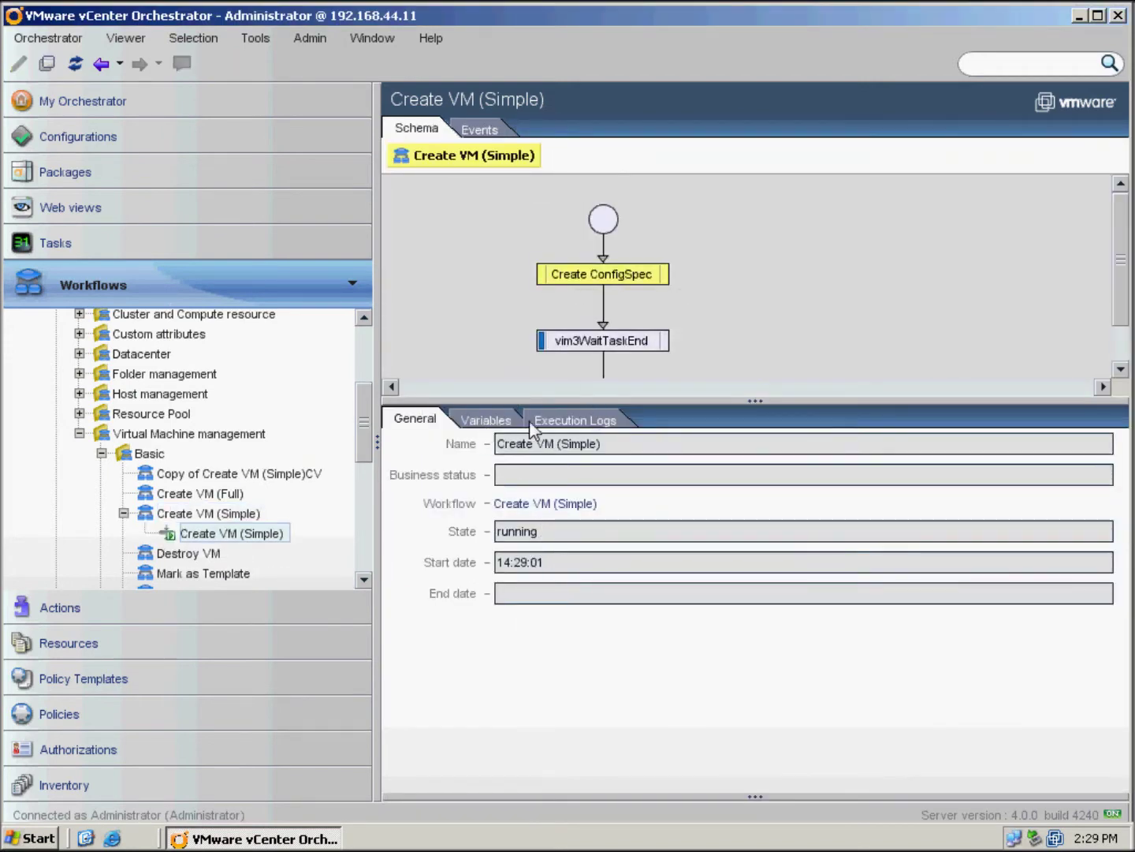
click(558, 424)
click(500, 424)
click(430, 421)
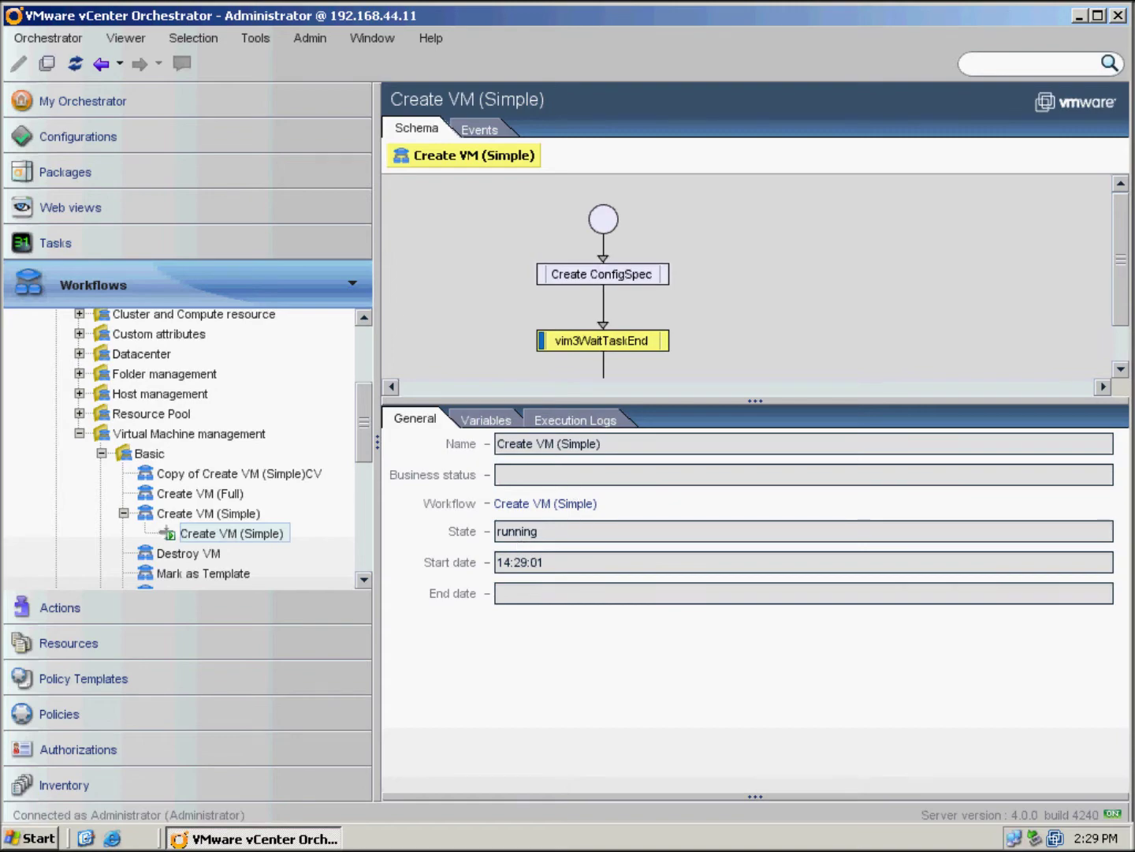
Launch the VMware vSphere Client from the desktop, then return to vCenter Orchestrator to check the workflow run's state
click(1079, 16)
click(60, 558)
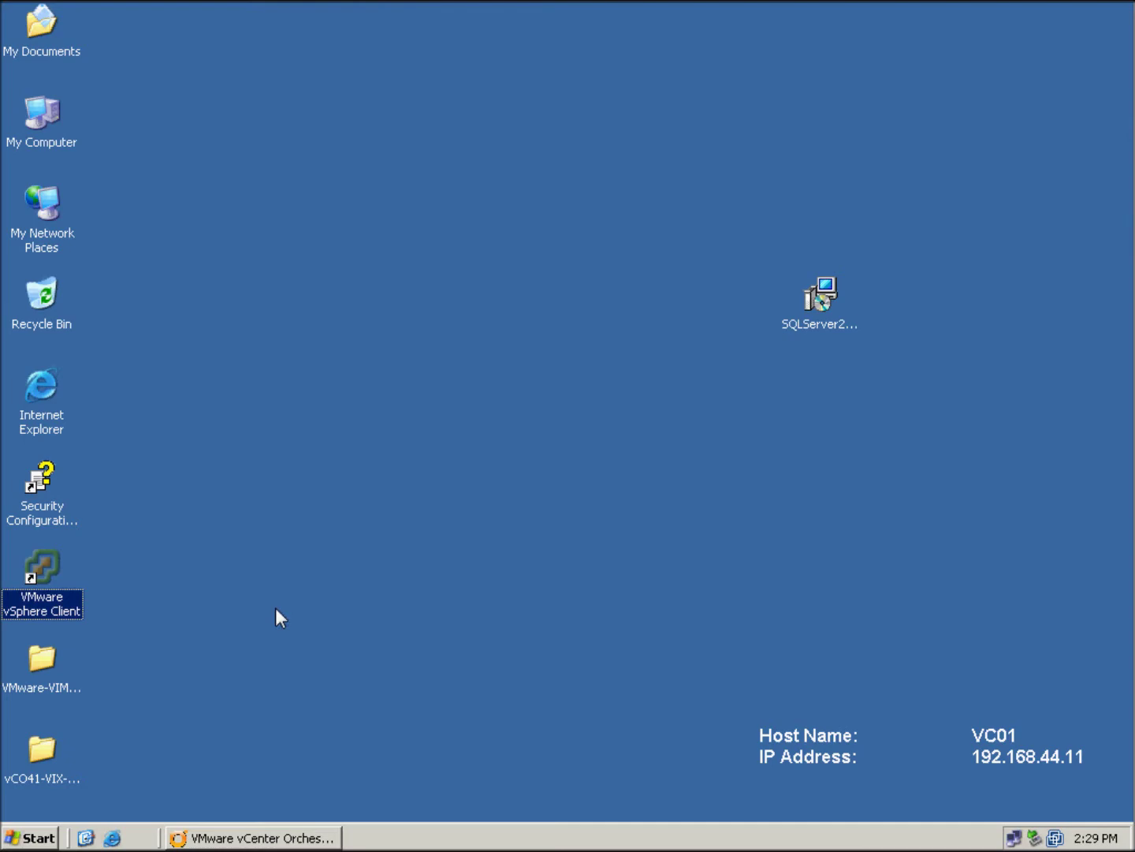
click(288, 839)
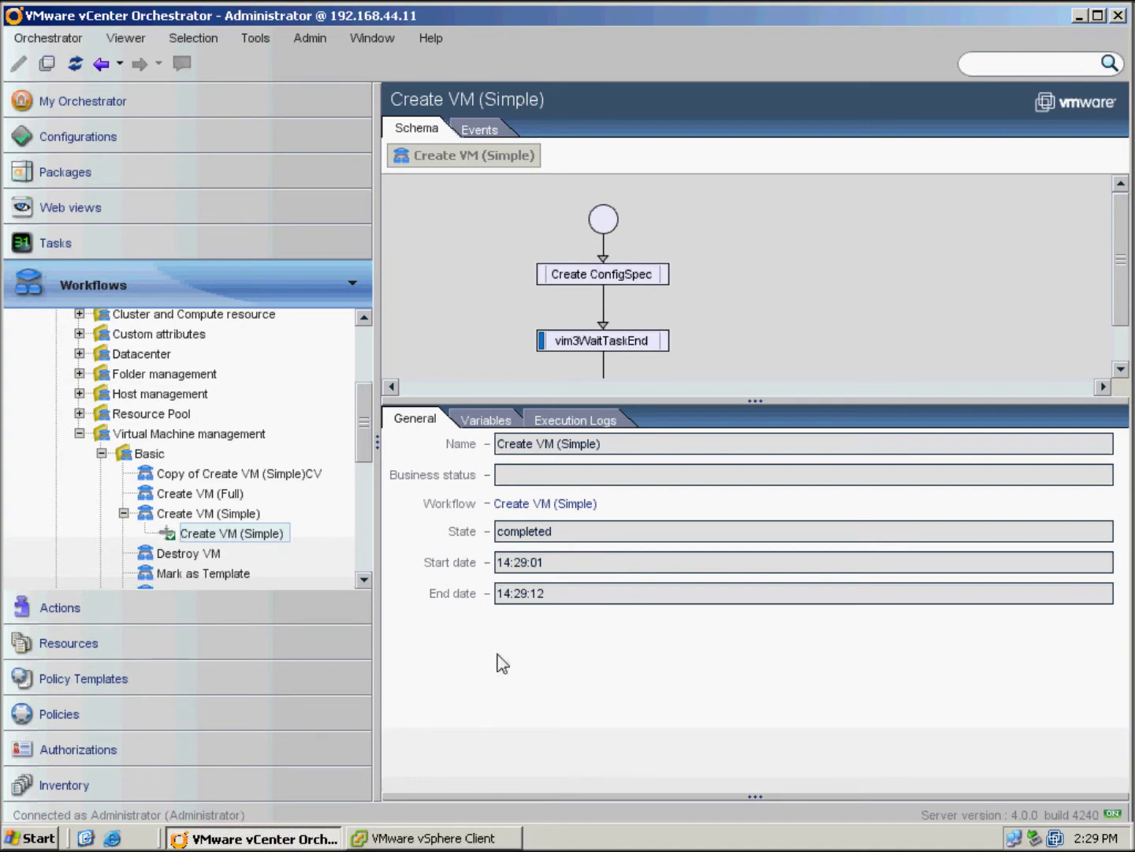
Check the events of the Create VM (Simple) run and widen the description column to read the full entries
click(599, 592)
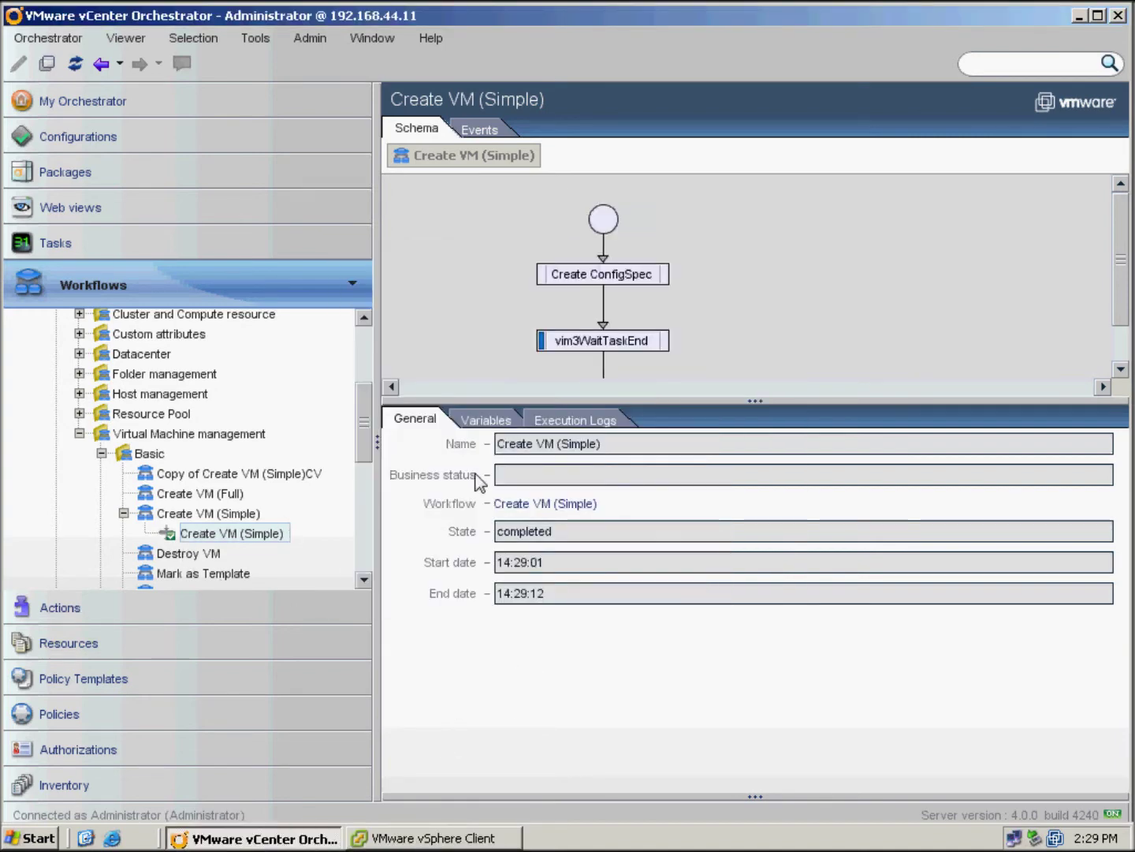
click(477, 130)
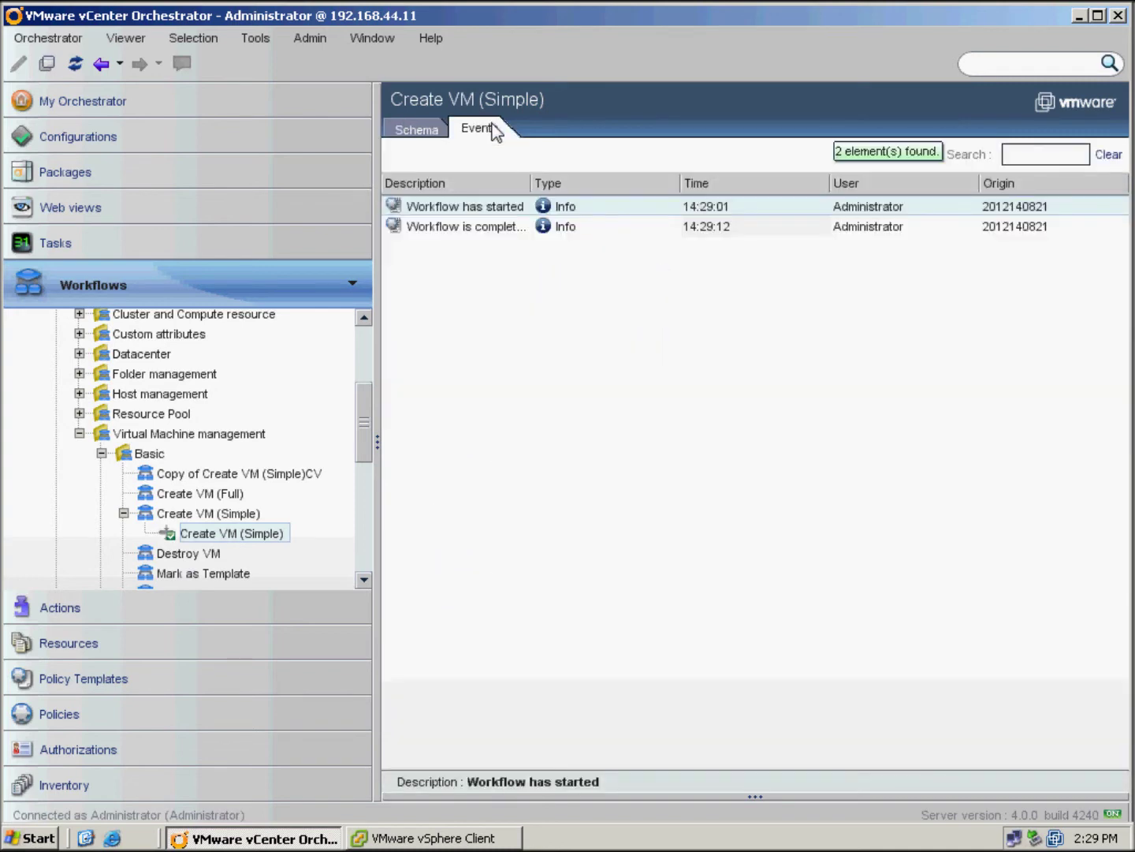
click(472, 231)
drag(530, 186, 563, 186)
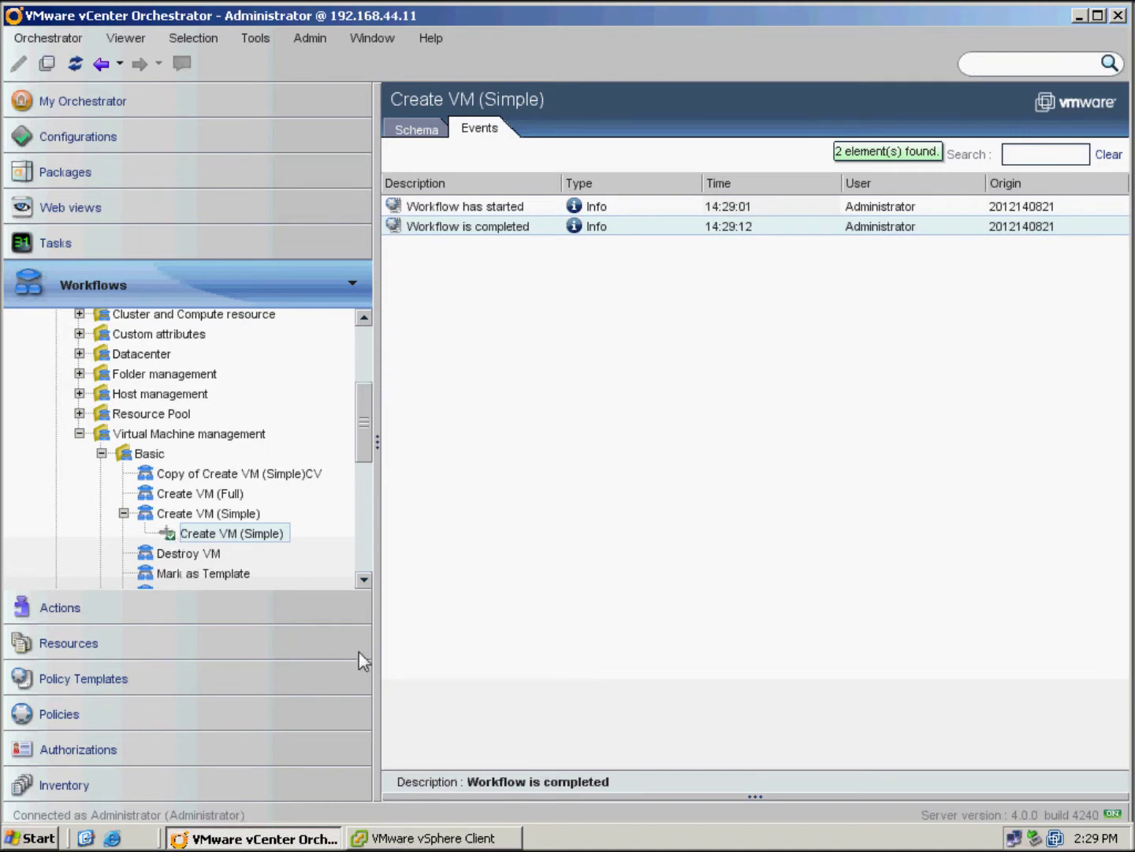
Switch to the vSphere Client and check the vmtest-vco virtual machine under test-vco and its Create virtual machine task
click(461, 838)
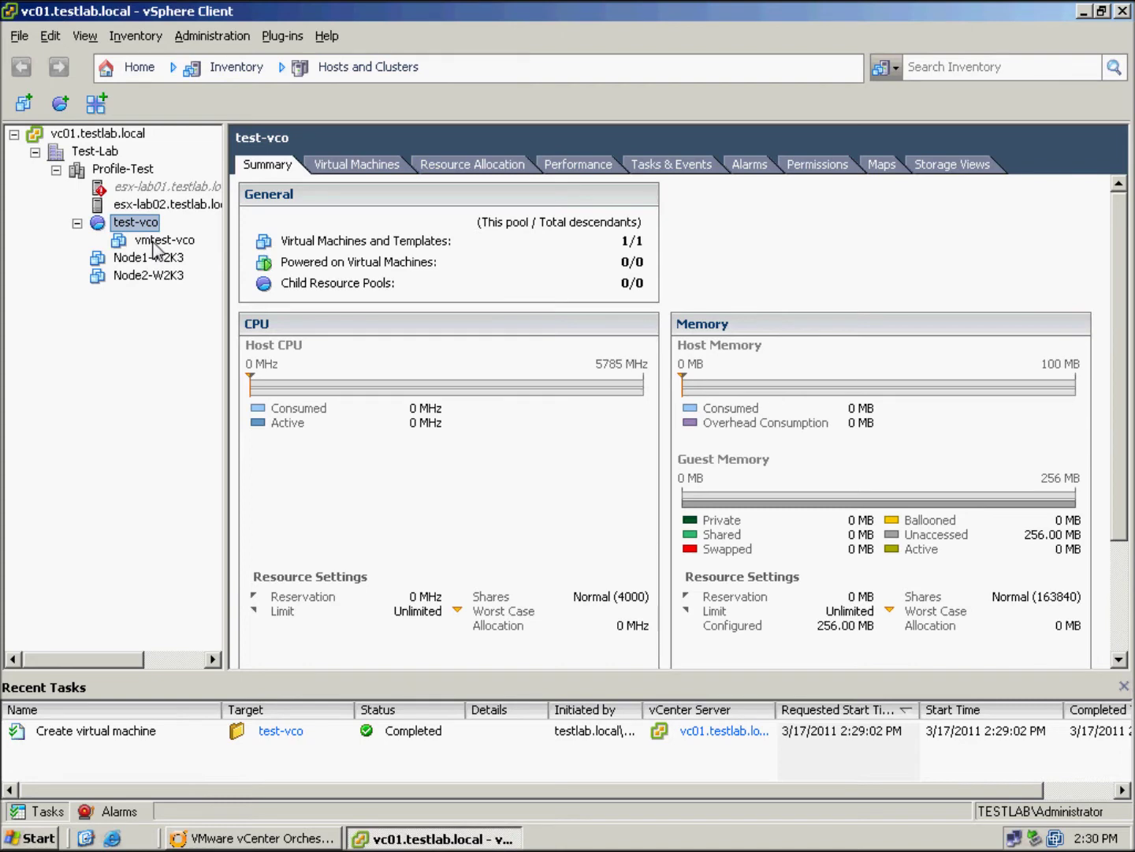
click(154, 241)
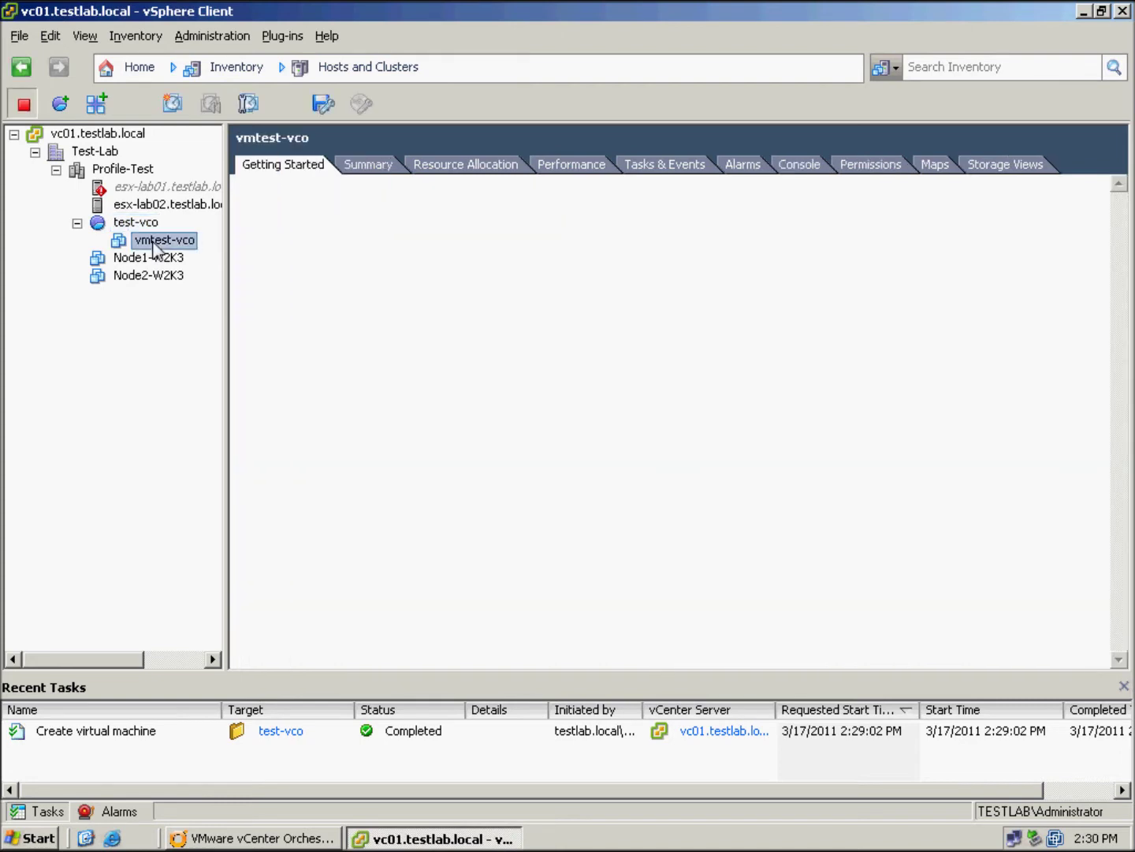
click(110, 735)
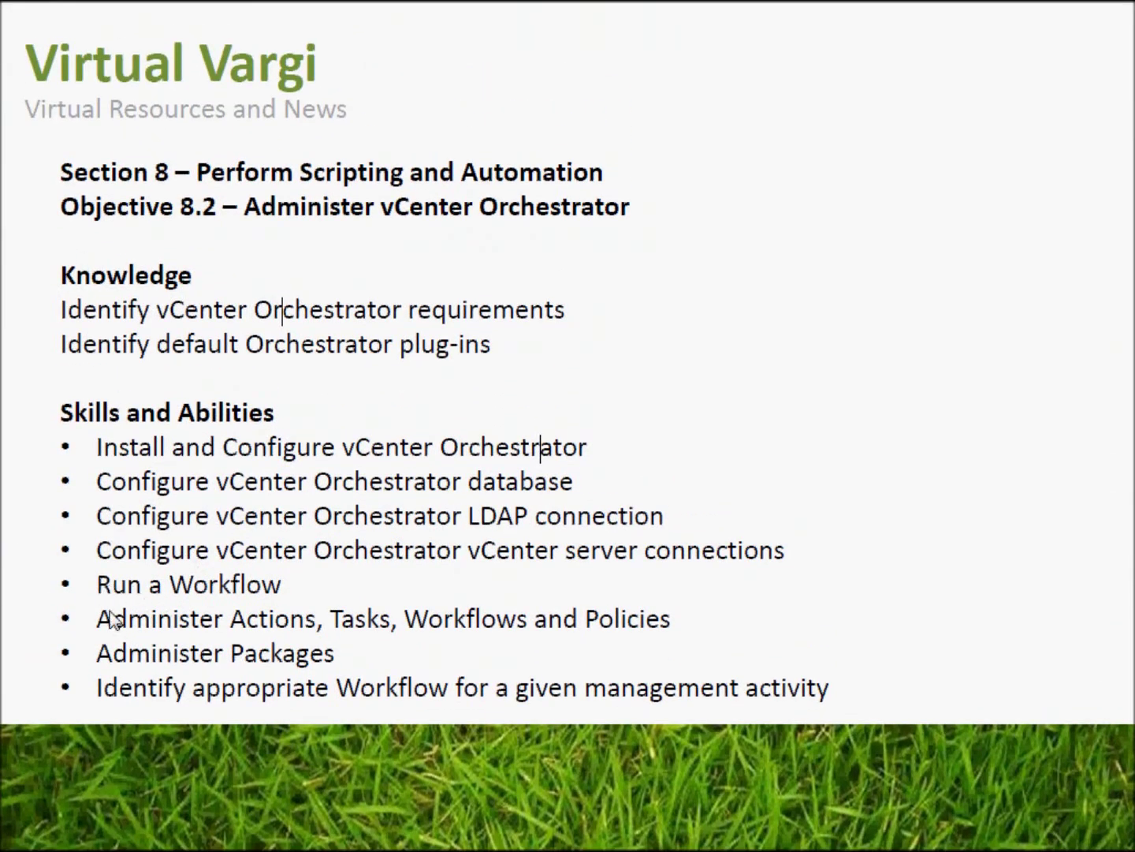
Review the study guide's sections on administering actions and packages, including Create an Action and Create a Package
drag(100, 623, 787, 701)
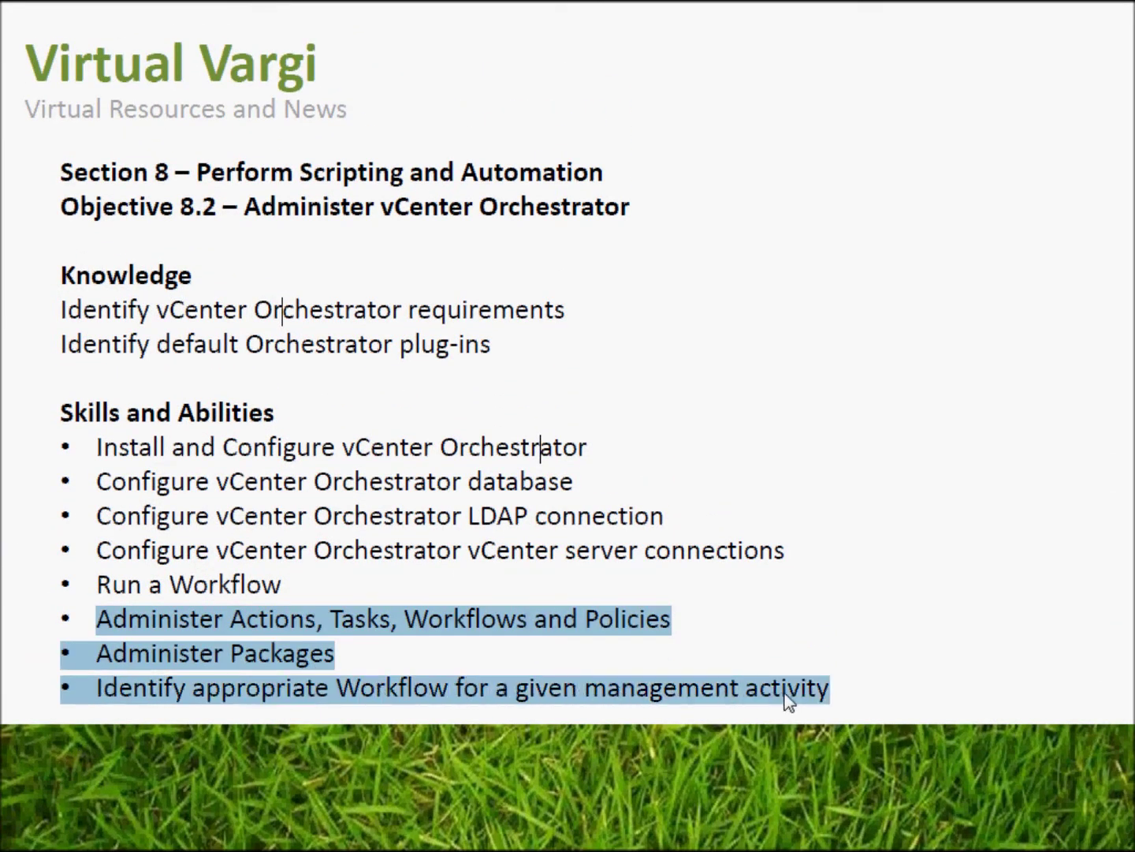
click(427, 678)
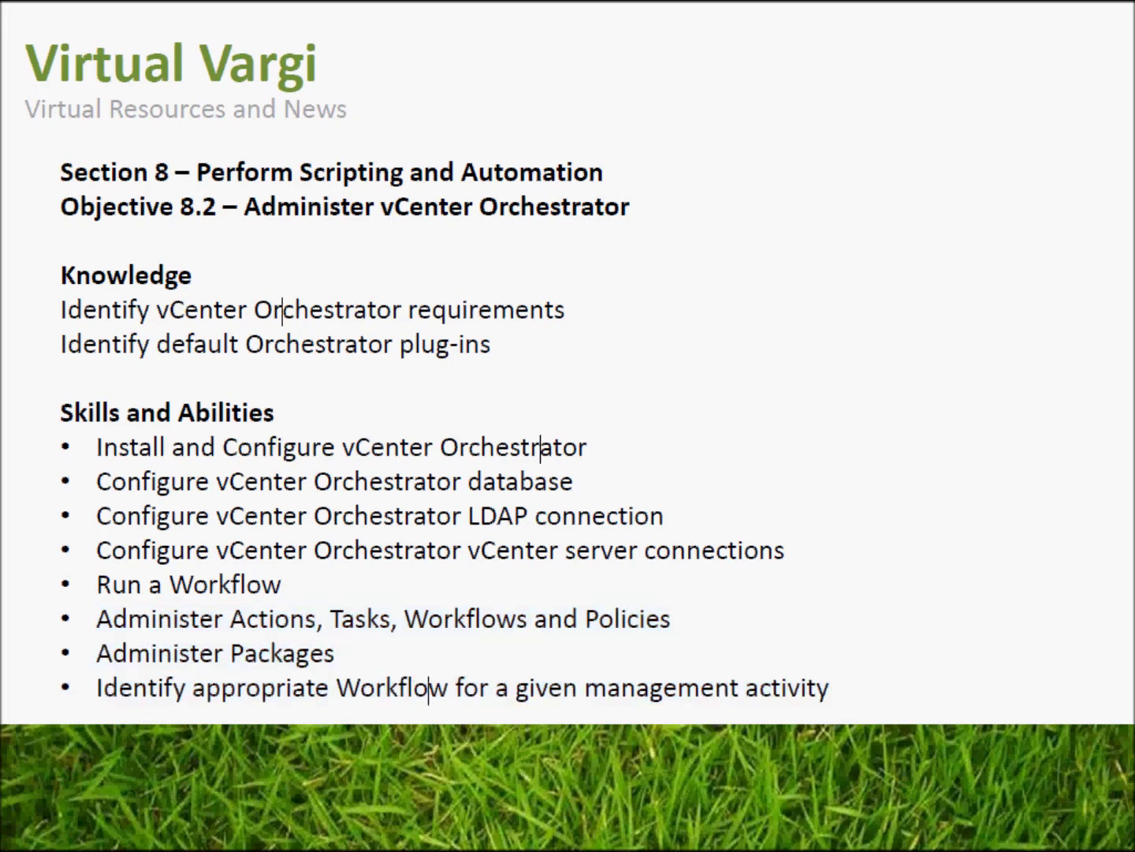
scroll(503, 457, down, 20)
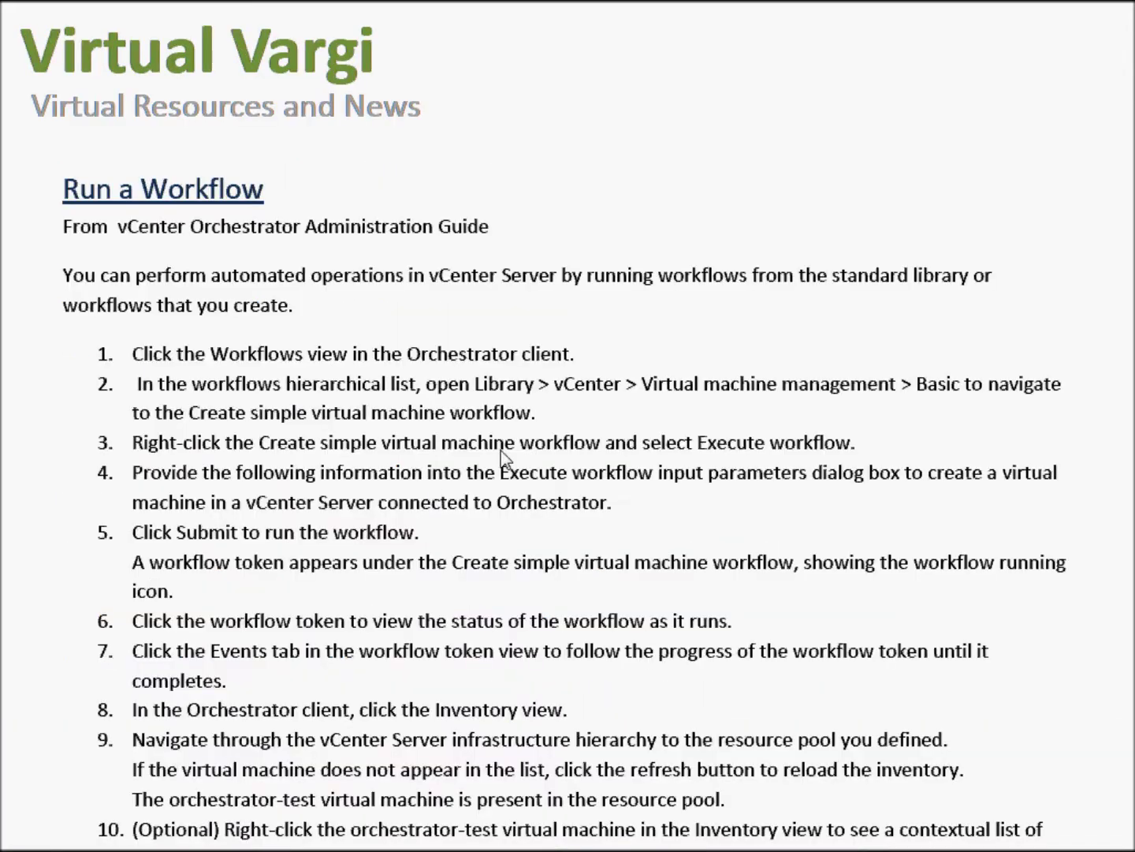
scroll(507, 459, down, 6)
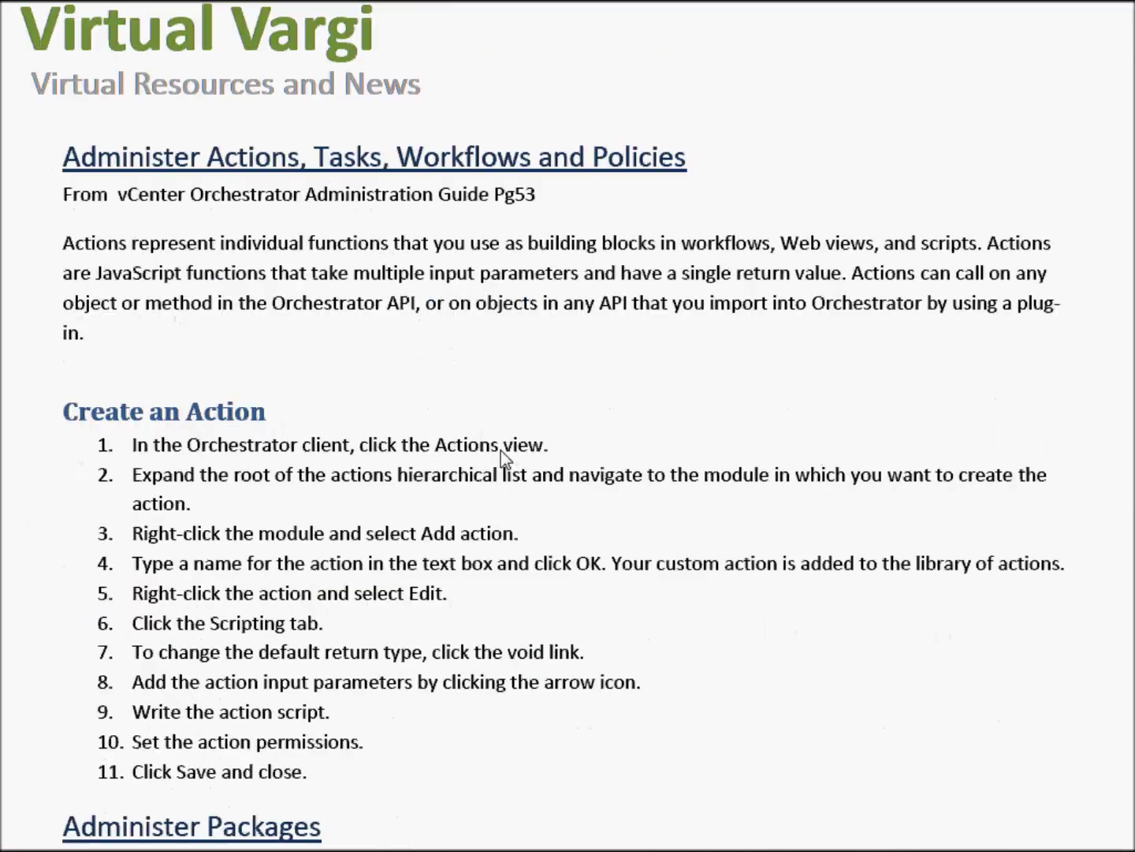
drag(71, 411, 266, 413)
scroll(246, 414, down, 5)
drag(63, 458, 298, 463)
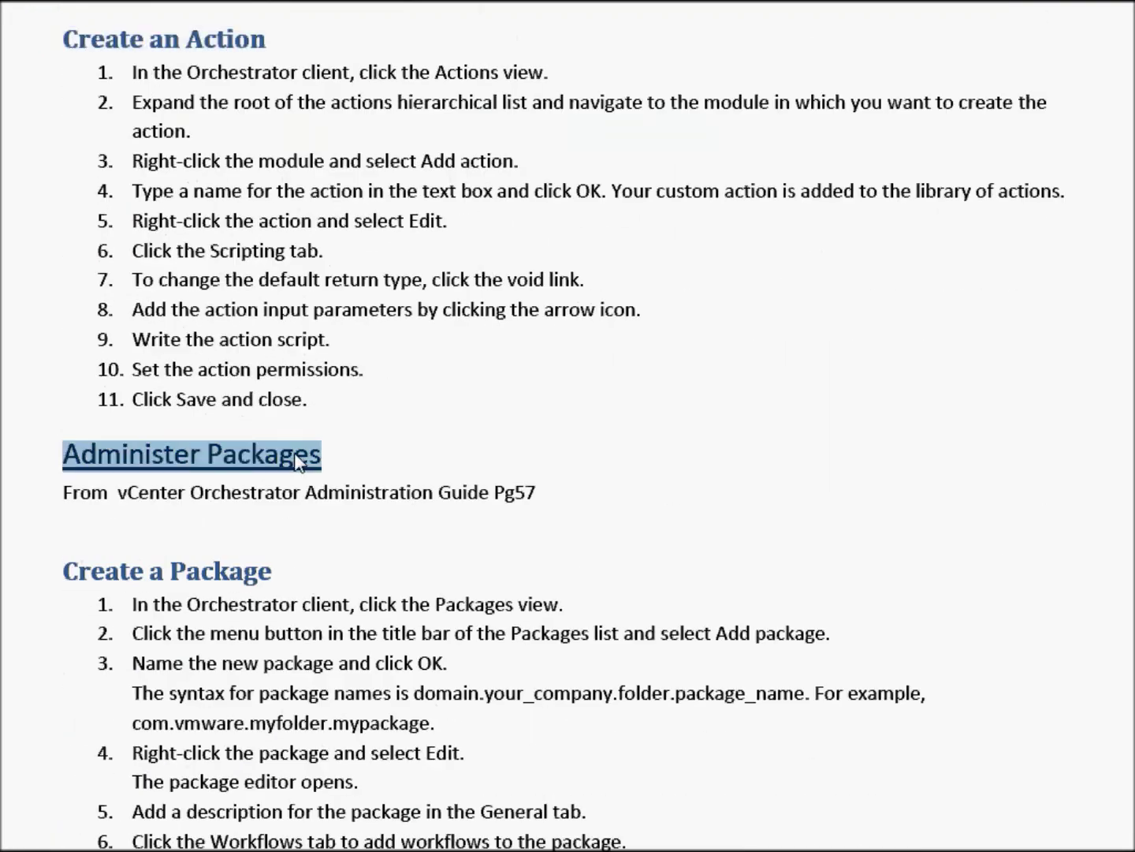
drag(63, 572, 277, 571)
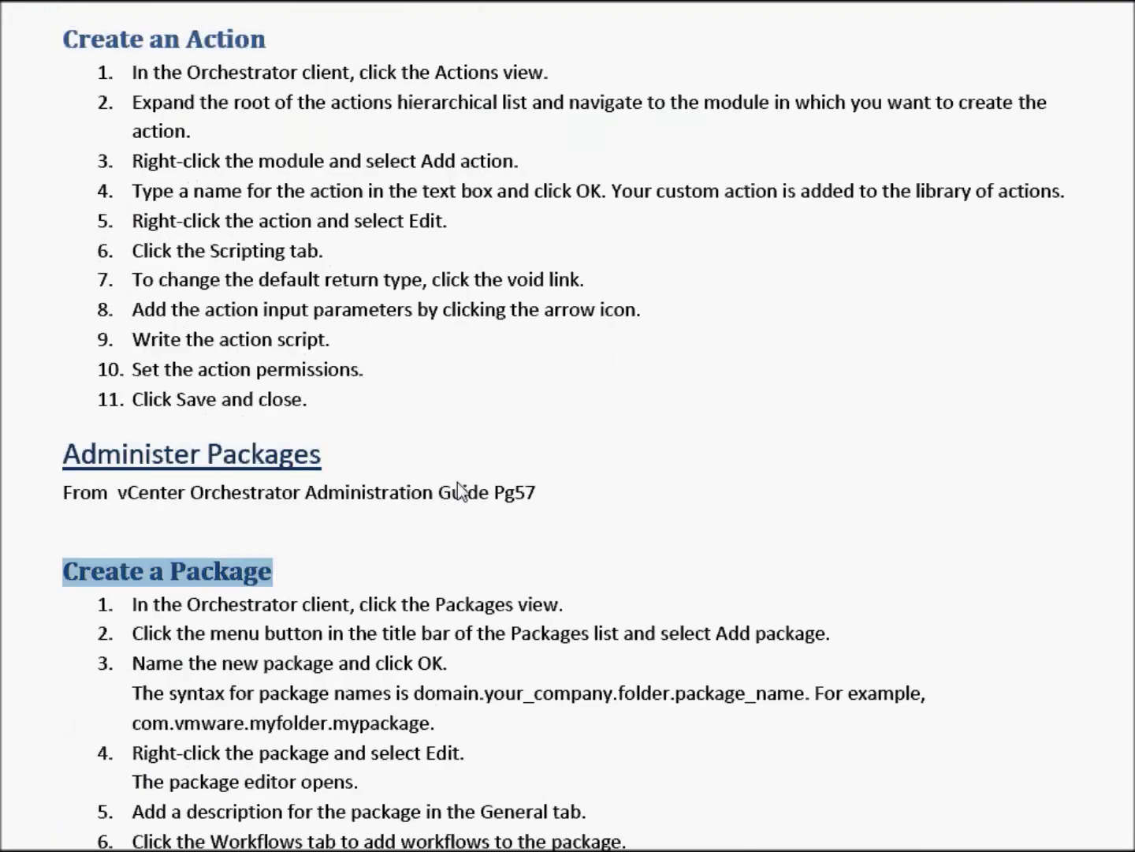
scroll(459, 491, down, 10)
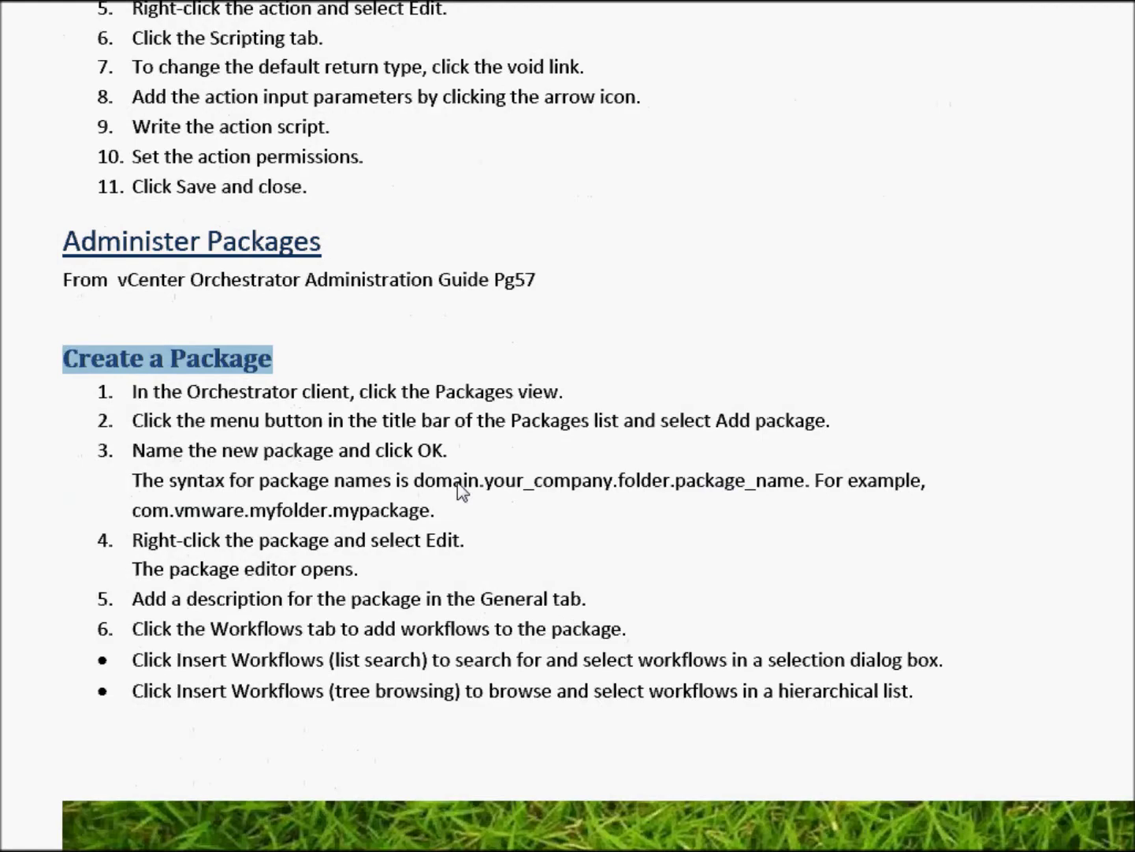
scroll(460, 490, down, 3)
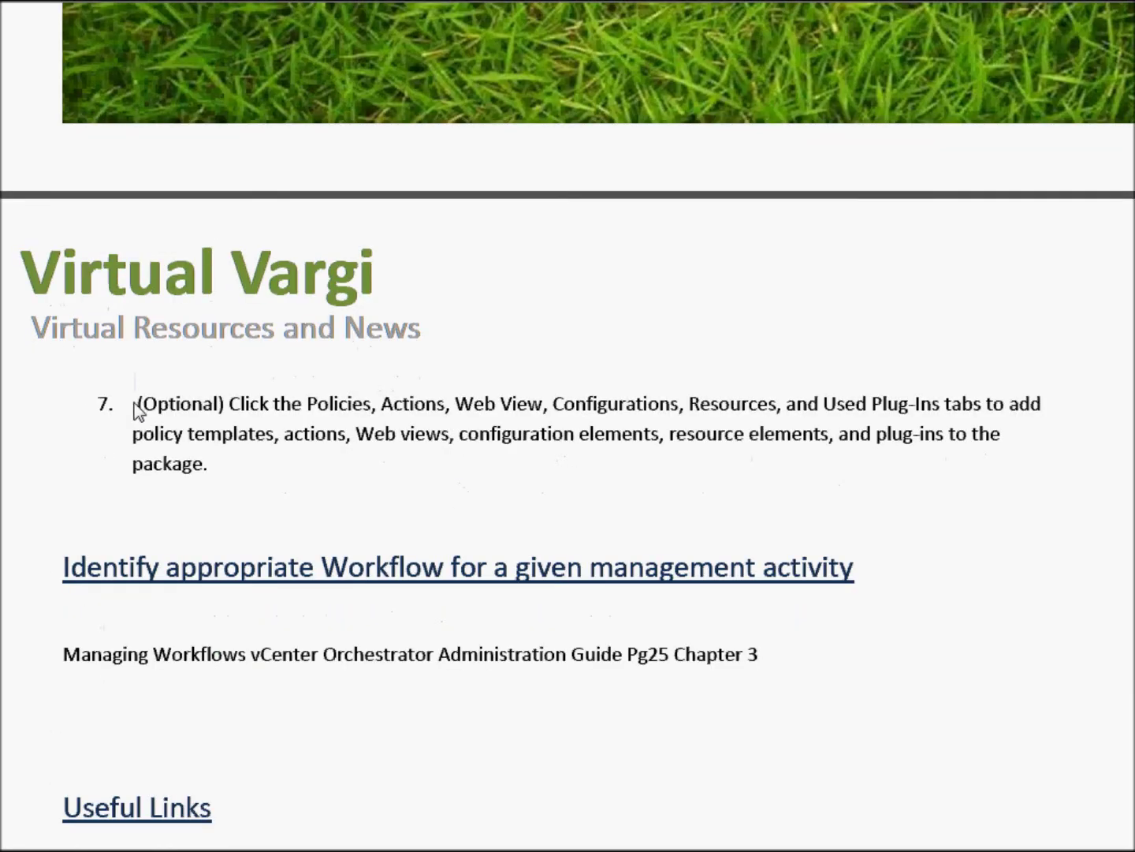
Read the guide's section on identifying the appropriate workflow, with its Administration Guide reference, and the Useful Links
drag(63, 568, 824, 584)
scroll(627, 489, down, 2)
drag(759, 502, 639, 504)
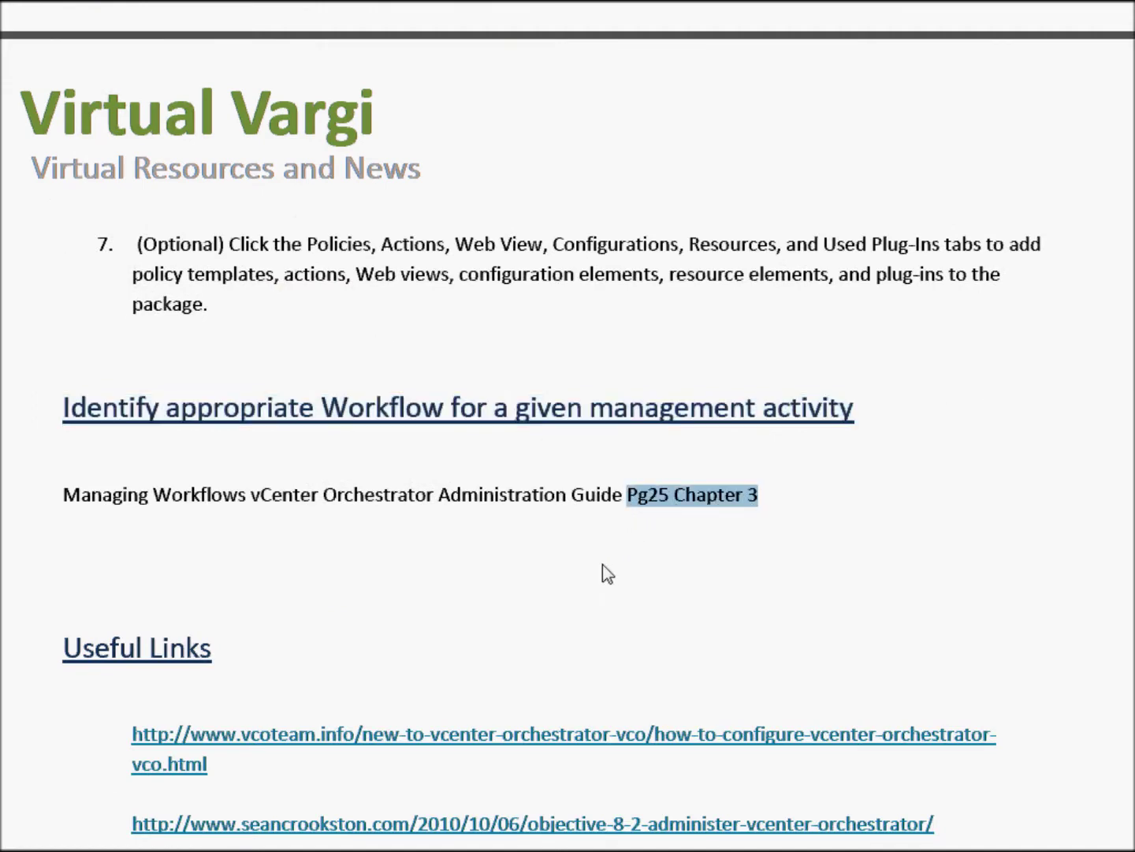
drag(249, 501, 514, 505)
click(406, 588)
scroll(405, 588, down, 5)
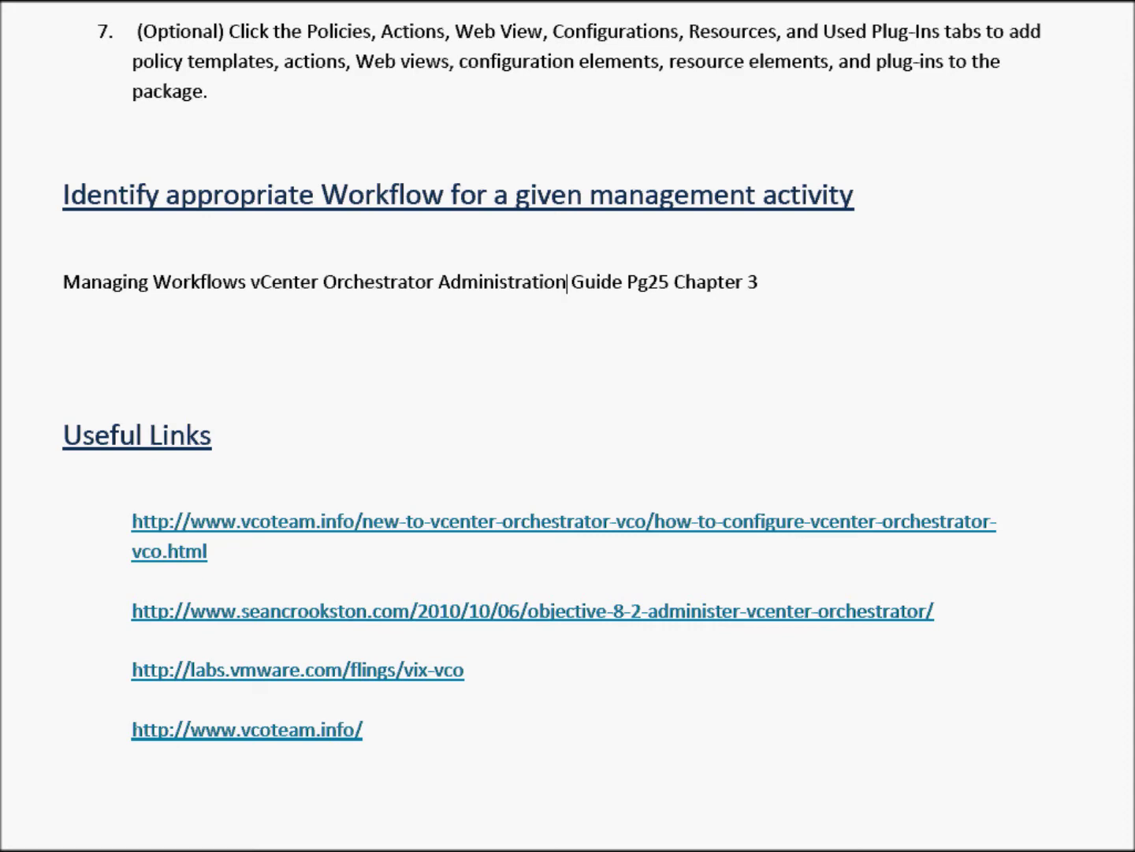
Return to vCenter Orchestrator and open the com.vmware.basic module in the actions hierarchy
mouse_move(152, 850)
click(153, 817)
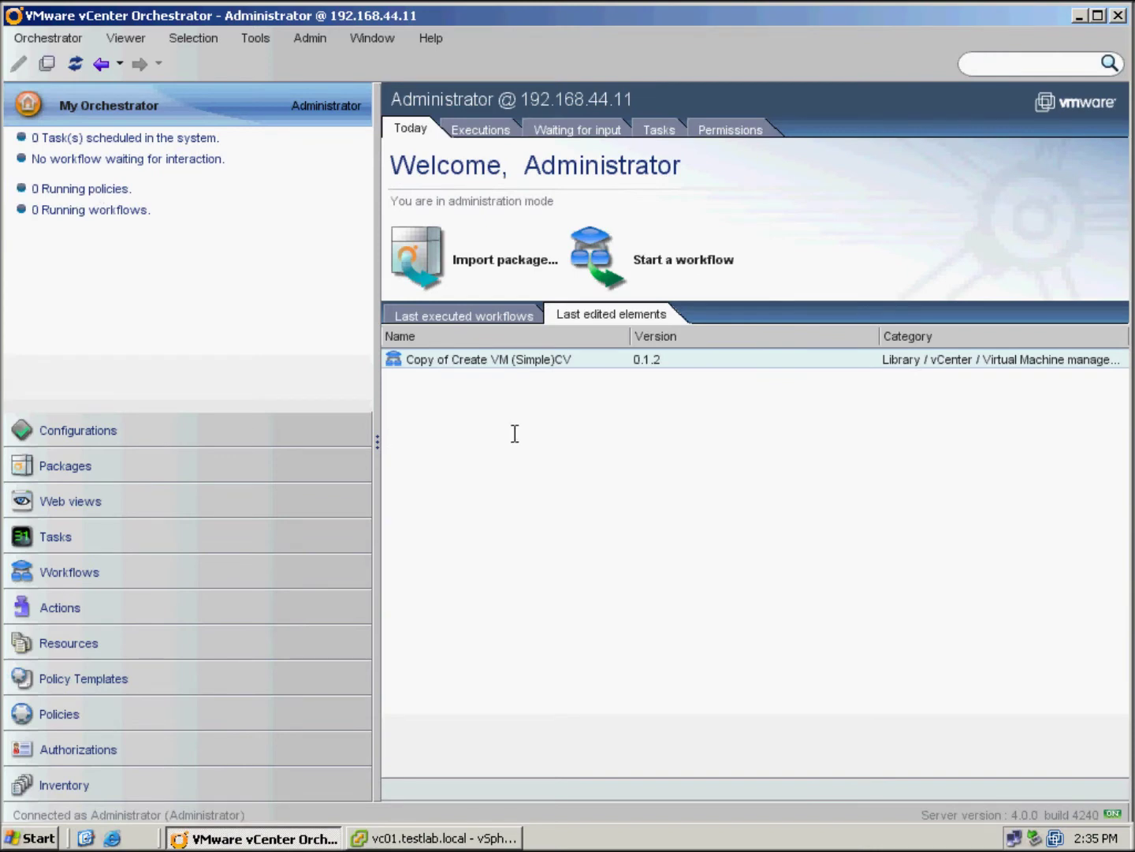
click(61, 608)
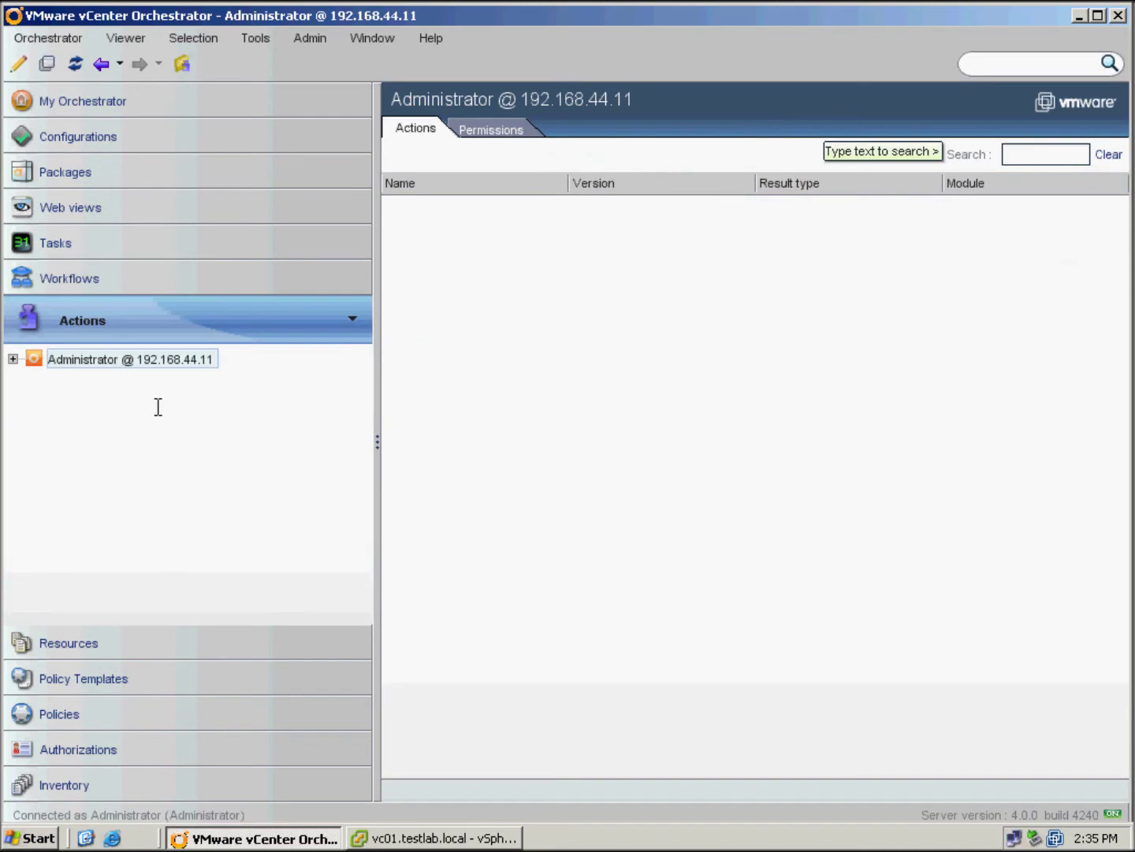
click(13, 358)
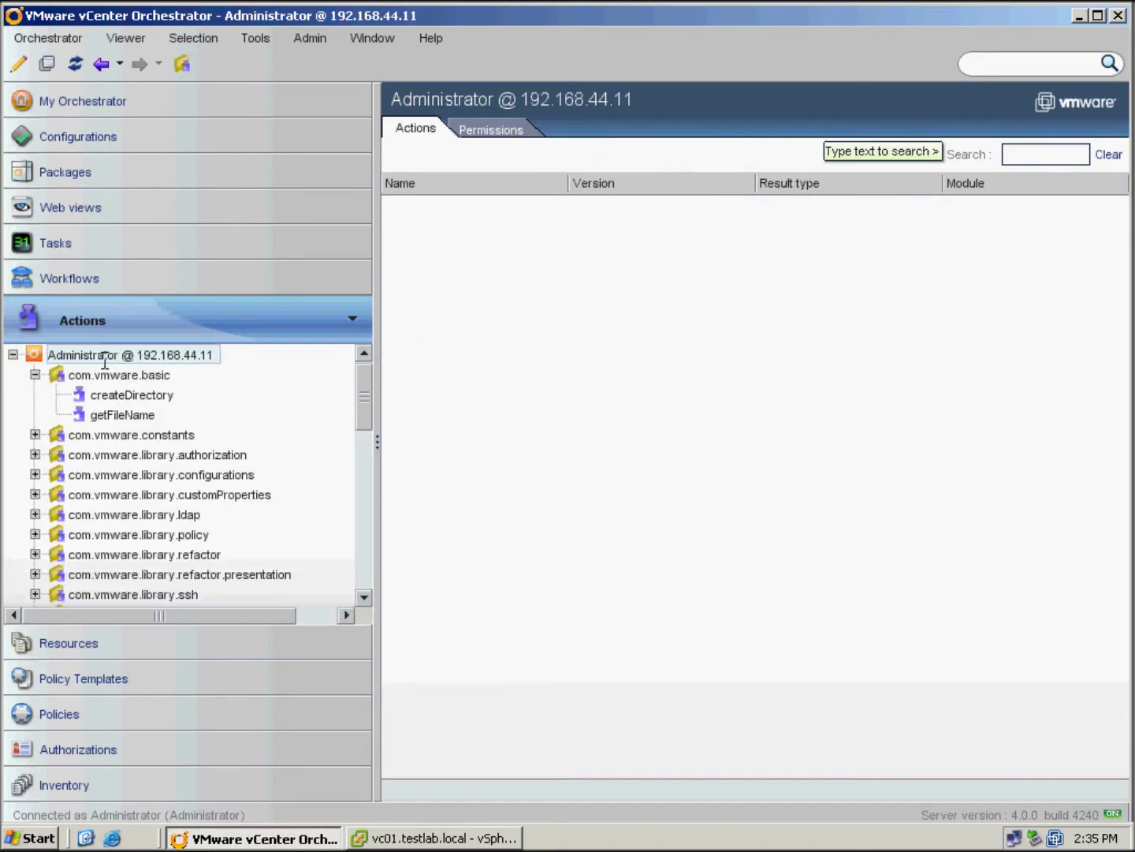
click(127, 376)
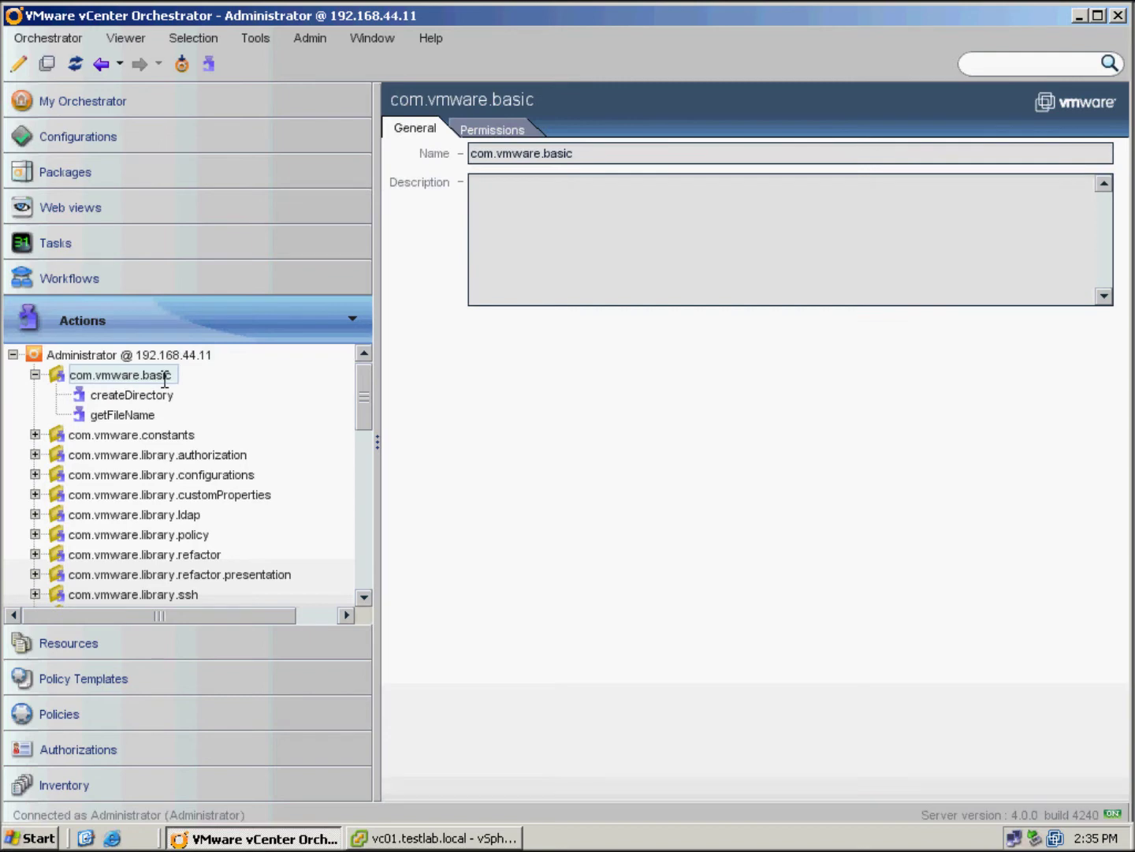
Add a new action named testvco to the com.vmware.basic module
right_click(164, 379)
click(225, 412)
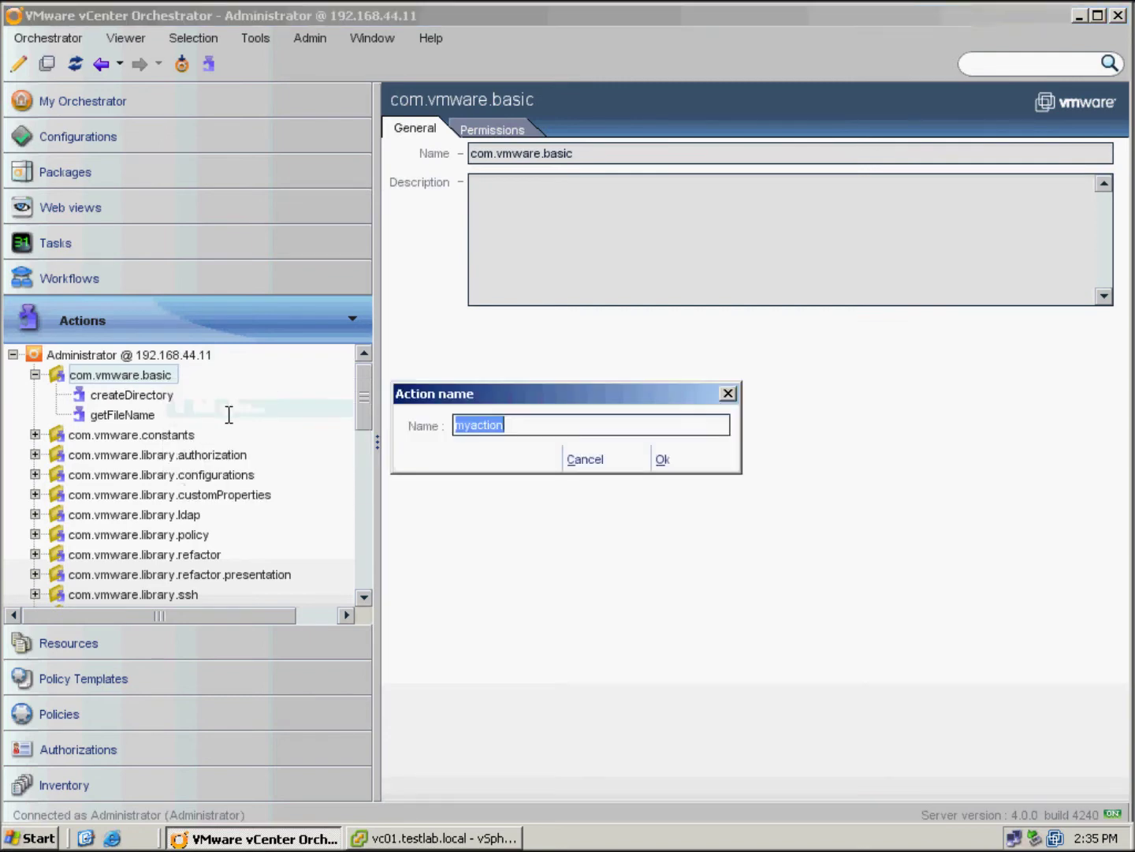
click(526, 425)
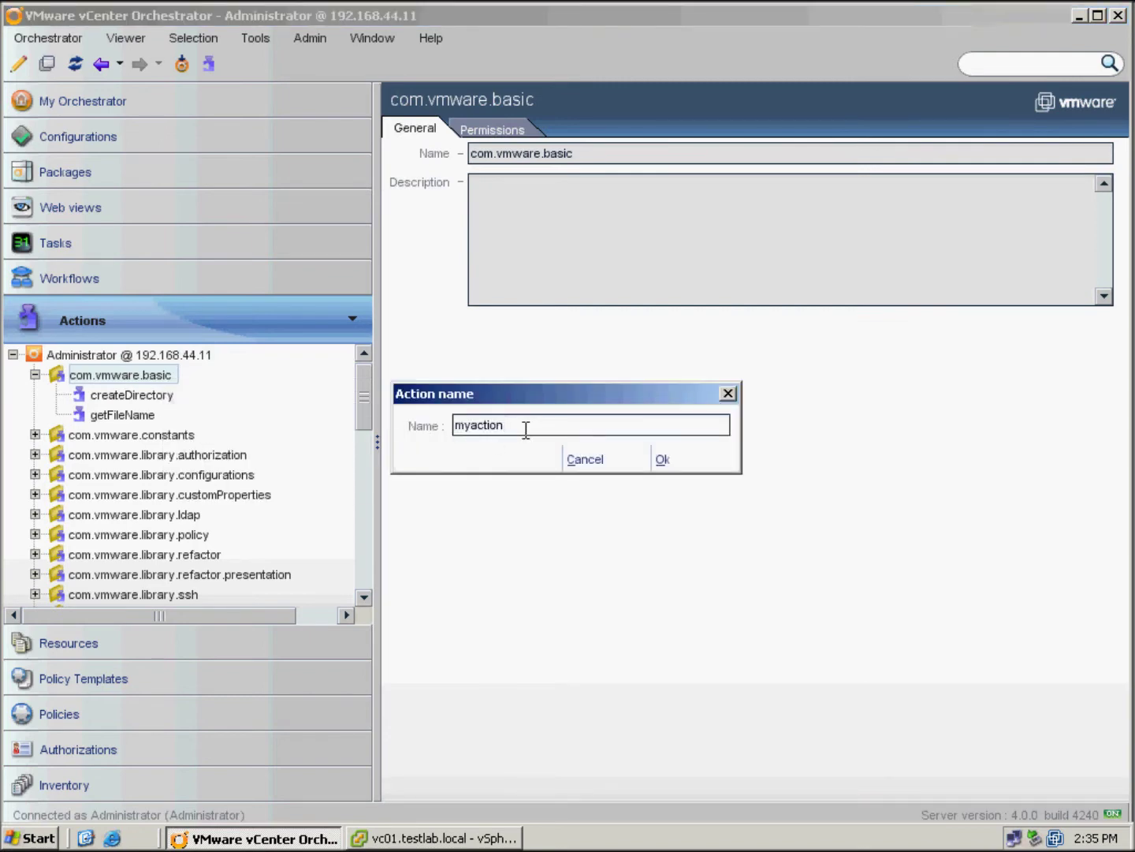
key(BackSpace)
key(BackSpace)
key(BackSpace)
key(BackSpace)
key(BackSpace)
key(BackSpace)
key(BackSpace)
key(BackSpace)
key(BackSpace)
text(te)
click(664, 458)
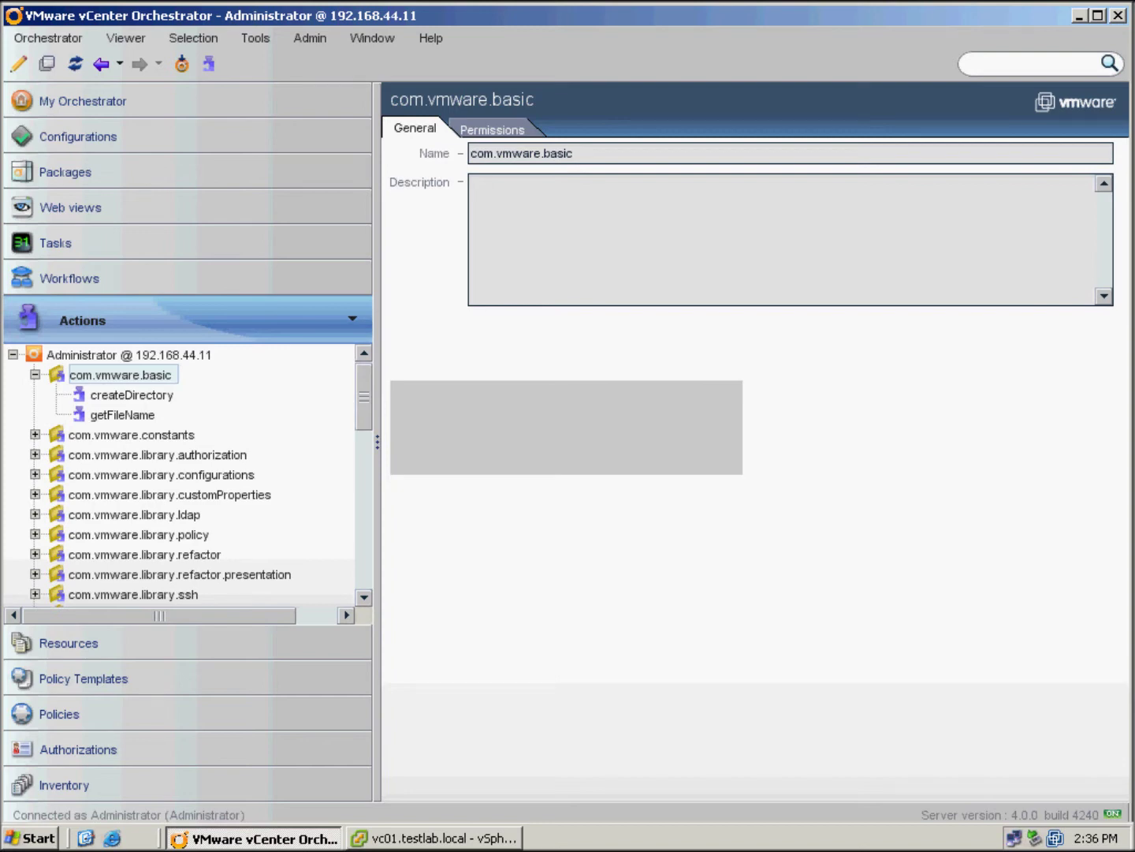
Select the testvco action in the com.vmware.basic module and open it for editing
click(124, 415)
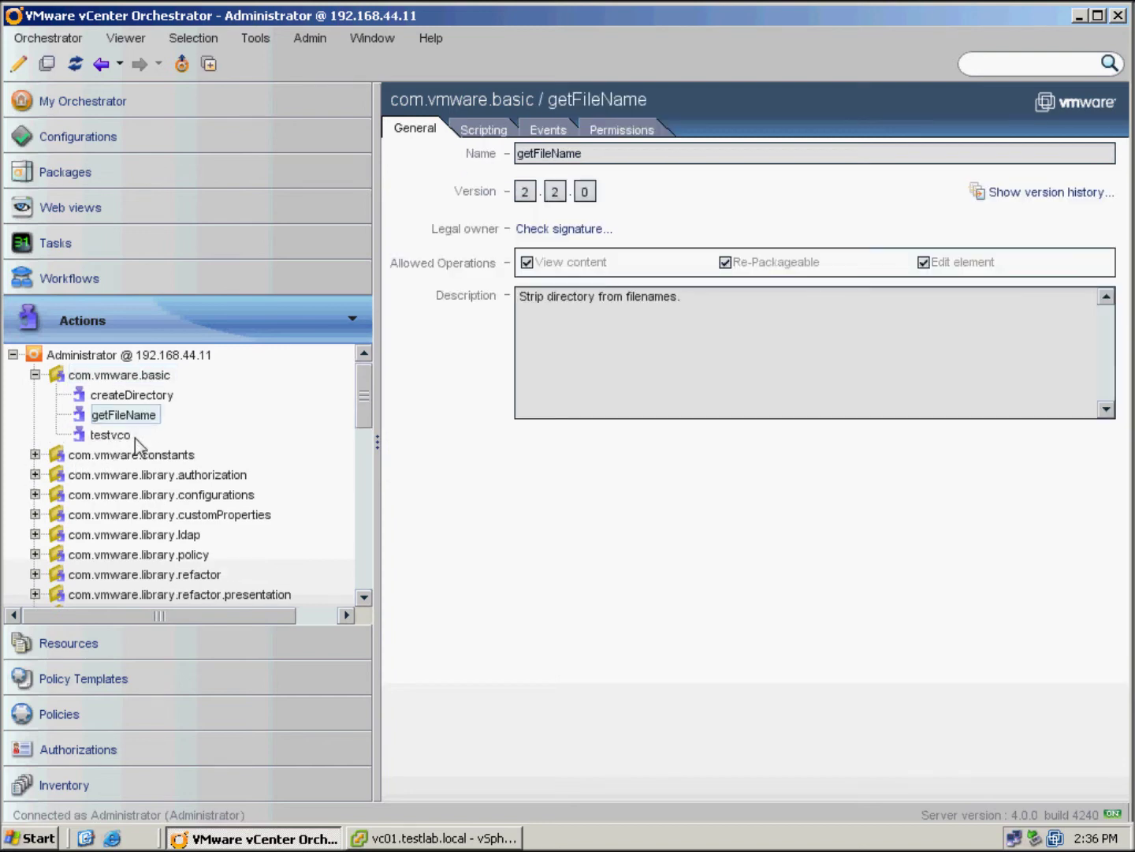
click(110, 436)
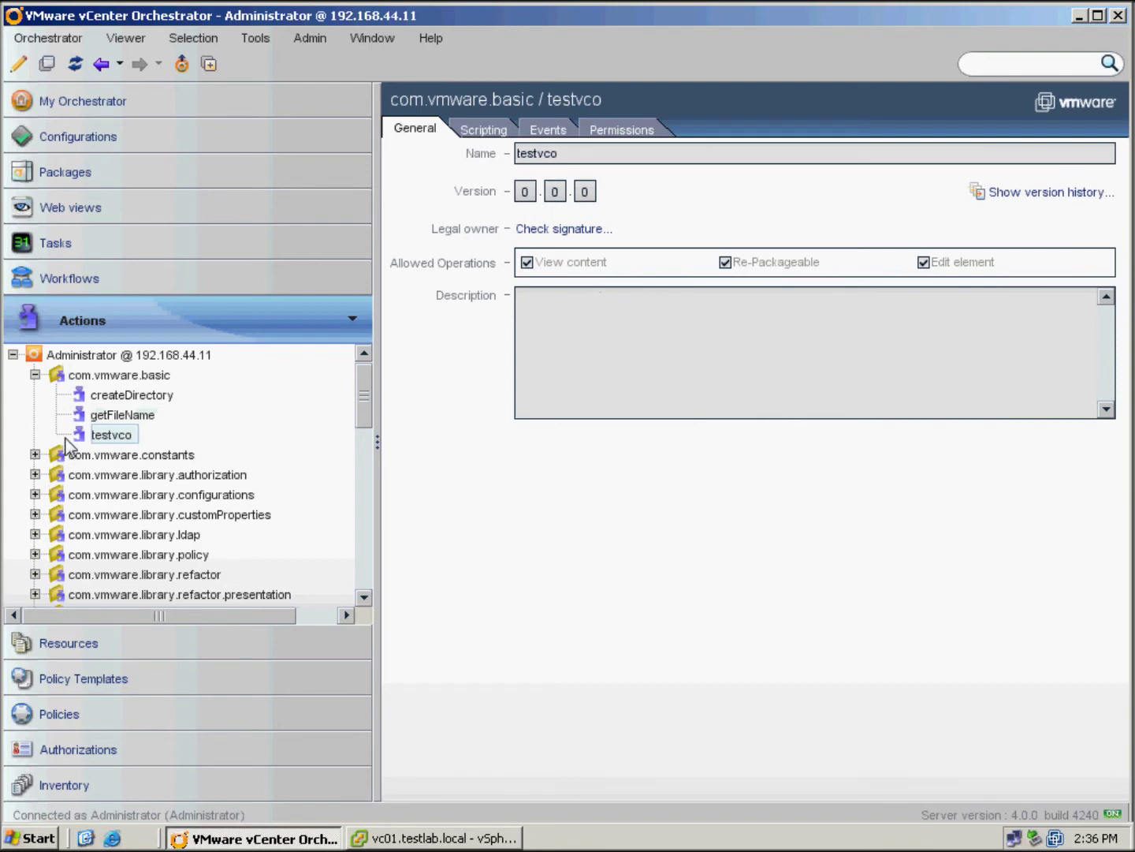
right_click(127, 442)
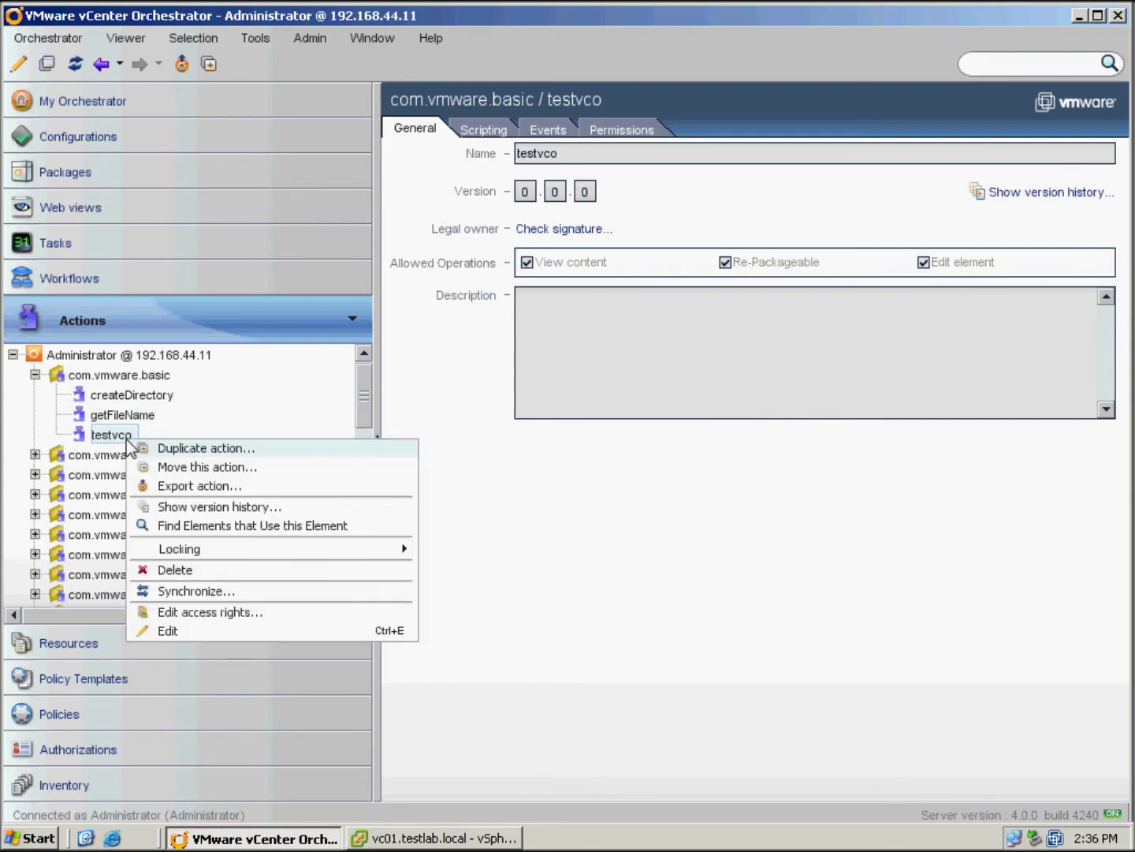
click(185, 629)
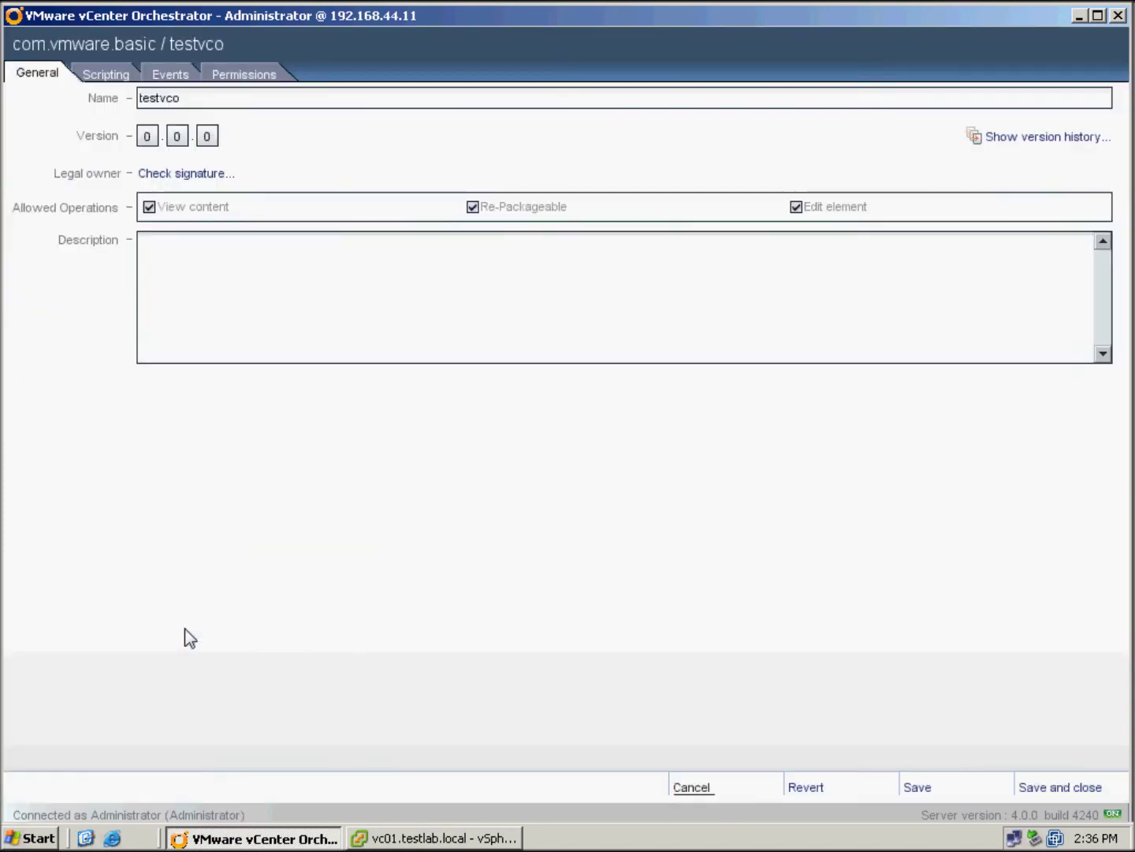
click(110, 75)
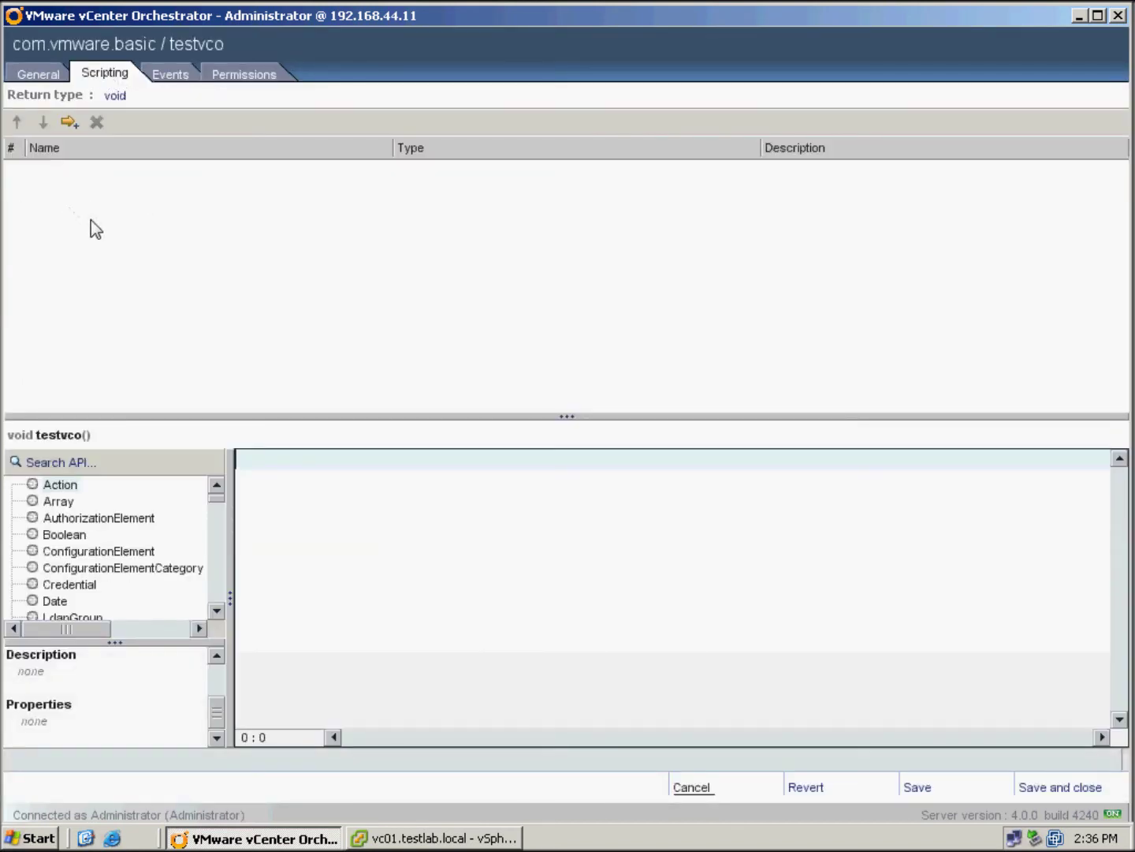
text(fghfgh)
key(Return)
key(BackSpace)
drag(316, 464, 204, 464)
key(BackSpace)
Add access rights on the testvco action for the Domain Users group with View, Execute and Inspect
click(255, 79)
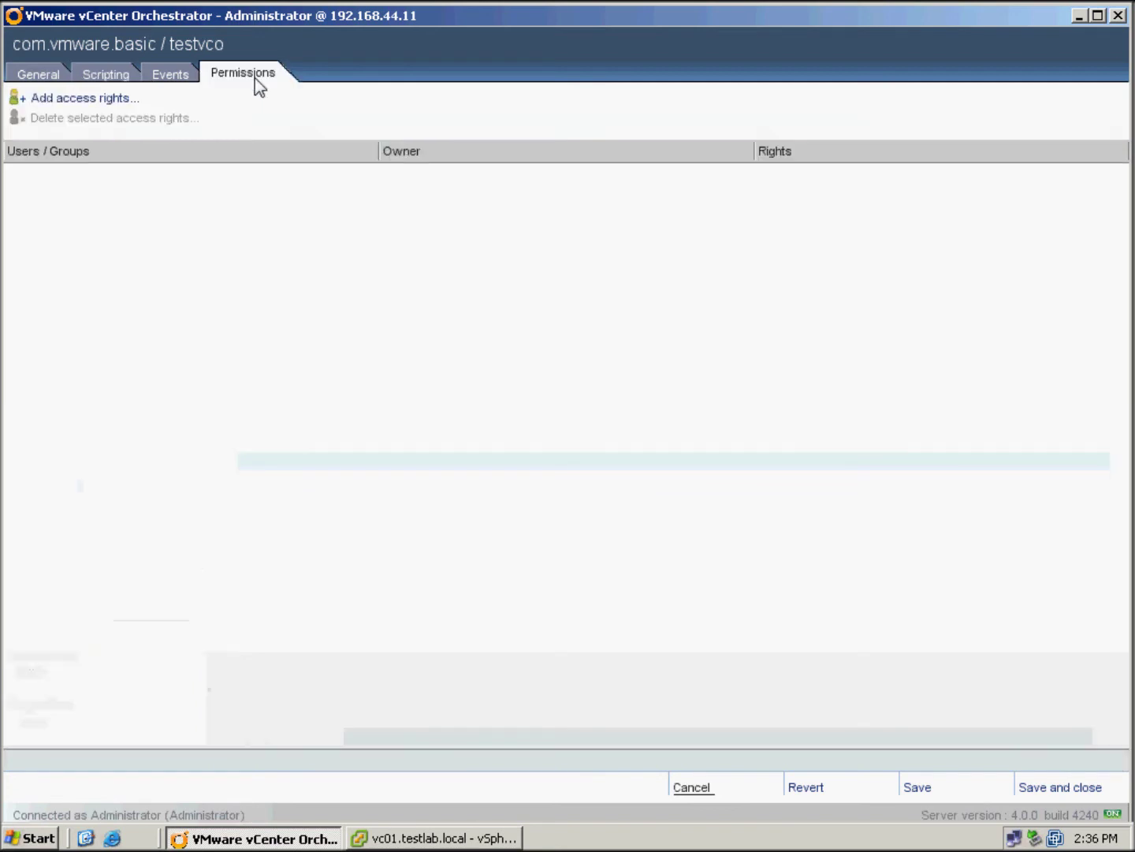
click(52, 97)
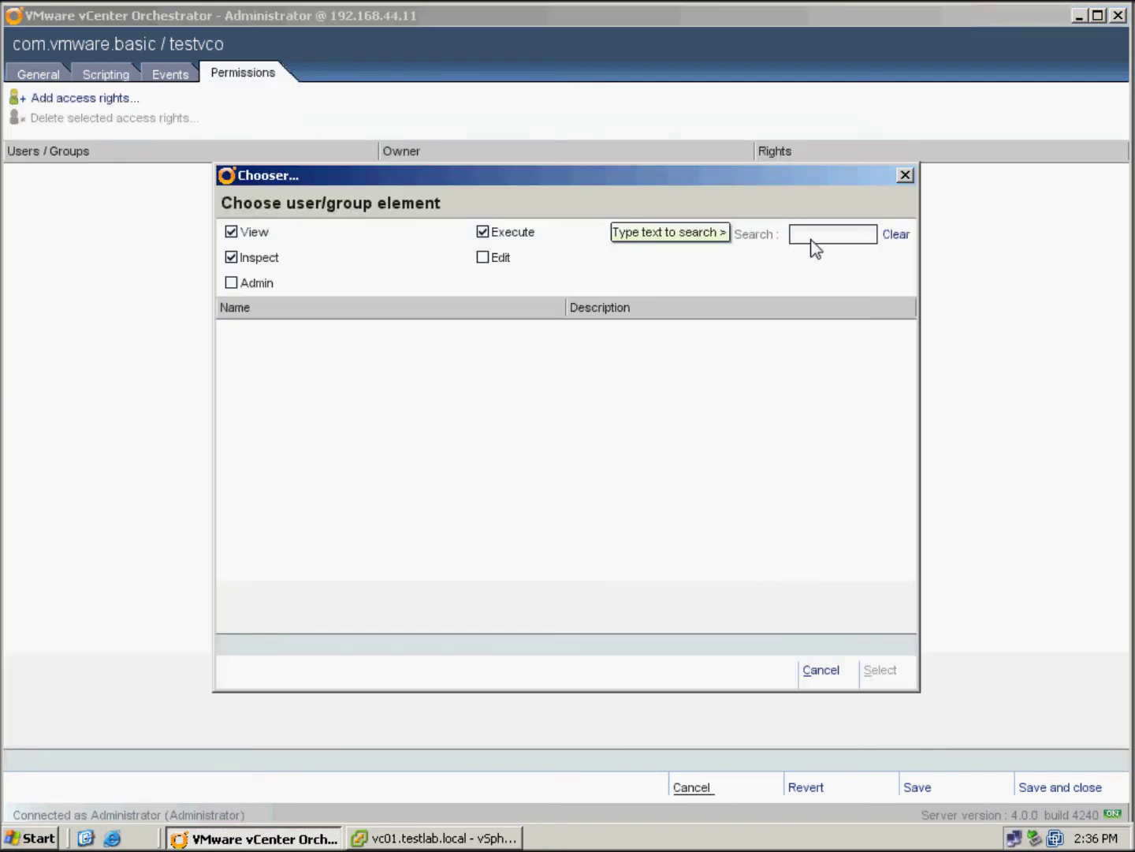
key(Return)
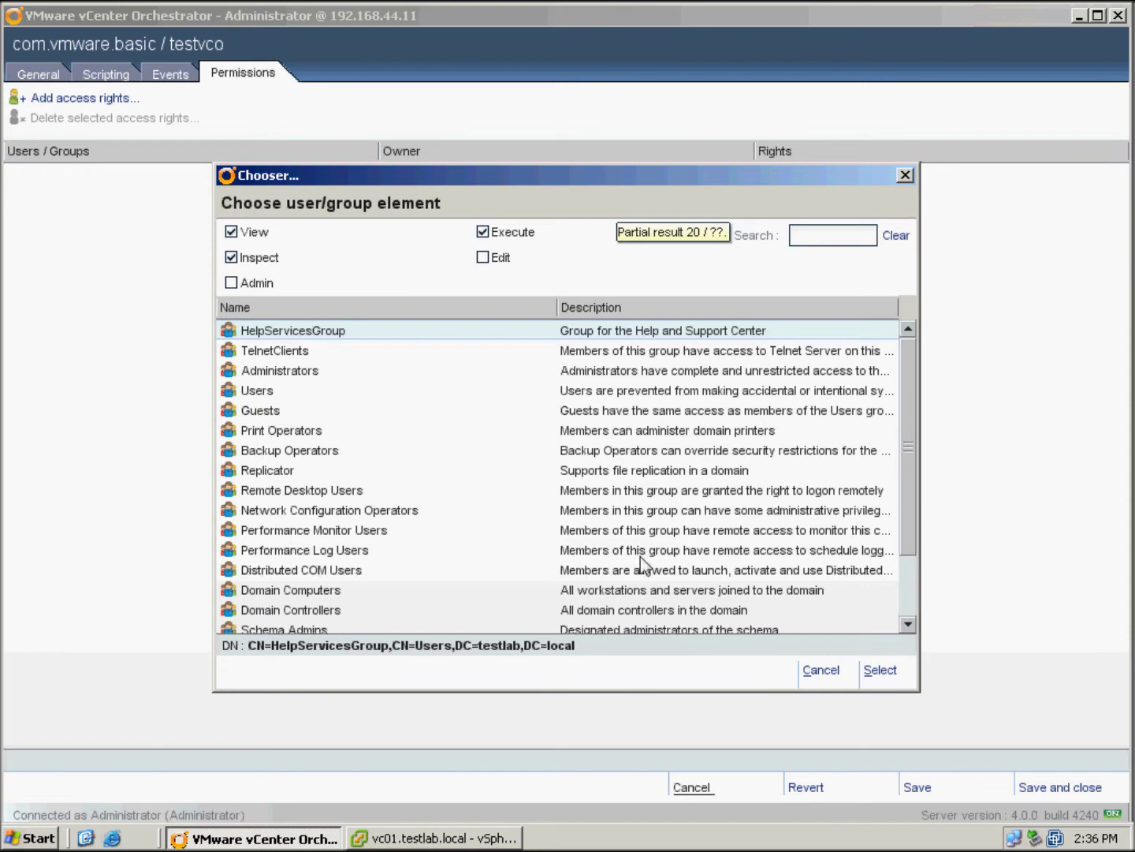
drag(911, 489, 906, 561)
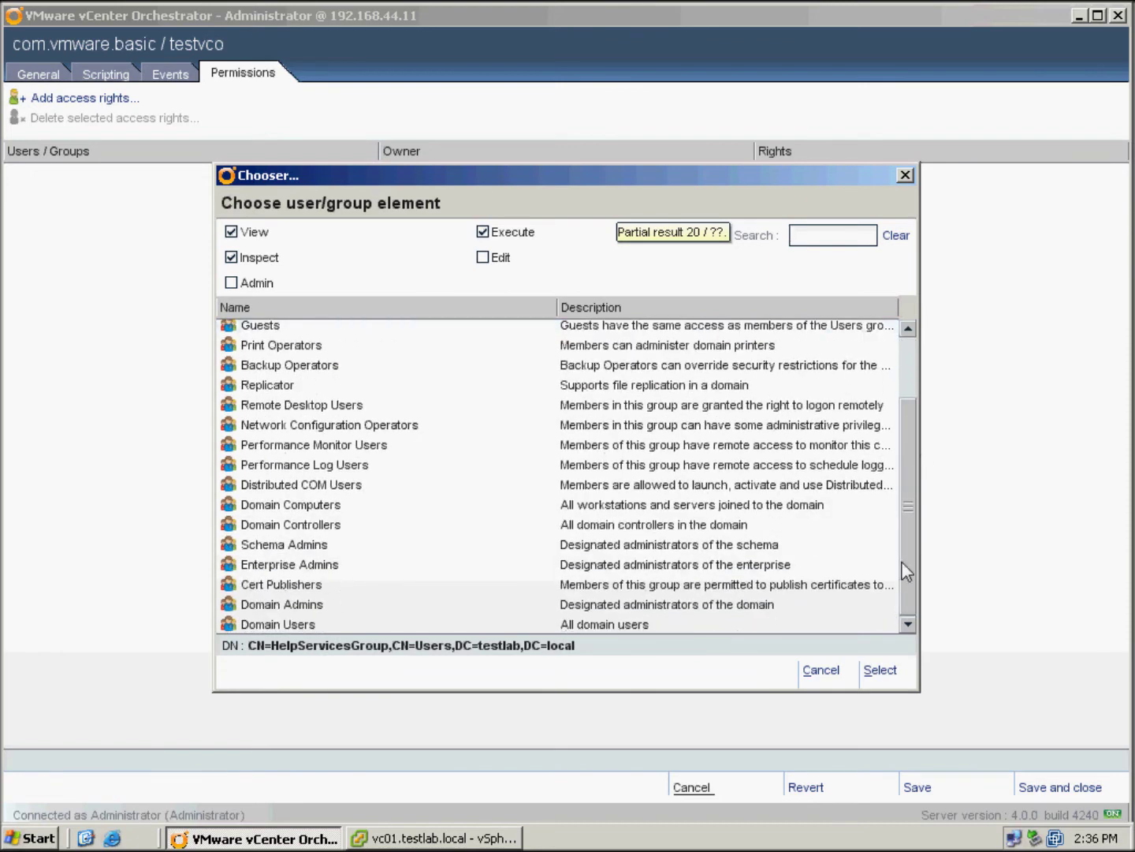
click(260, 626)
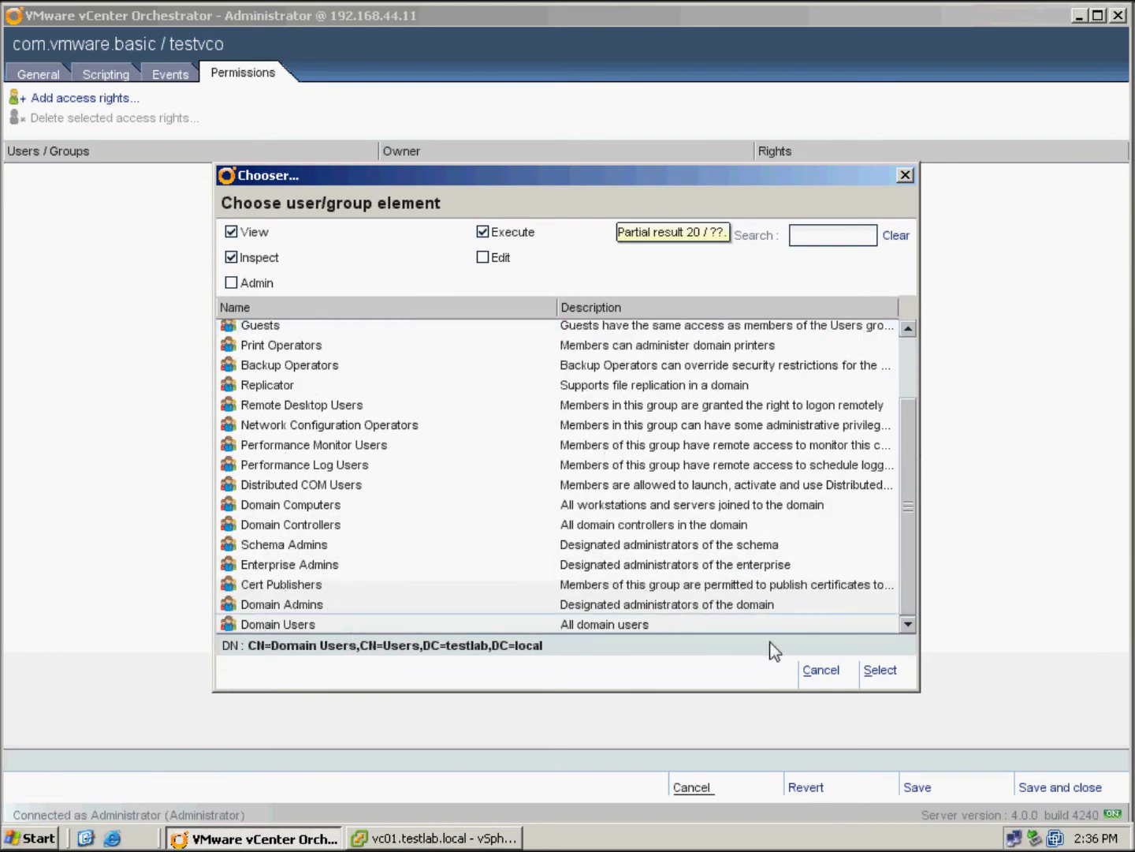
click(861, 670)
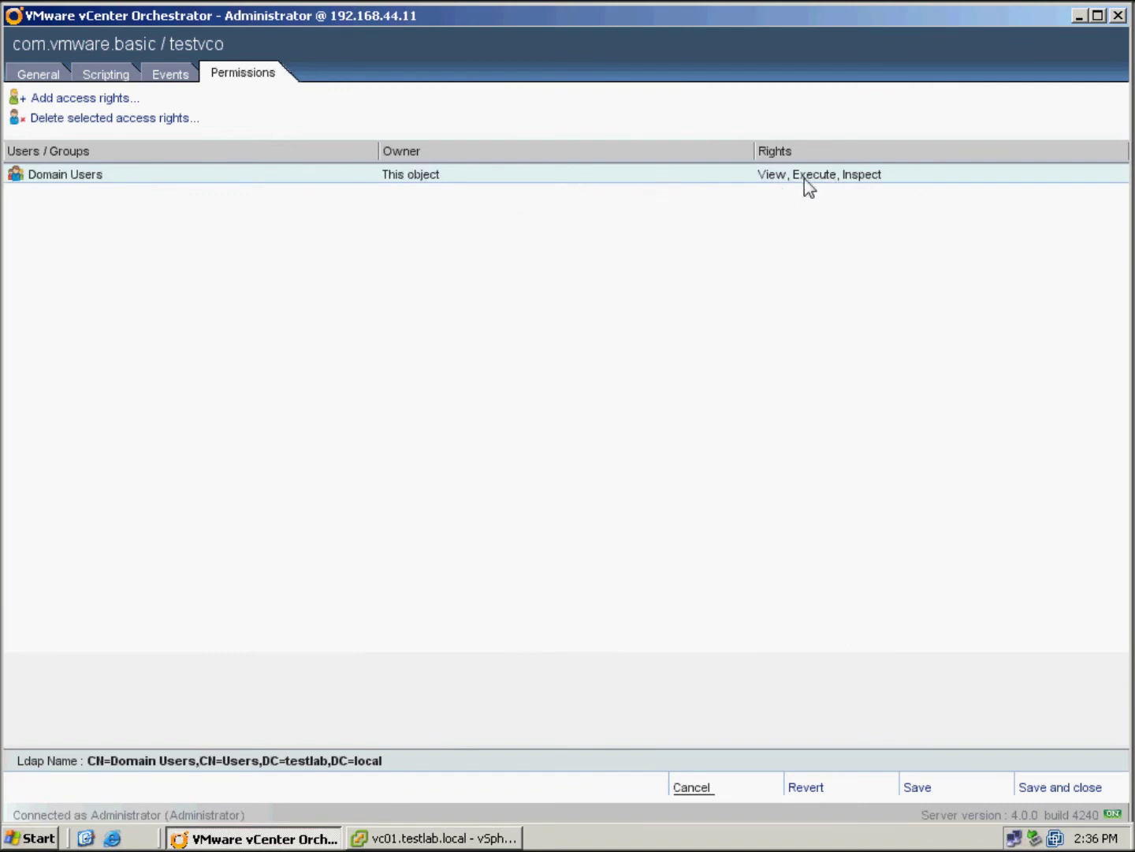
right_click(745, 174)
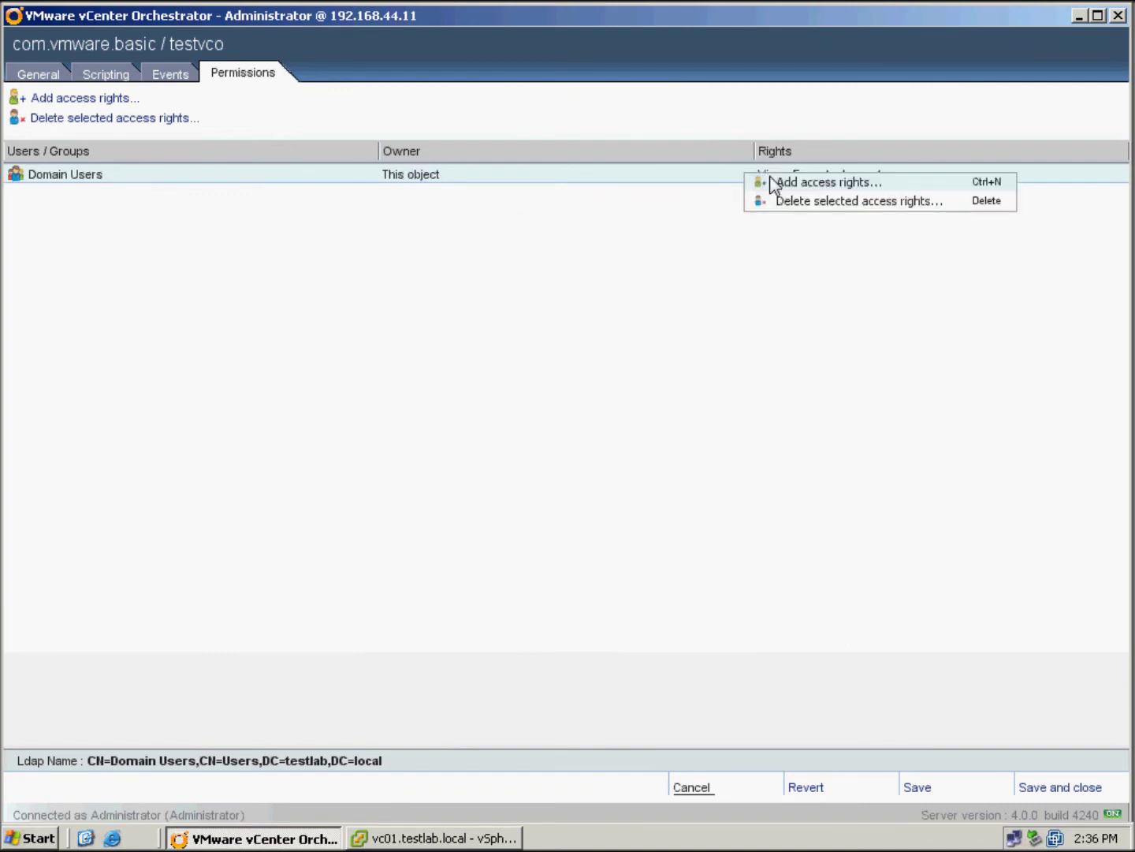
click(791, 181)
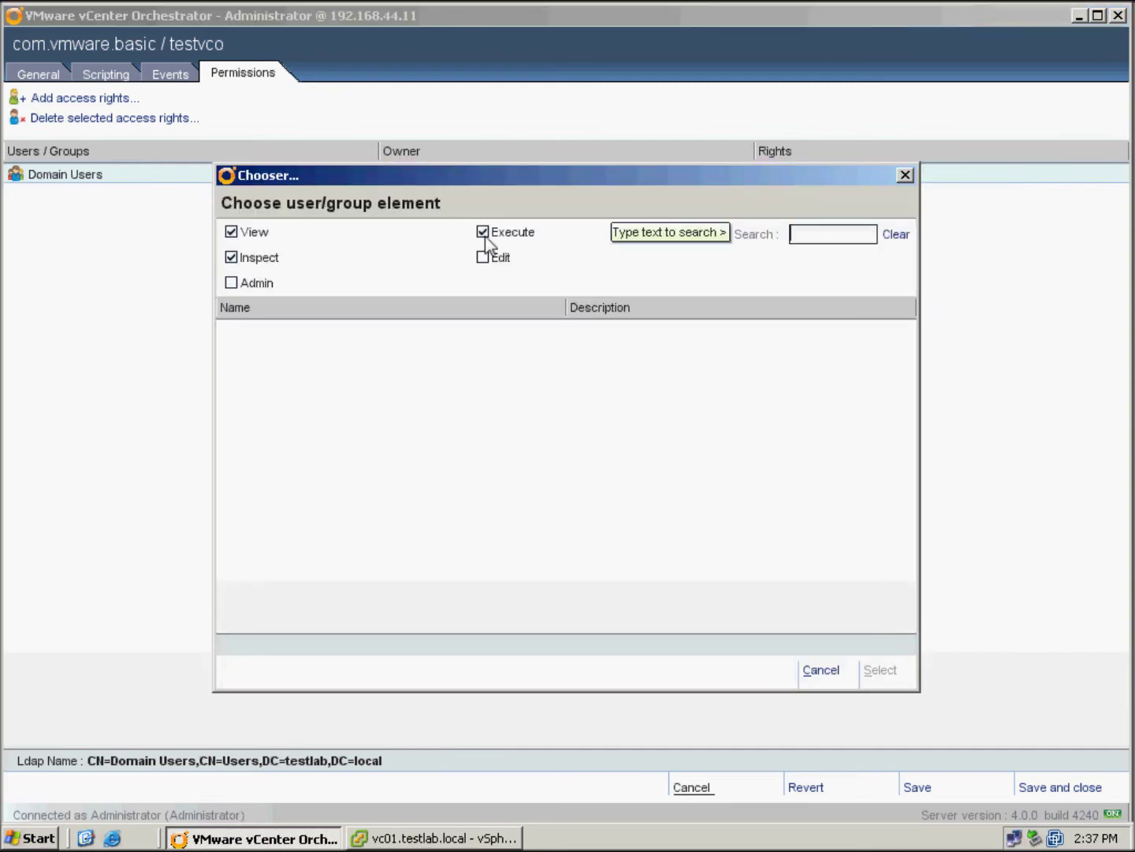
click(230, 257)
click(231, 232)
click(237, 235)
click(833, 670)
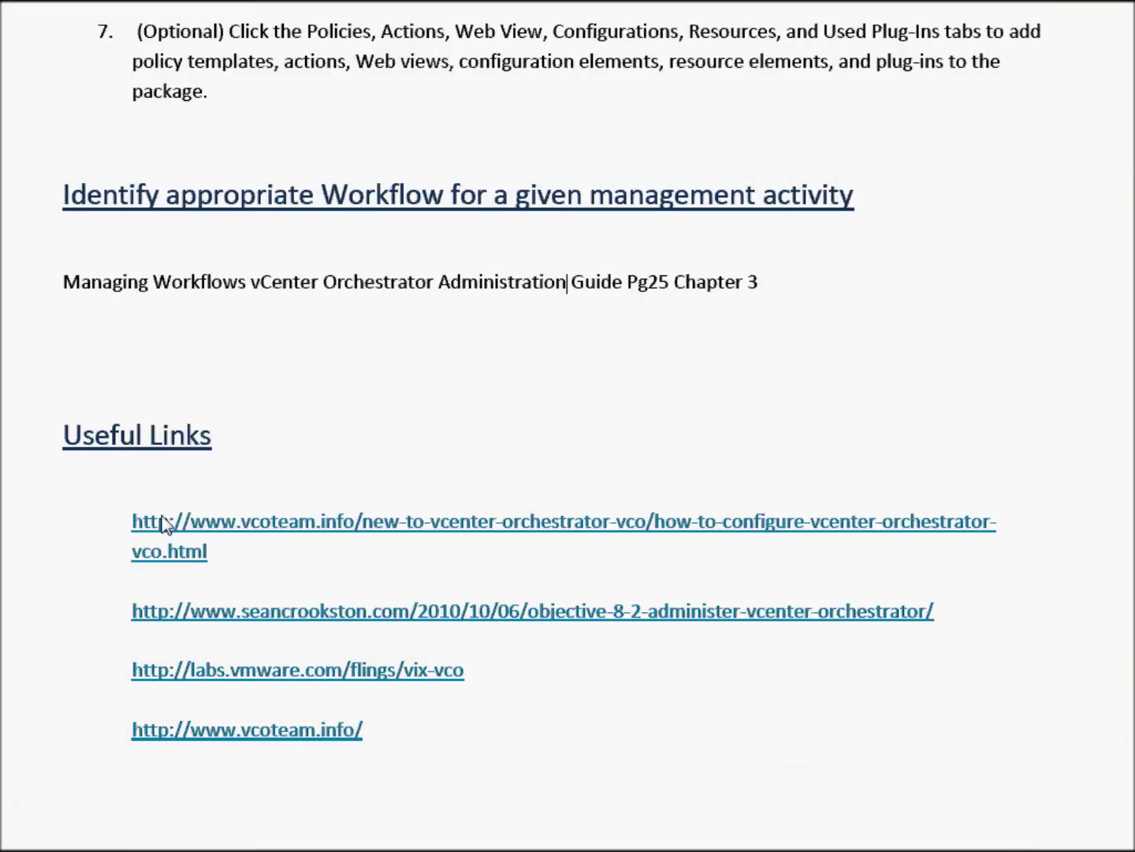
Review the Create a Package procedure under the Administer Packages heading in the study notes
scroll(344, 411, up, 10)
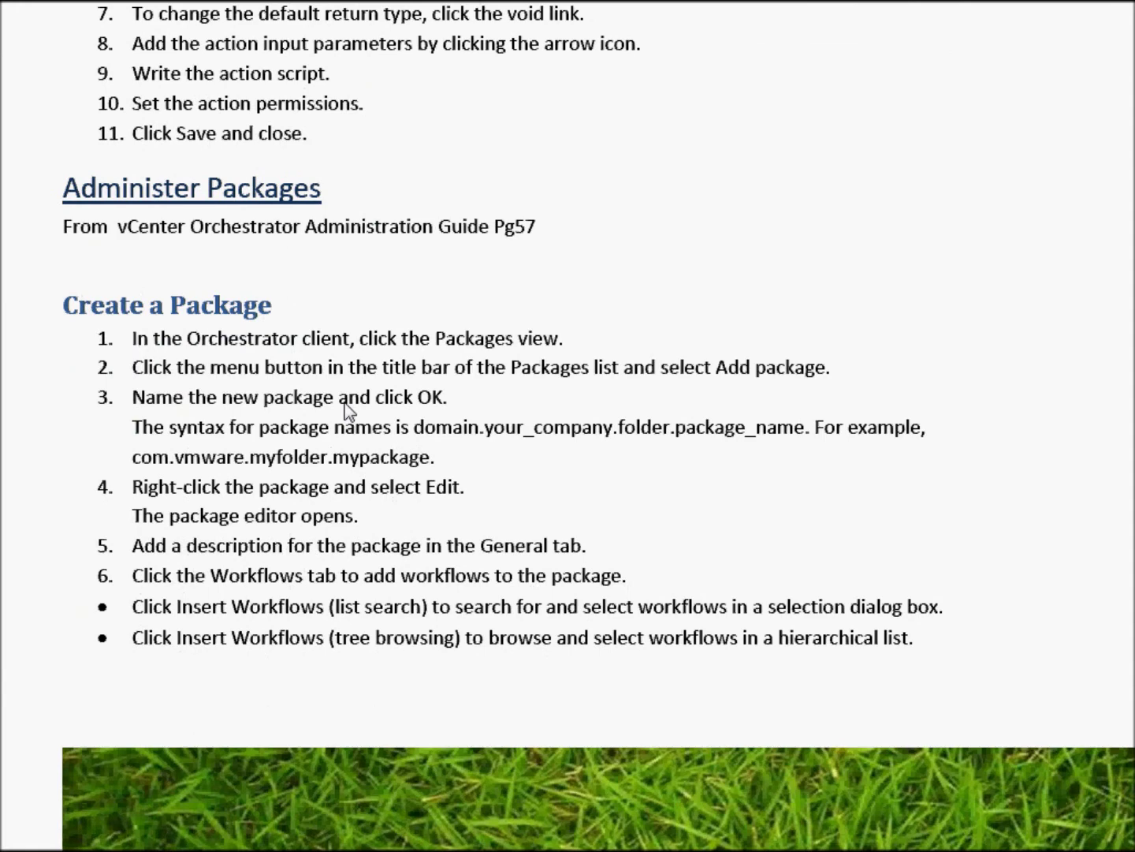
drag(66, 189, 316, 199)
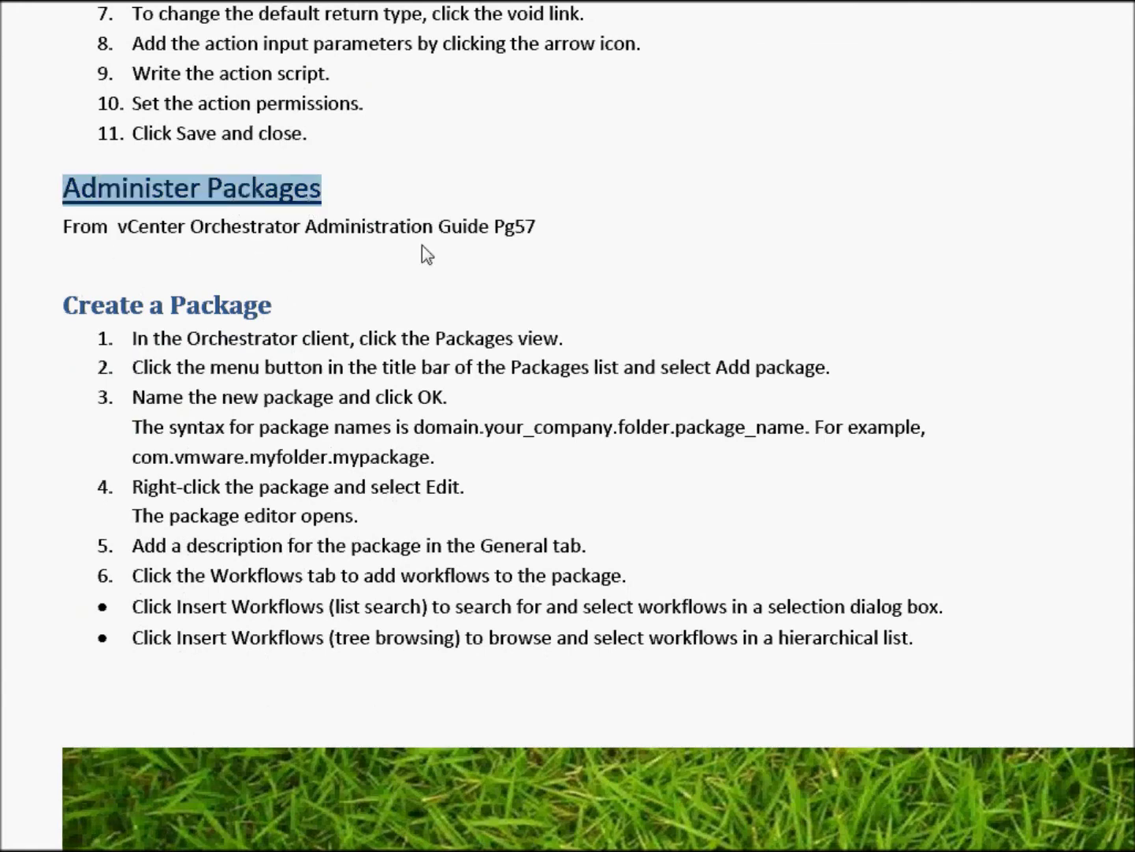
drag(437, 229, 553, 236)
drag(66, 307, 272, 308)
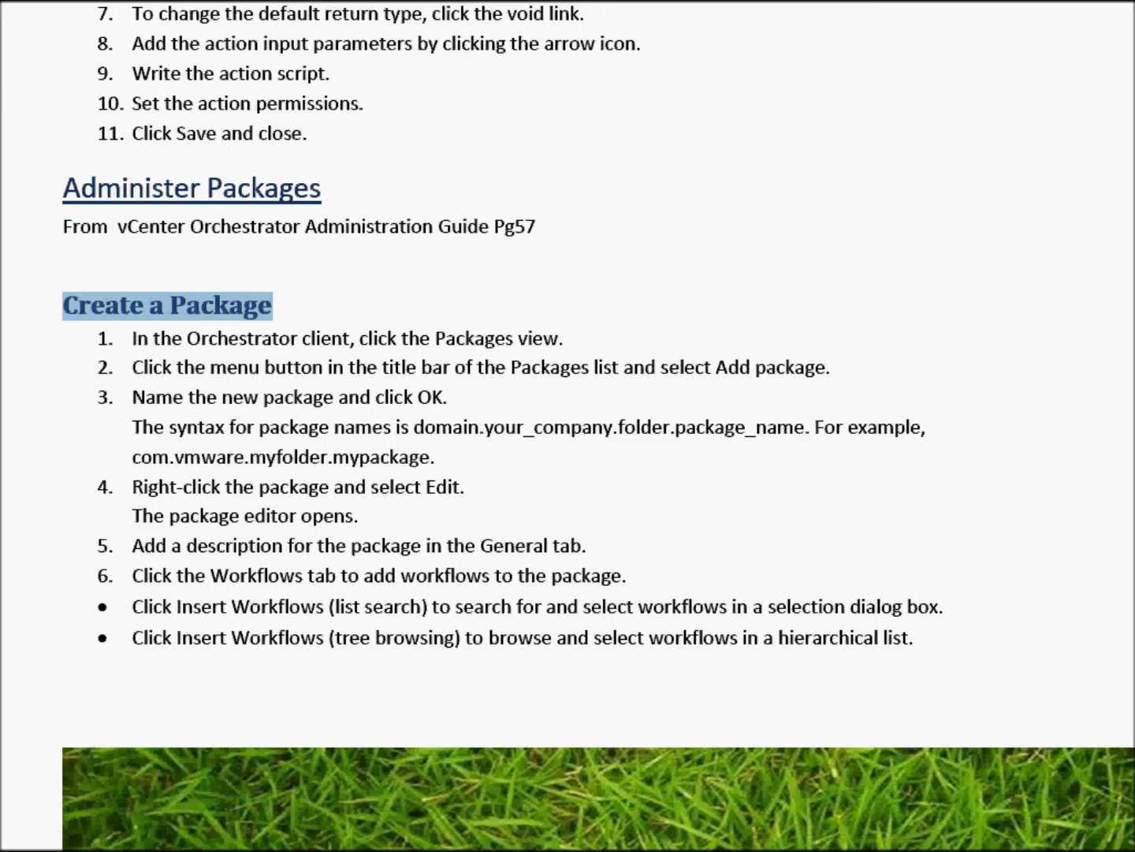
Switch back to vCenter Orchestrator and close the testvco action editor without saving its changes
mouse_move(79, 849)
click(170, 820)
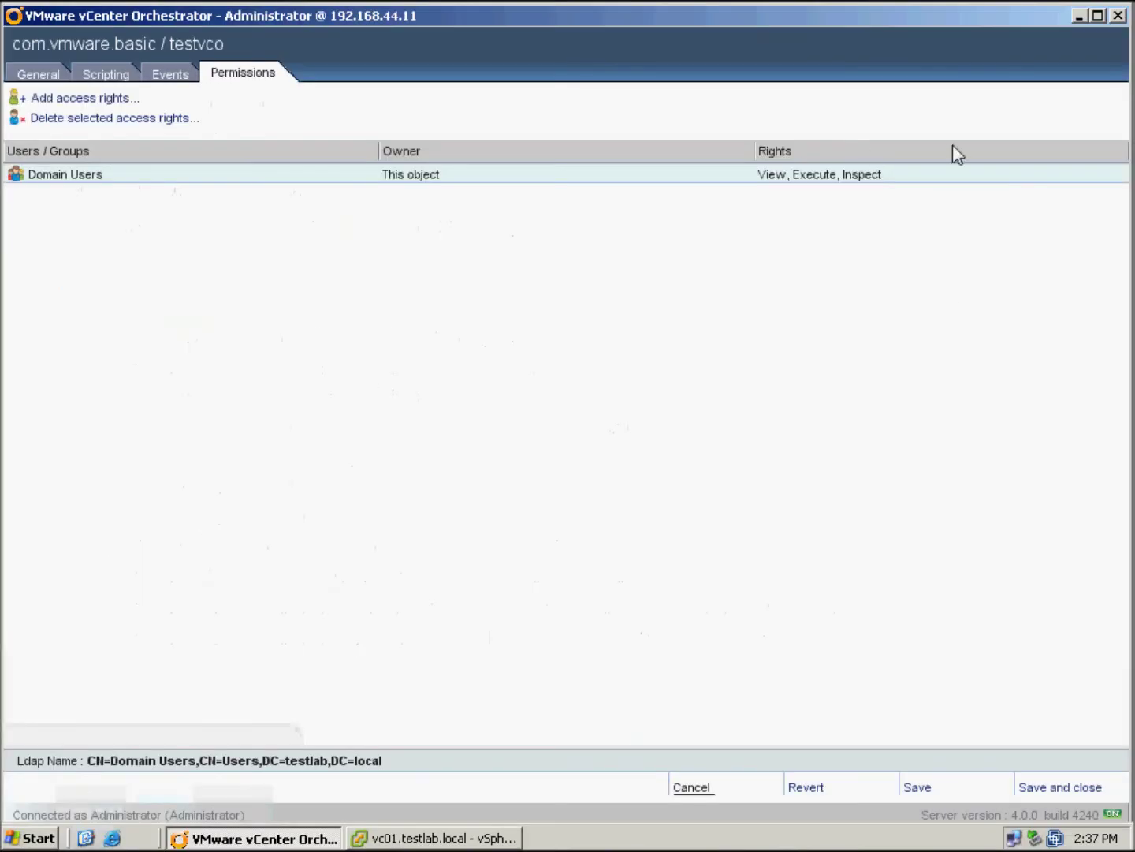
click(706, 788)
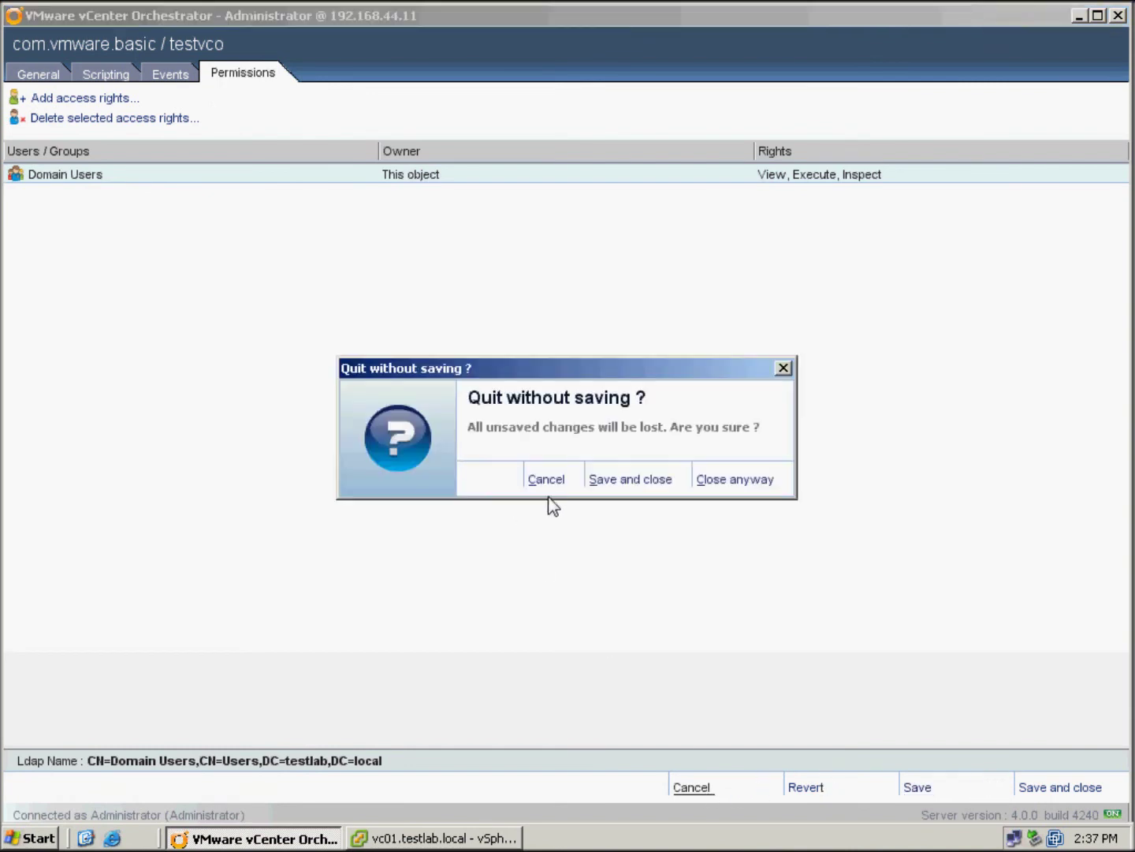
click(727, 479)
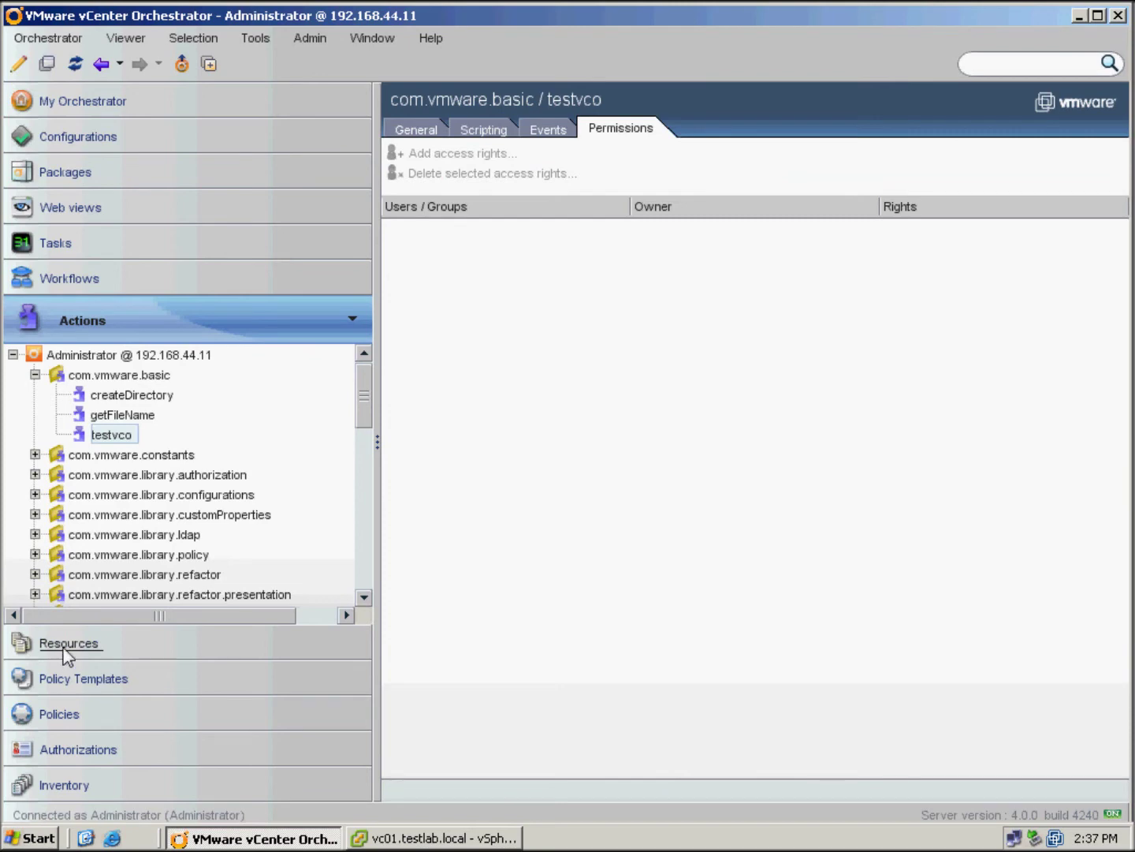
Add a new package named testlab.local.mypackage in the Packages view
click(73, 174)
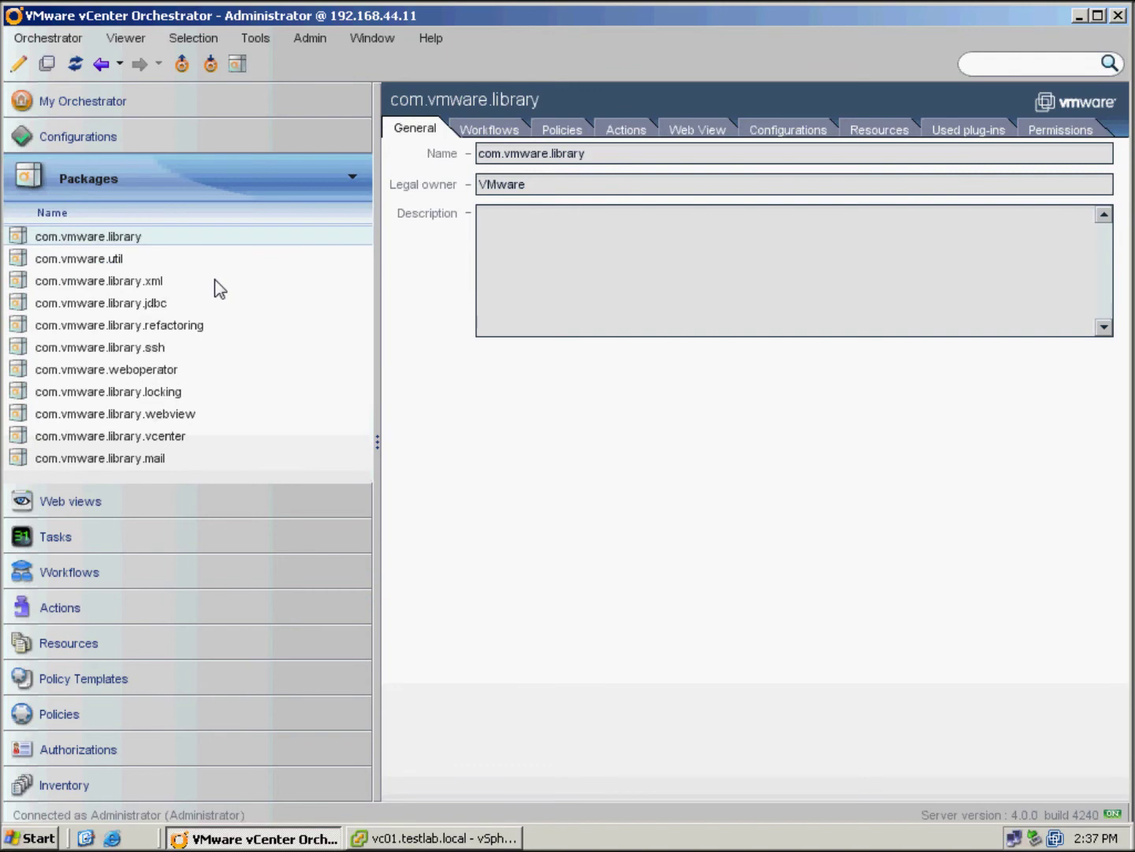
click(351, 177)
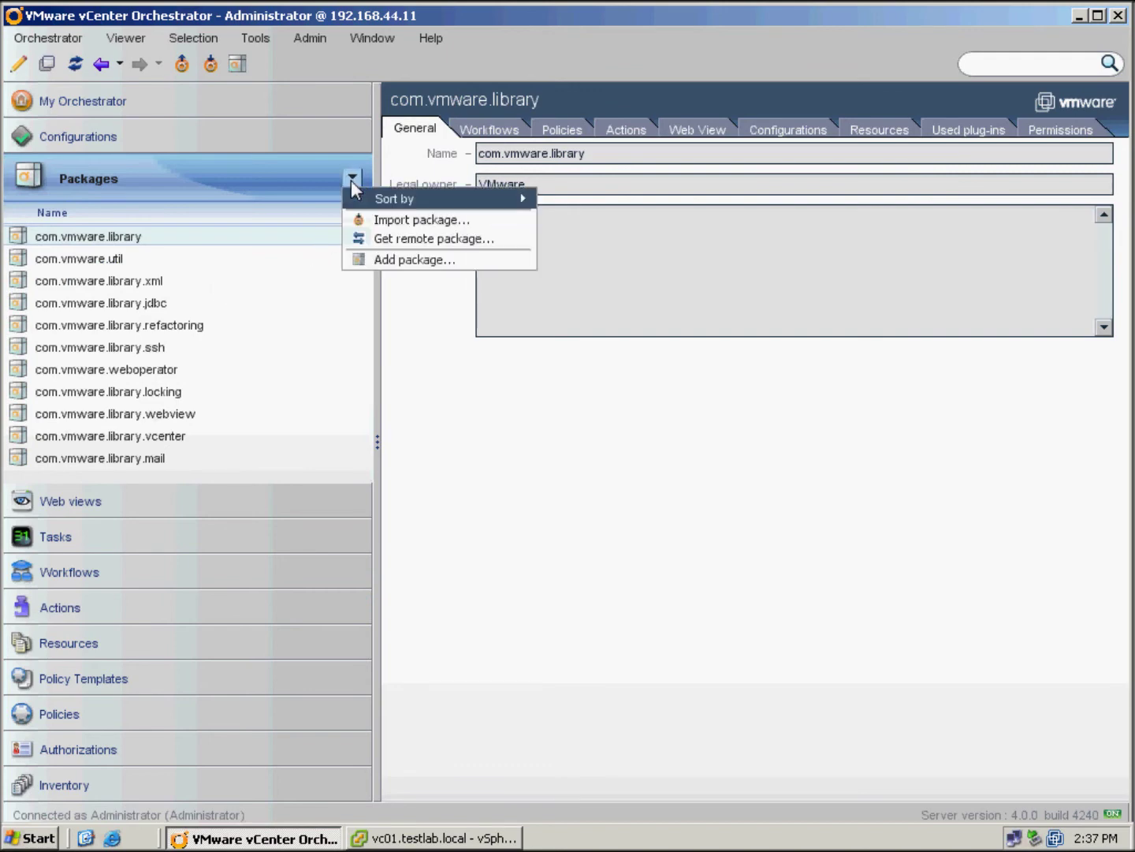
click(414, 260)
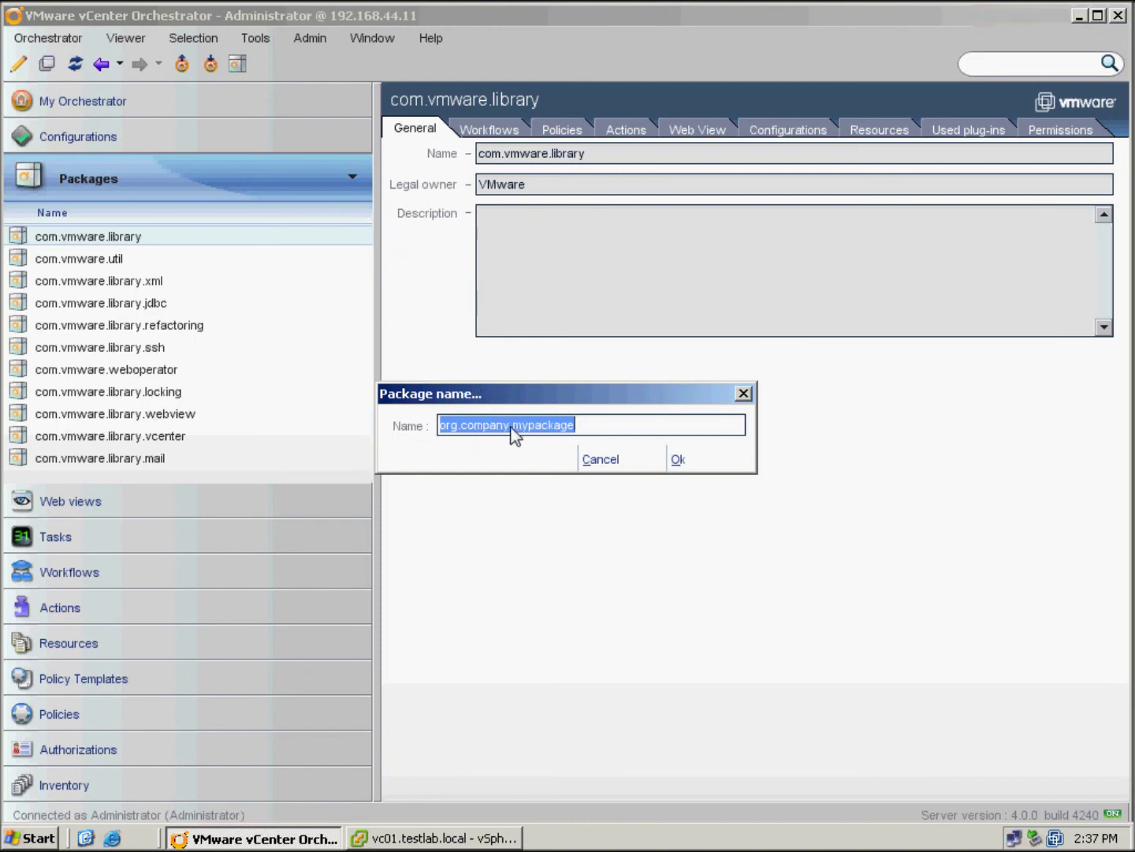
drag(509, 427, 297, 420)
text(testlab.local)
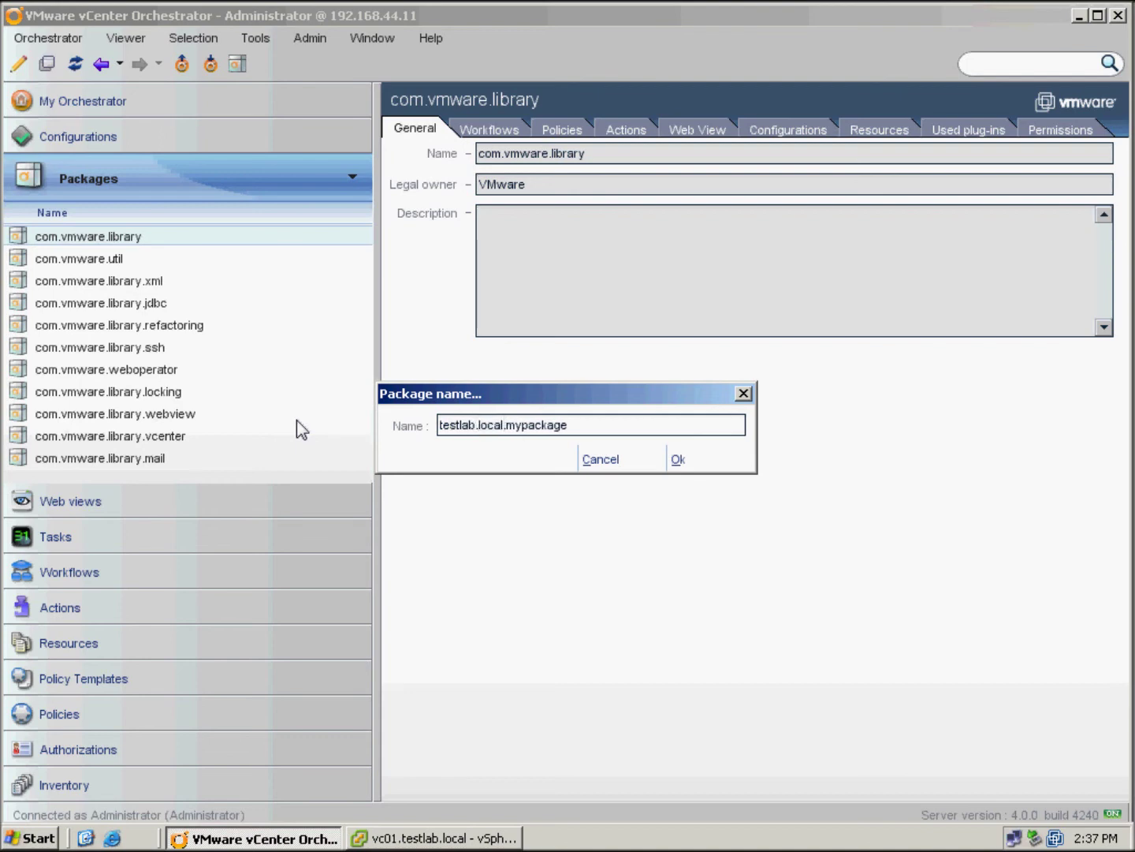
click(678, 459)
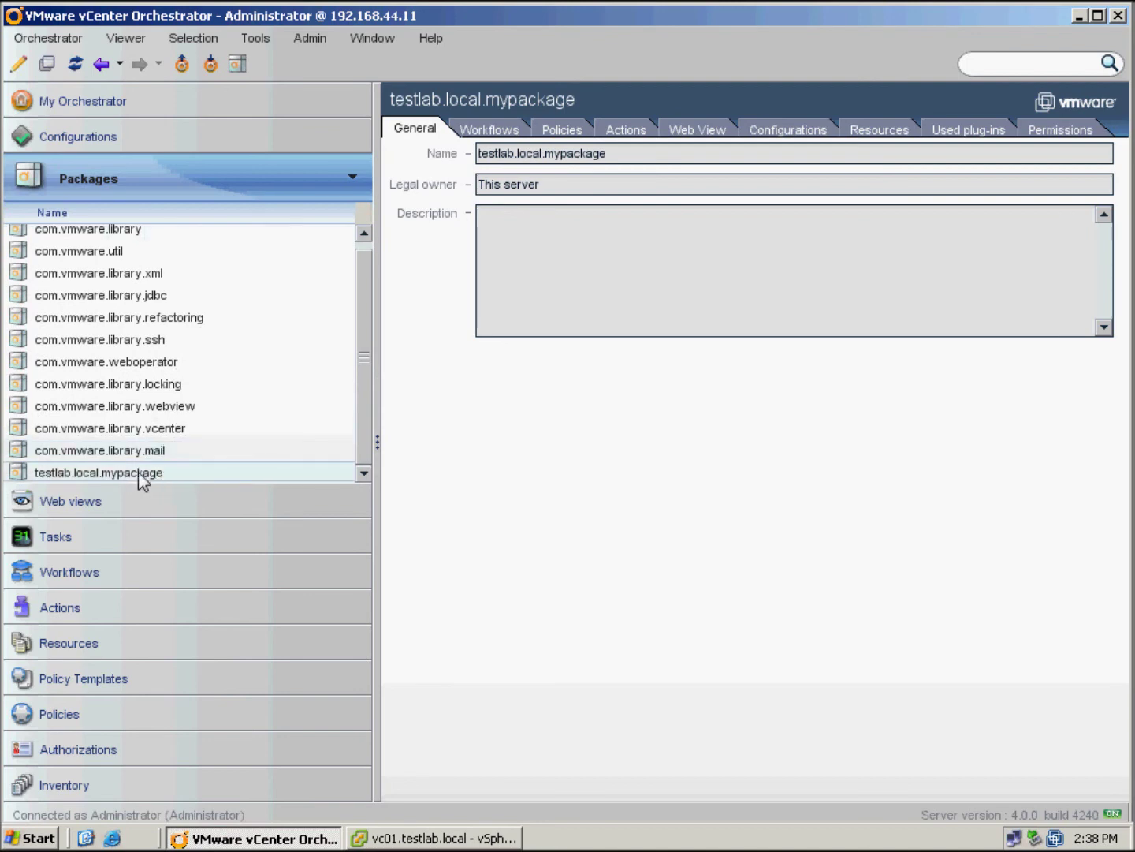
Open testlab.local.mypackage for editing and insert the Modify Document workflow through the list search
right_click(180, 473)
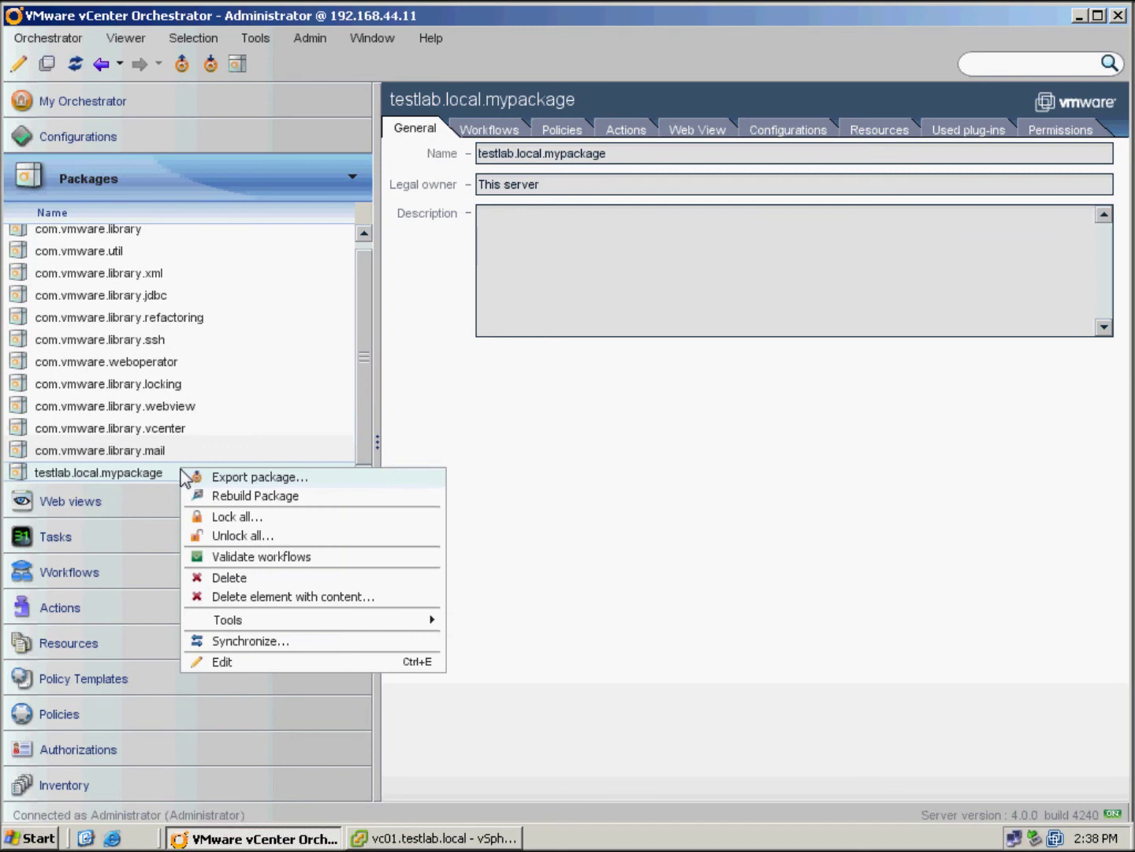
click(243, 668)
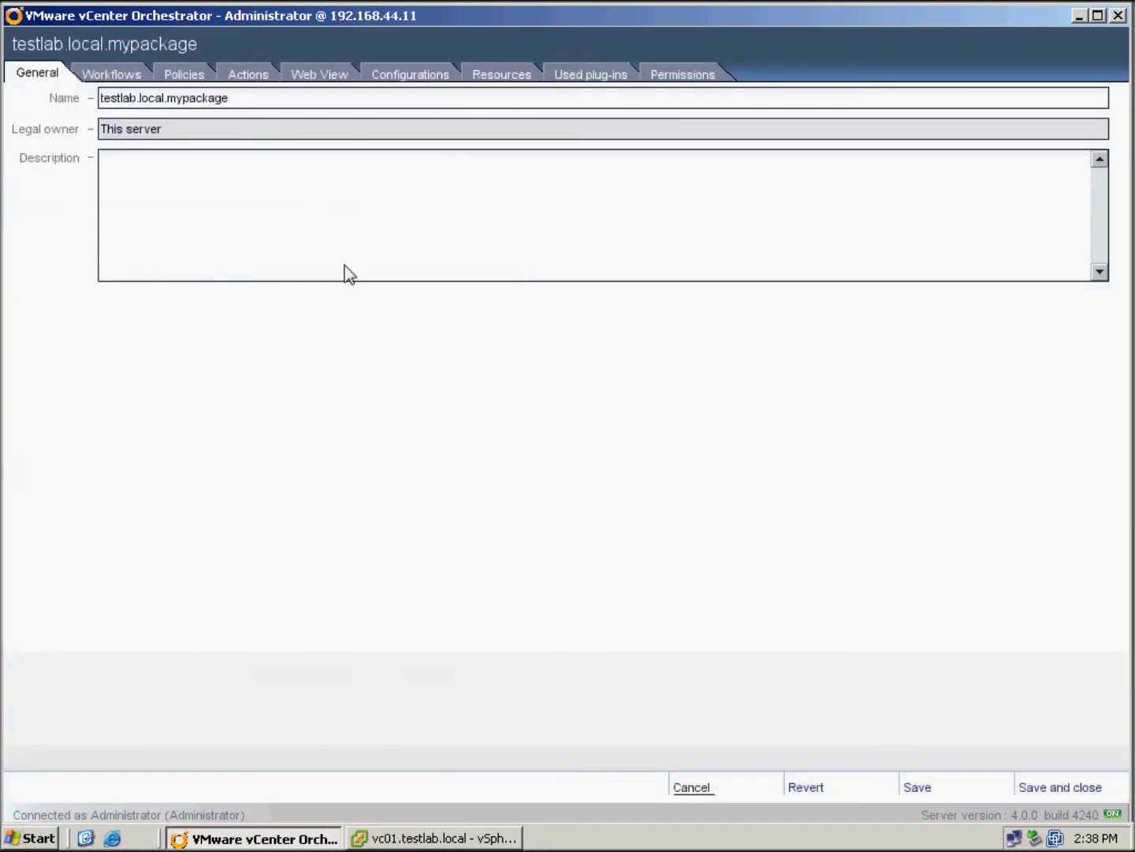
click(118, 75)
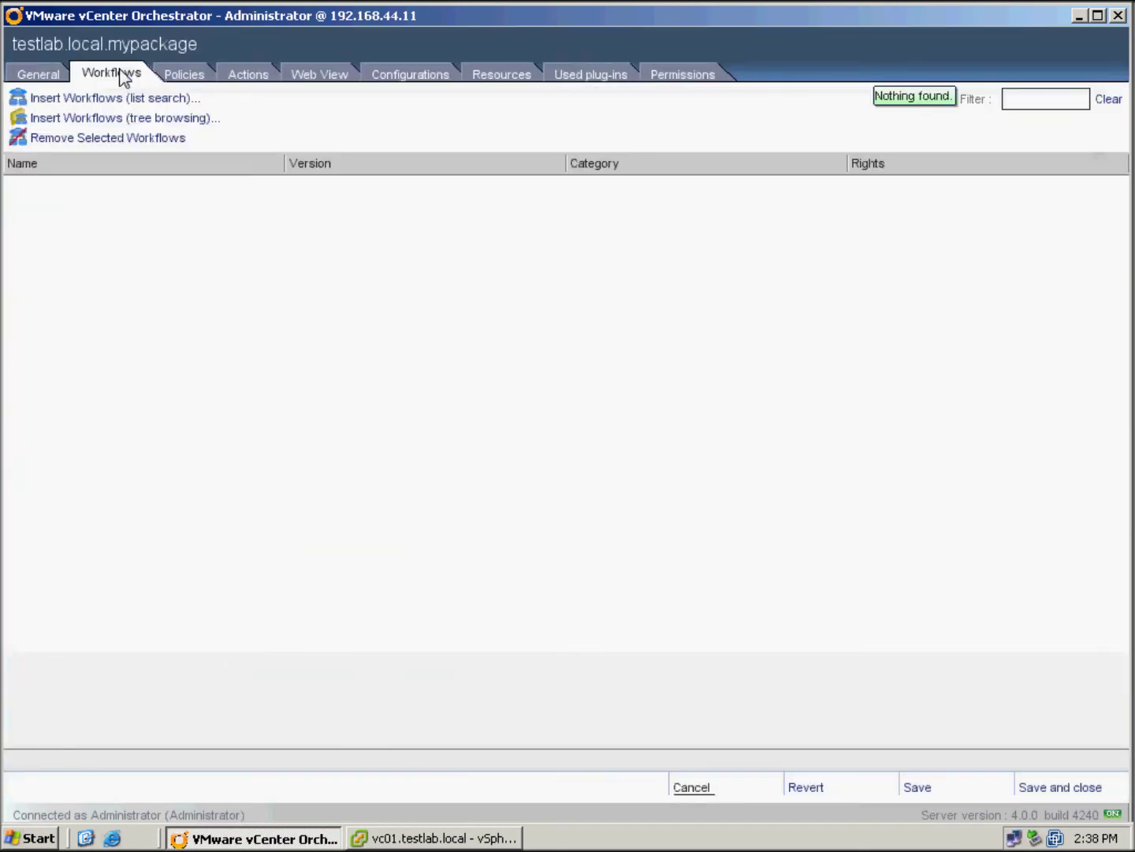
click(109, 98)
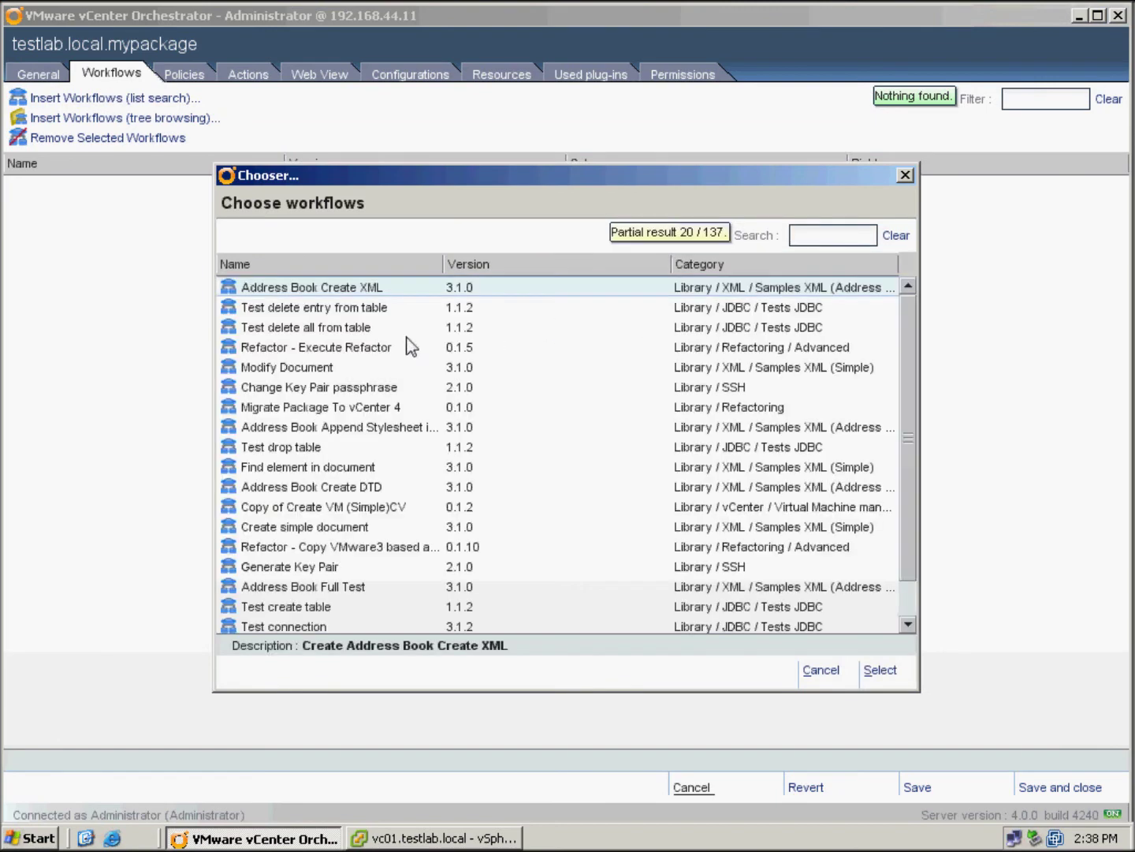
click(288, 367)
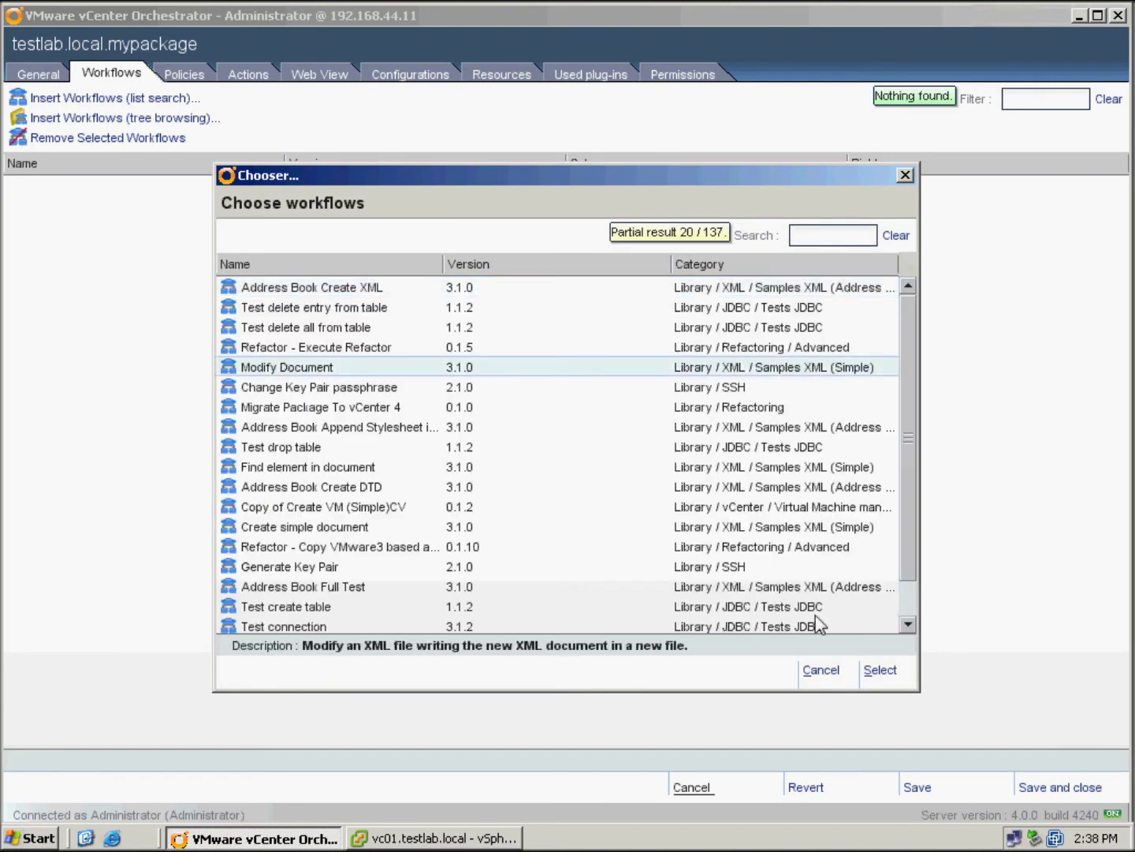
click(880, 670)
Insert the resetVM action into testlab.local.mypackage through the list search
click(181, 75)
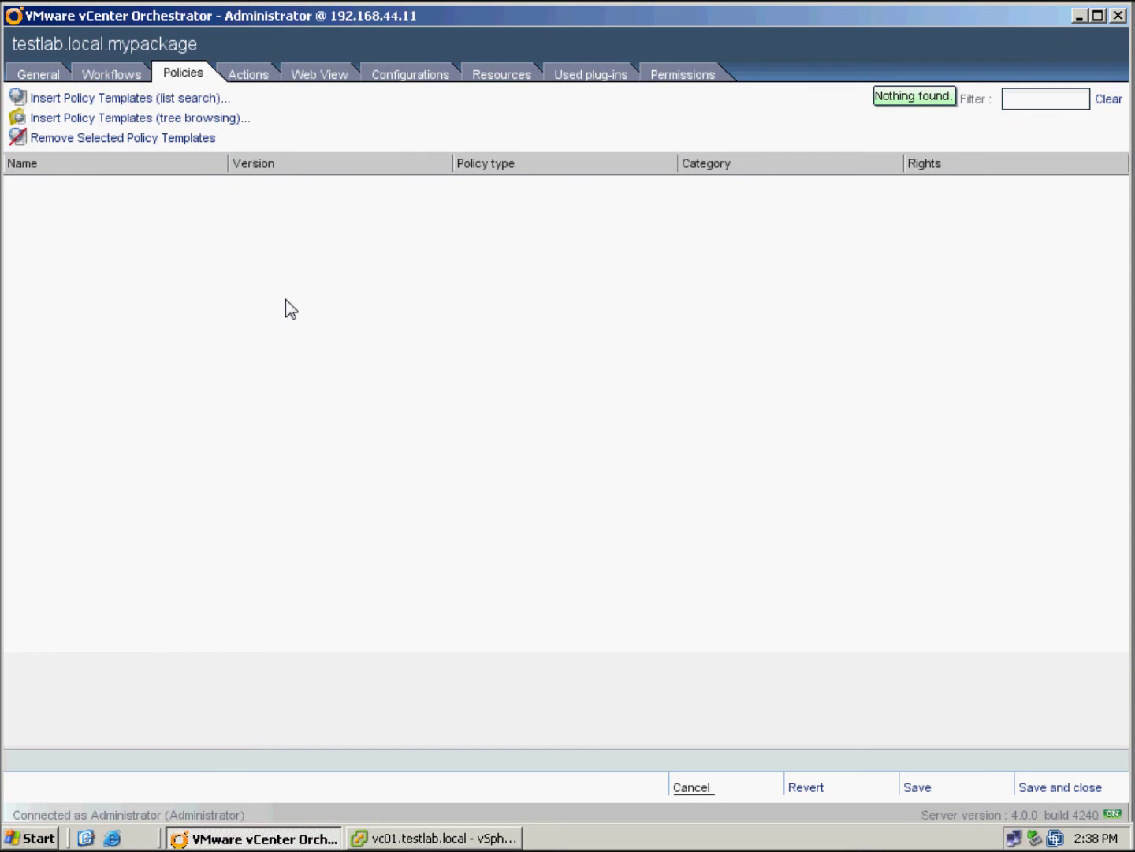
click(249, 76)
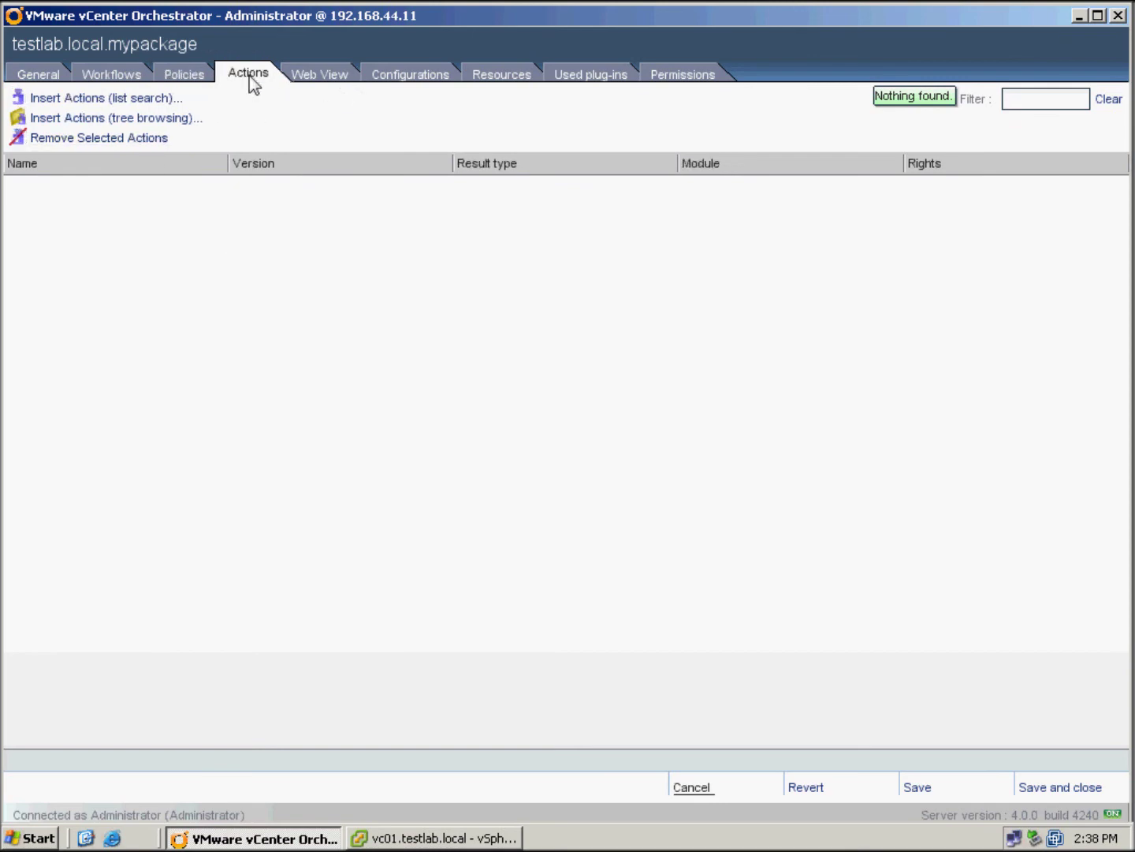
click(138, 95)
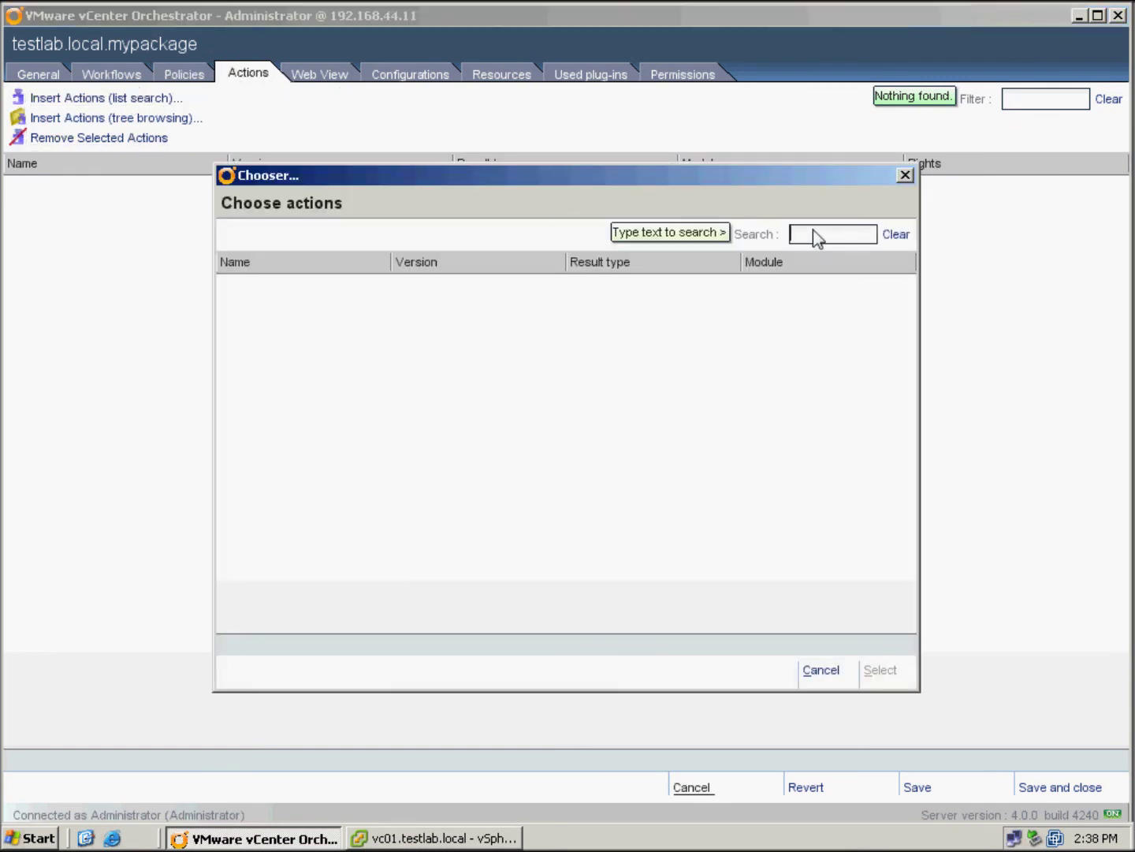
key(Return)
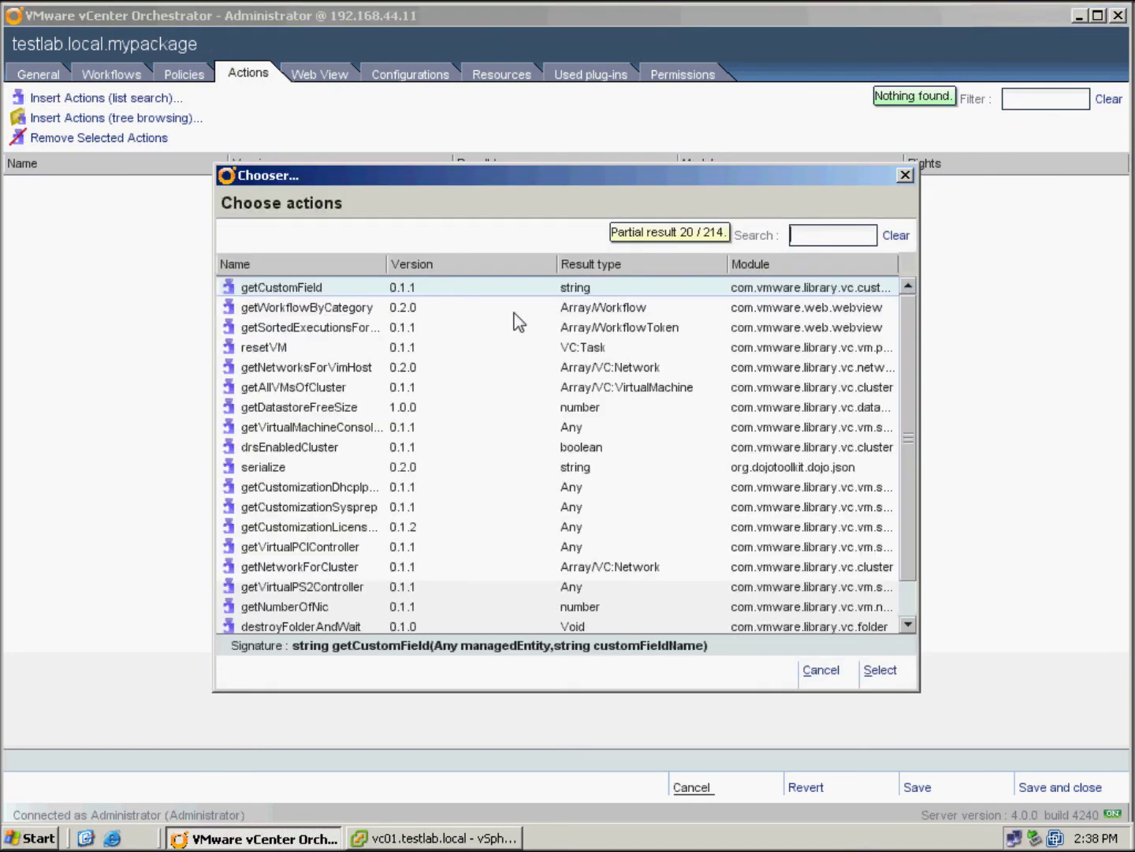
click(272, 352)
click(880, 671)
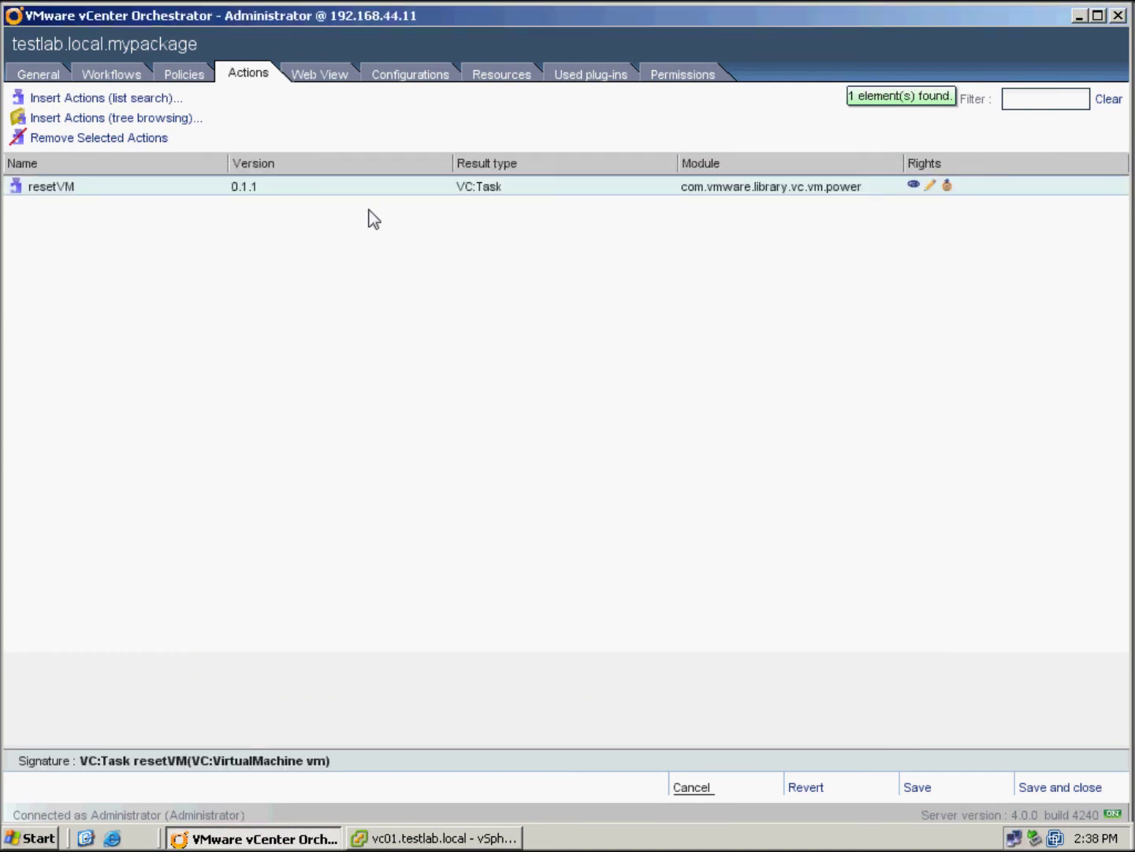
Add package access rights for the Users group with View, Execute and Inspect, and close the package editor without saving
click(338, 71)
click(394, 75)
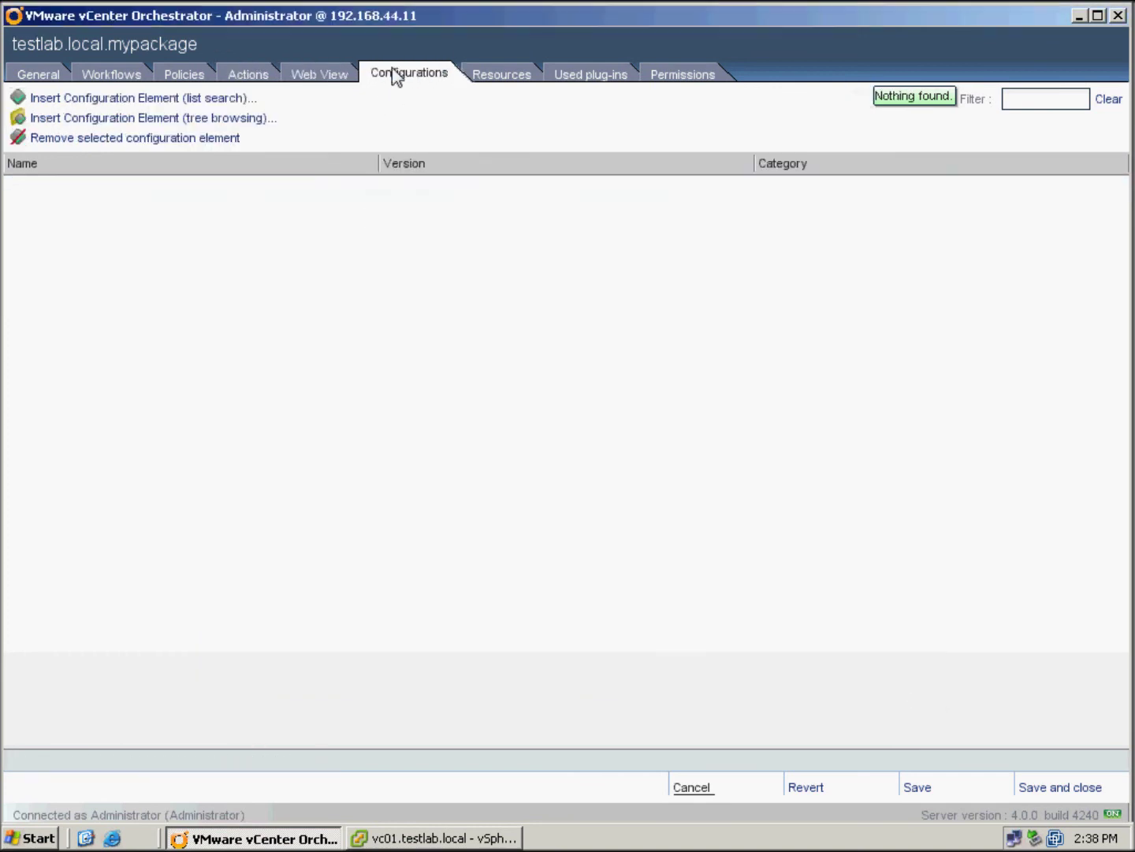
click(502, 78)
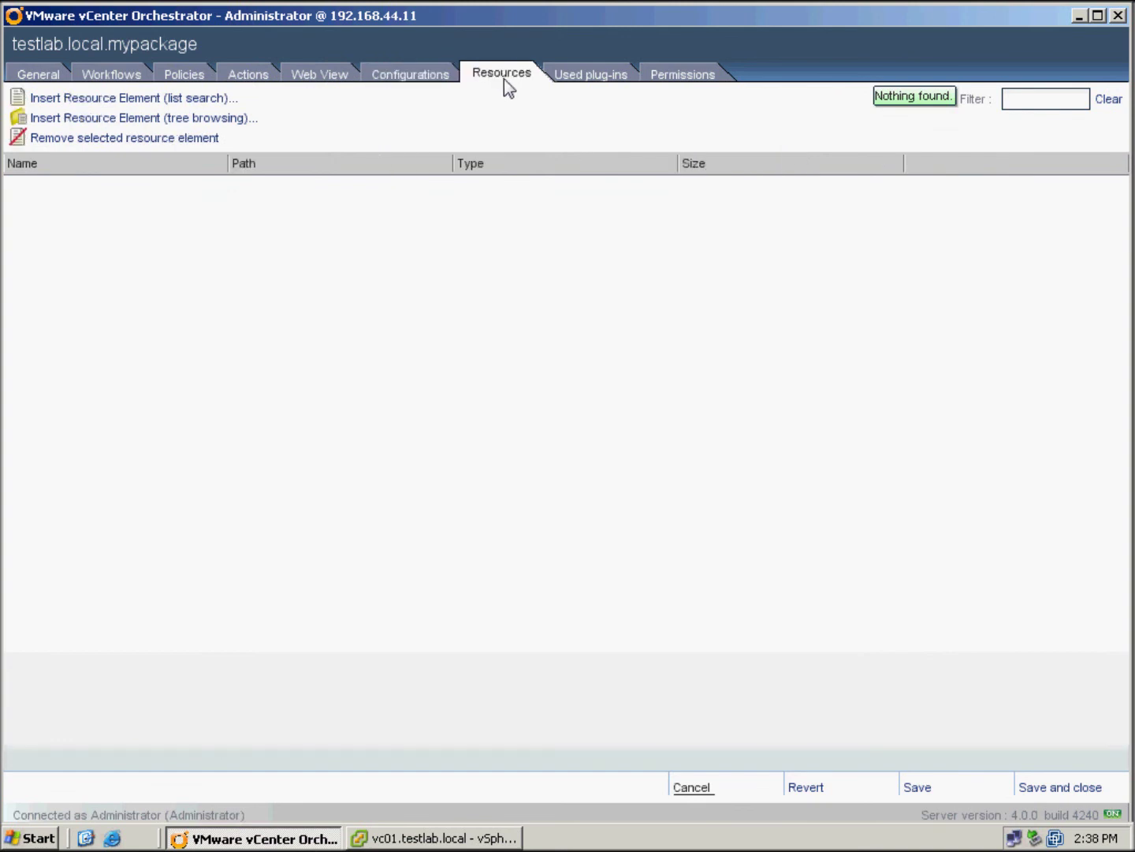
click(671, 75)
click(119, 98)
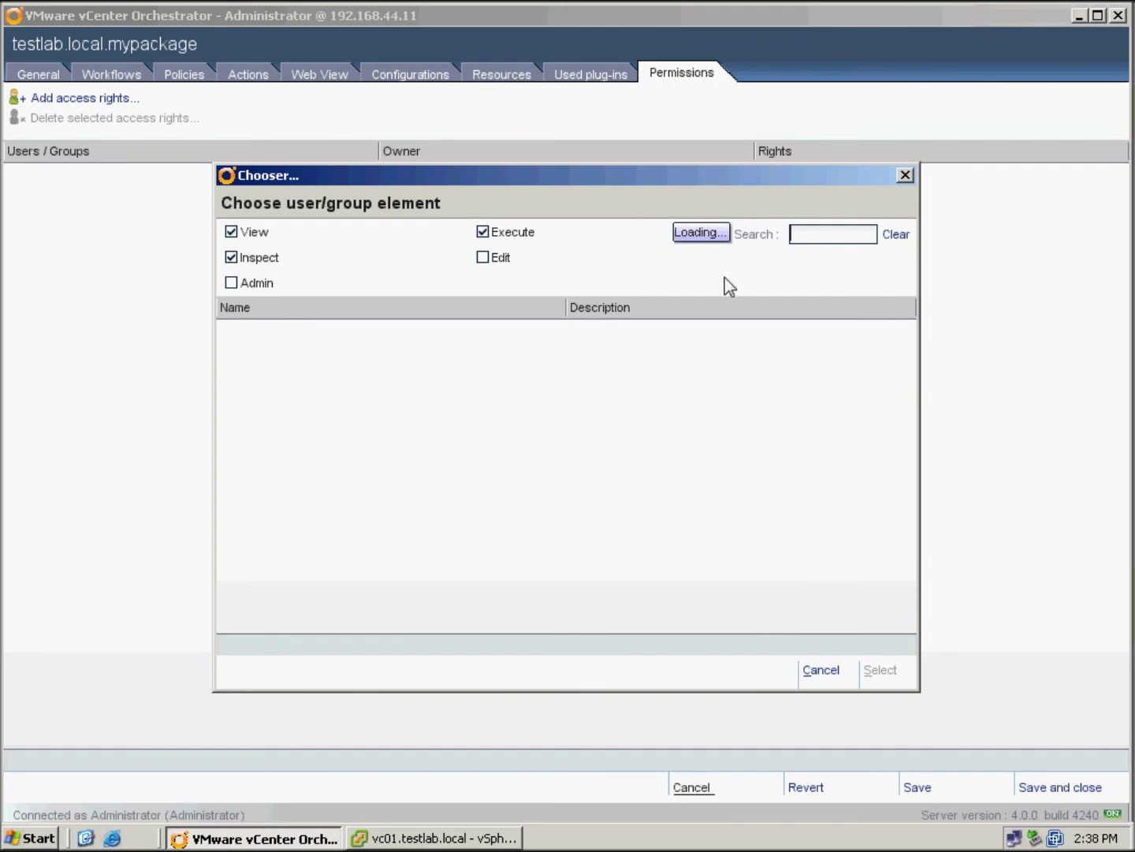
click(249, 391)
click(881, 671)
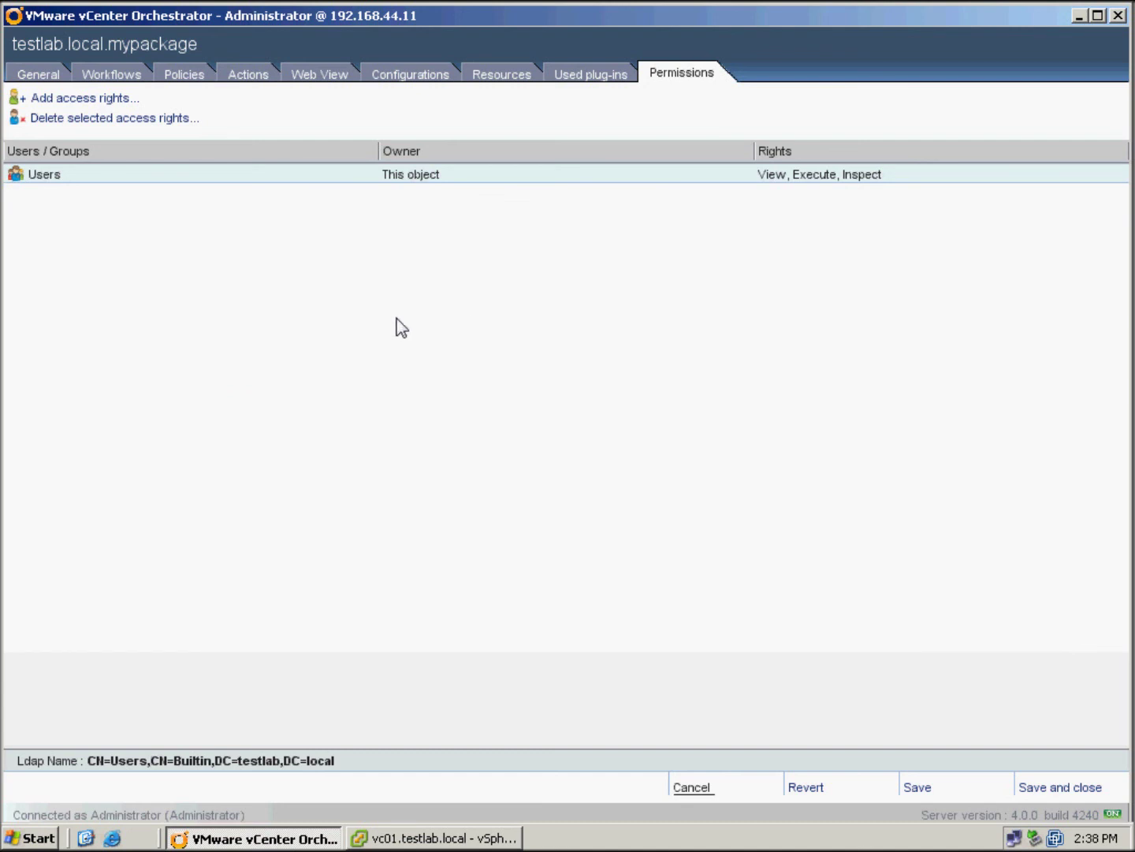
click(698, 791)
click(733, 492)
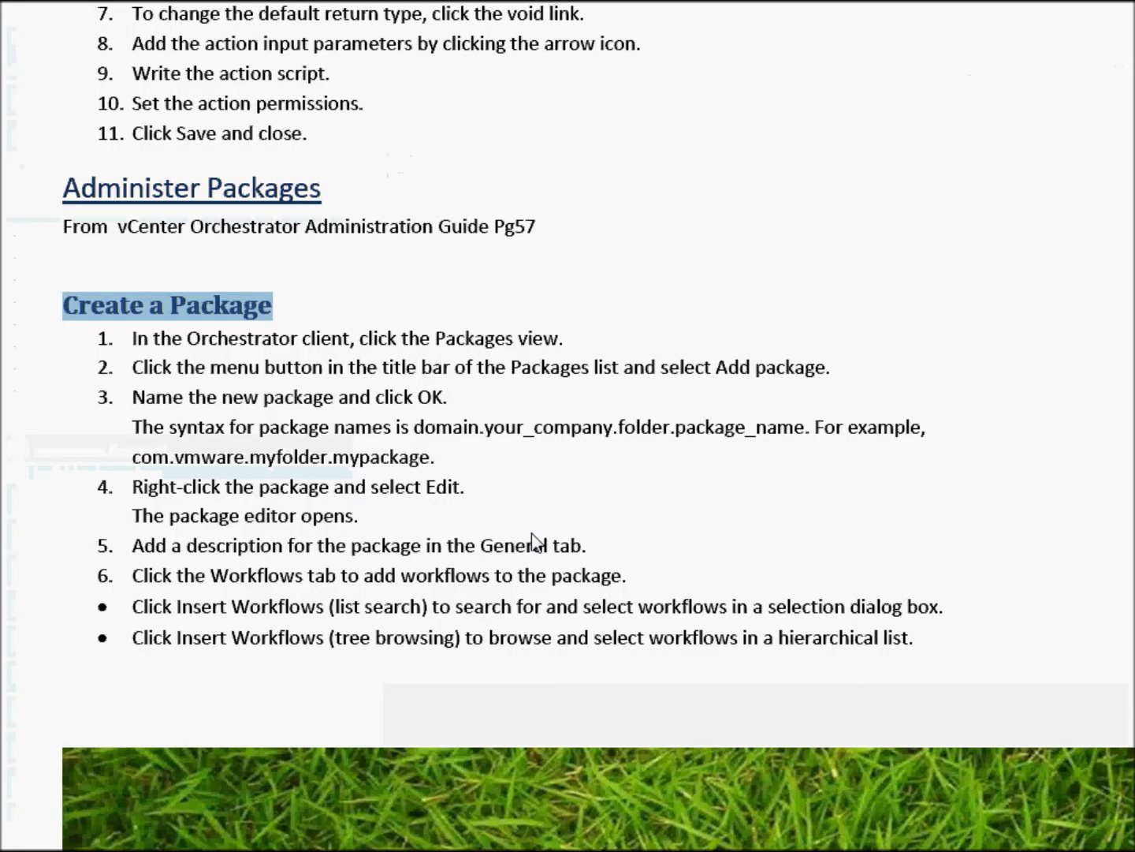
Examine the study notes on identifying the appropriate workflow for a management activity and its Administration Guide reference
scroll(531, 533, down, 10)
scroll(533, 542, down, 3)
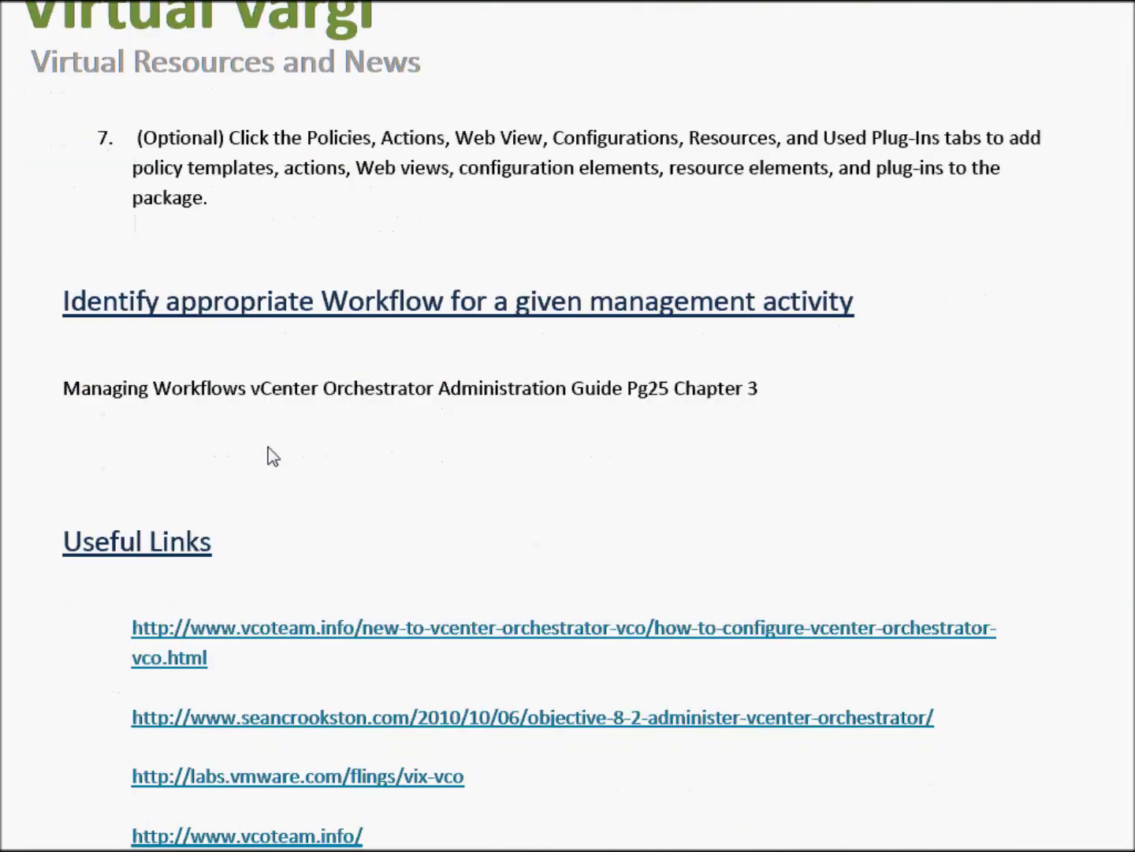
drag(64, 300, 630, 394)
click(758, 394)
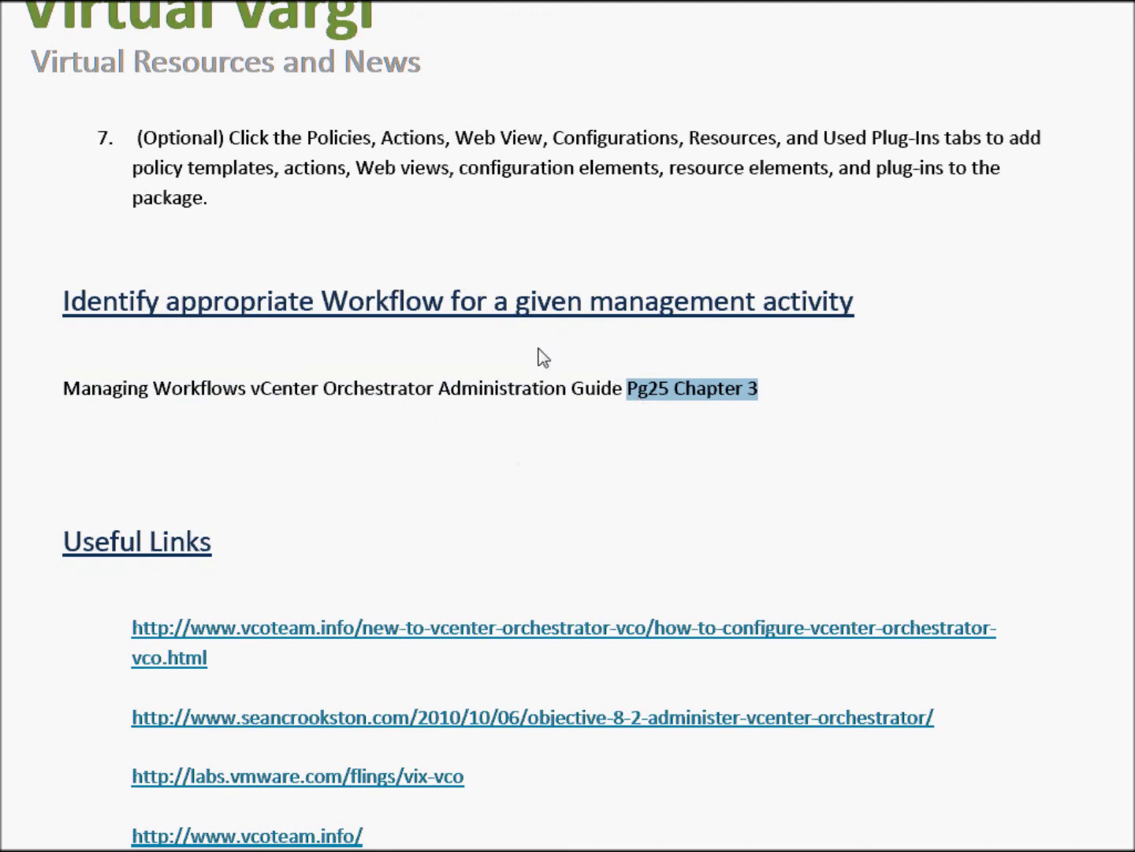
key(Right)
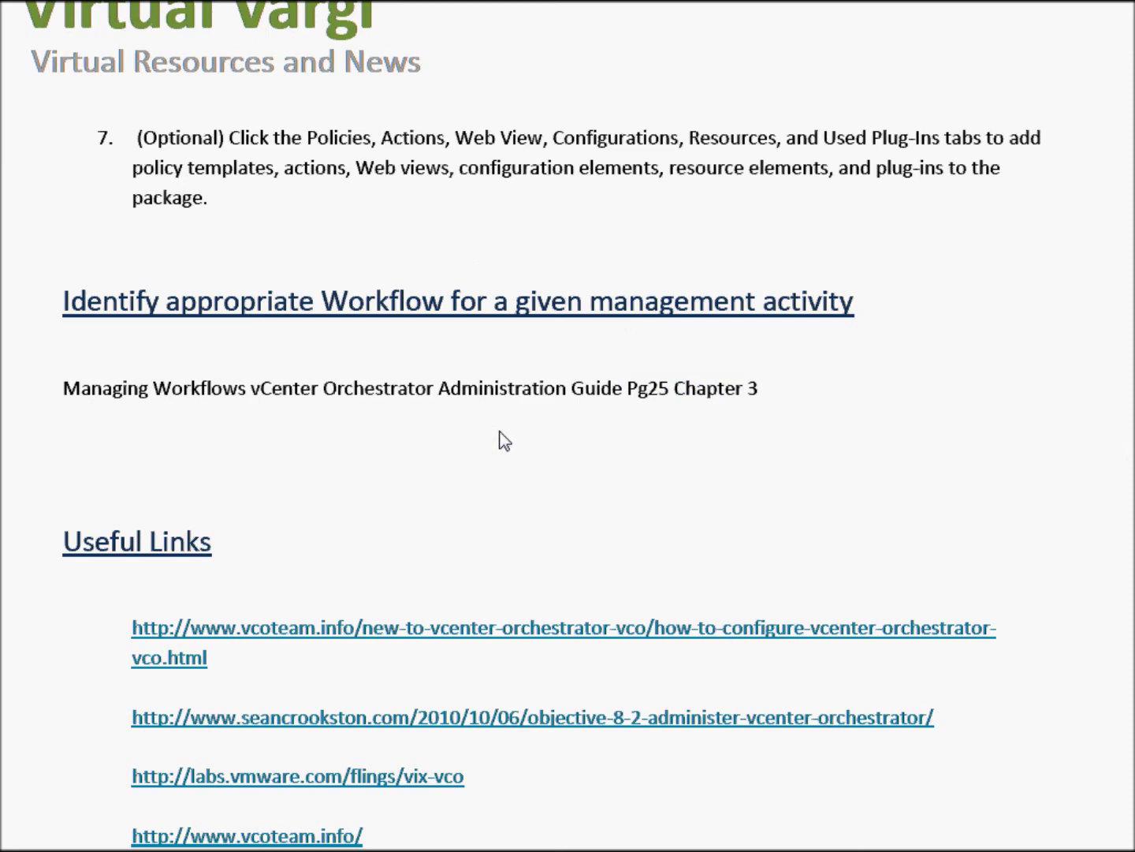
scroll(528, 430, down, 1)
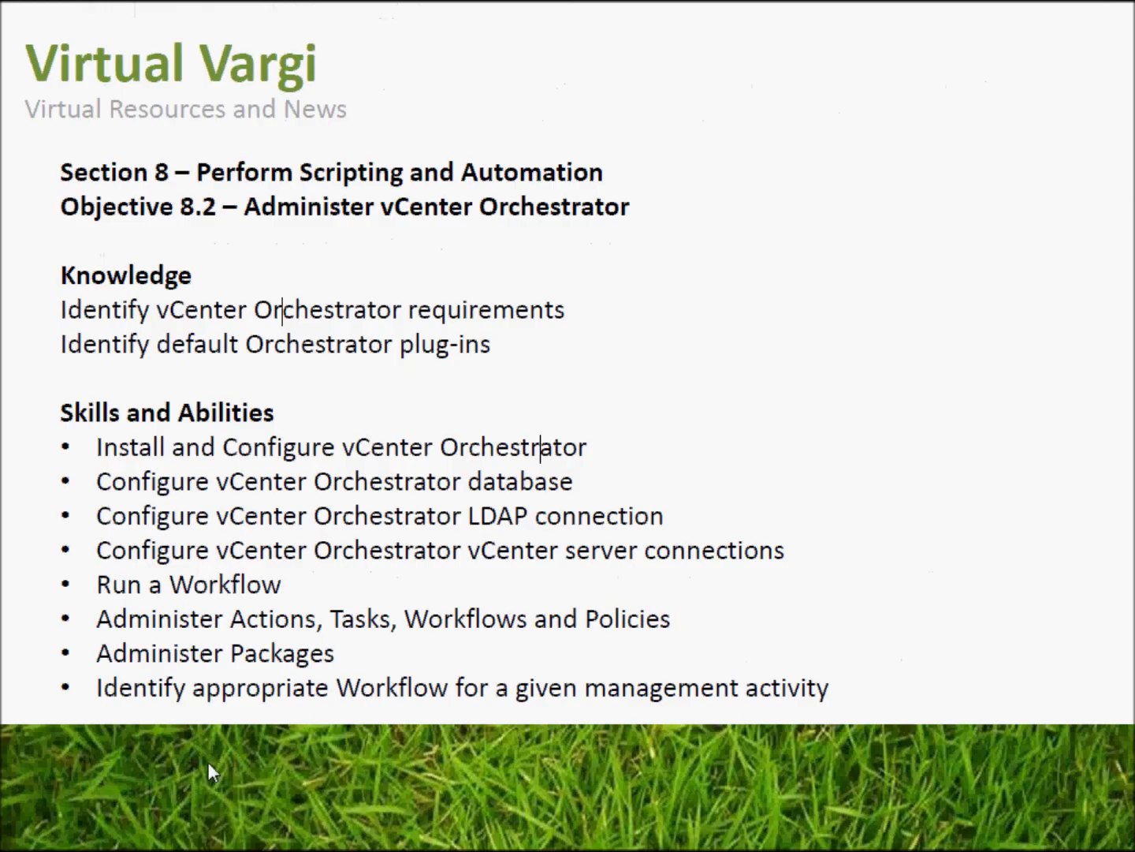
click(209, 762)
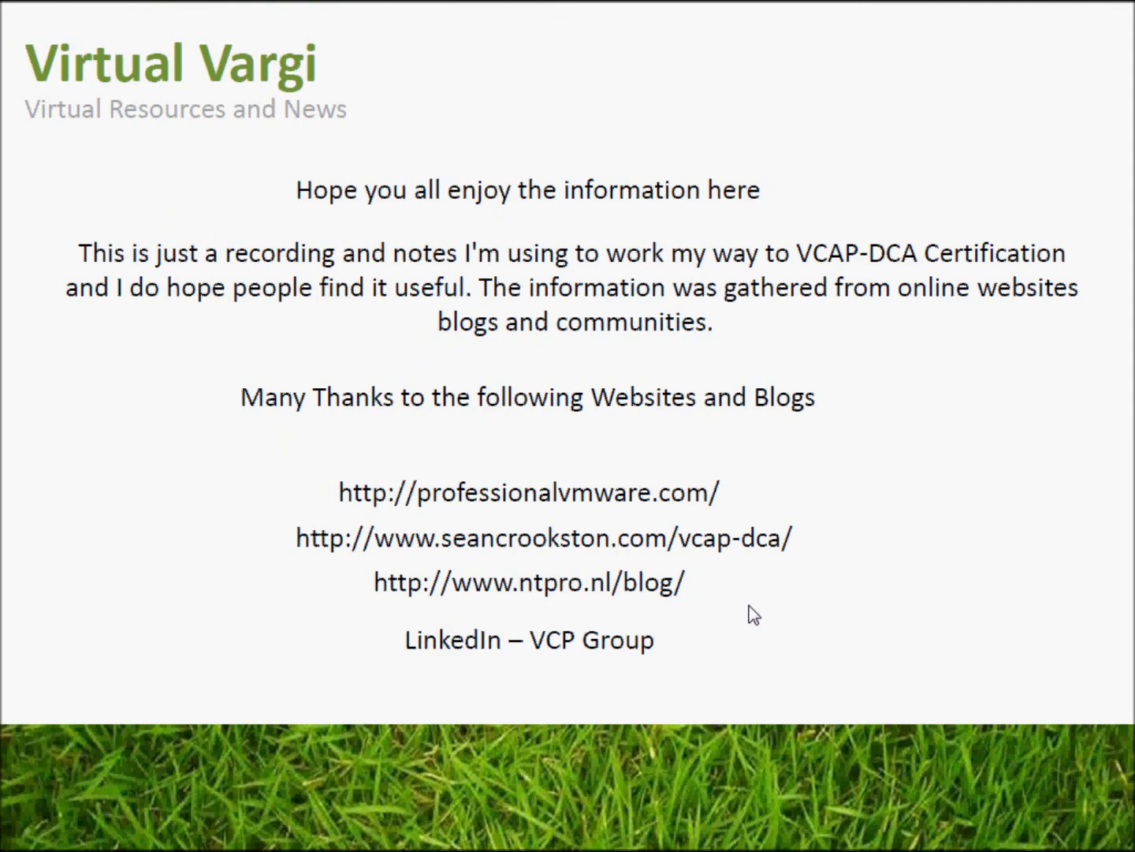